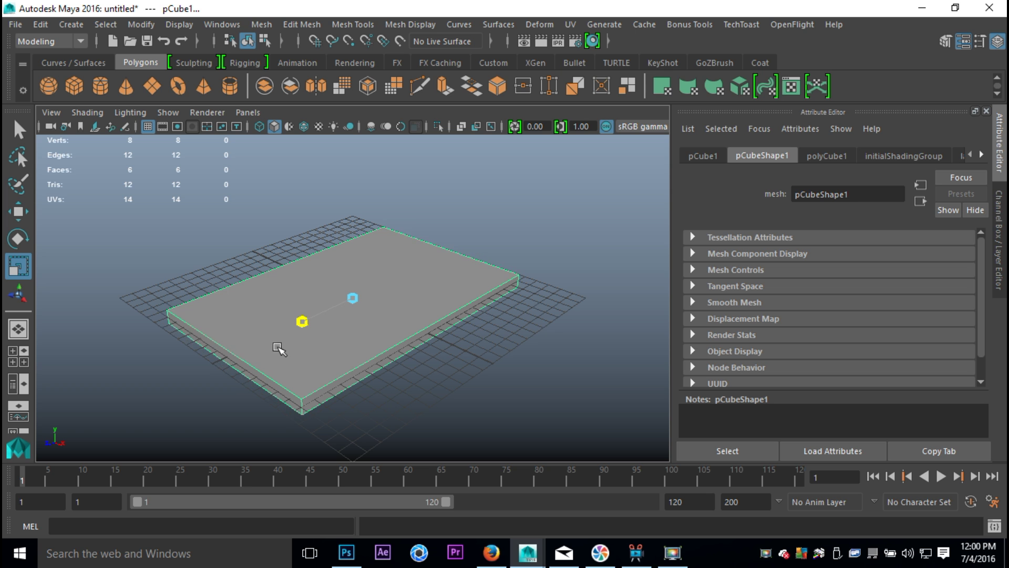
# Delete the slab's two front side faces and its bottom face, working in face selection mode.
pyautogui.keyDown('alt'); pyautogui.moveTo(445, 382); pyautogui.dragTo(482, 368, button='middle'); pyautogui.keyUp('alt')
pyautogui.scroll(3, 480, 380)
pyautogui.scroll(-2, 482, 382)
pyautogui.scroll(2, 491, 368)
pyautogui.scroll(-2, 500, 408)
pyautogui.scroll(5, 491, 401)
pyautogui.scroll(1, 489, 399)
pyautogui.keyDown('alt'); pyautogui.moveTo(489, 399); pyautogui.dragTo(406, 356, button='middle'); pyautogui.keyUp('alt')
pyautogui.scroll(-2, 447, 383)
pyautogui.moveTo(409, 375)
pyautogui.keyDown('alt'); pyautogui.mouseDown()
pyautogui.moveTo(419, 354)
pyautogui.moveTo(405, 377)
pyautogui.moveTo(414, 377)
pyautogui.moveTo(410, 368)
pyautogui.mouseUp(); pyautogui.keyUp('alt')
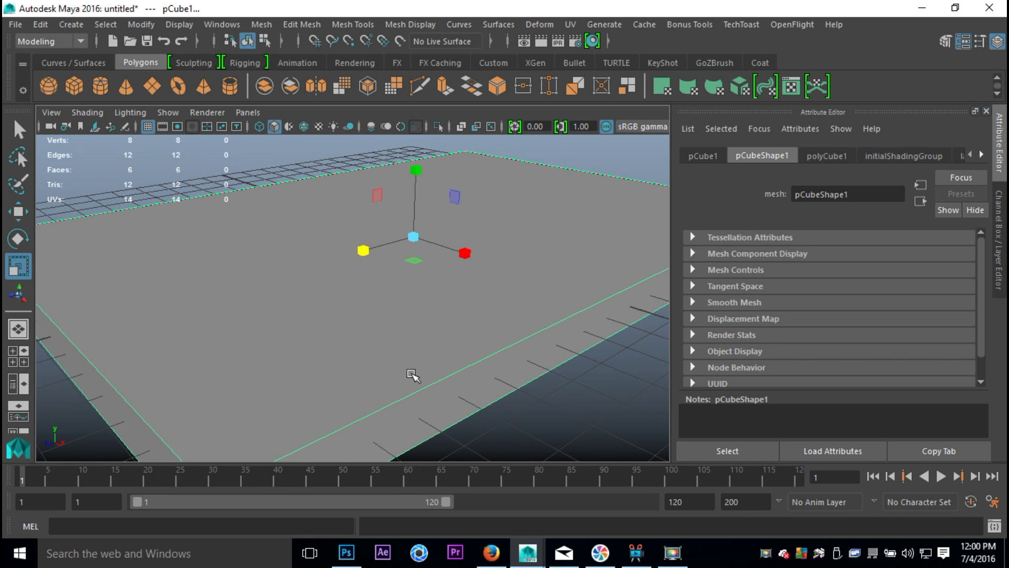
pyautogui.scroll(-3, 413, 375)
pyautogui.scroll(2, 418, 377)
pyautogui.moveTo(410, 160); pyautogui.dragTo(412, 115, button='right')
pyautogui.click(388, 388)
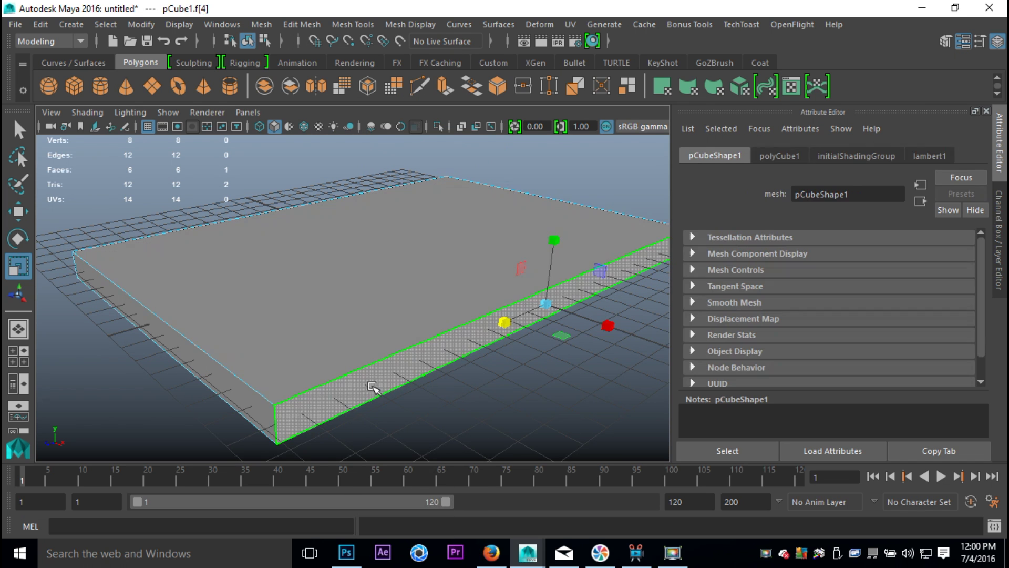
pyautogui.keyDown('shift'); pyautogui.click(259, 416); pyautogui.keyUp('shift')
pyautogui.press('Delete')
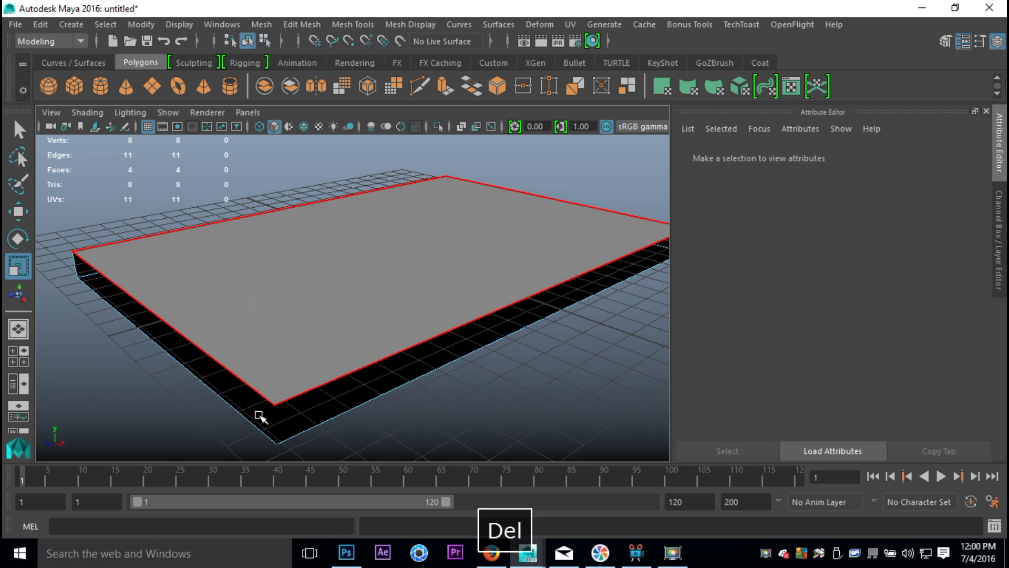
pyautogui.click(343, 390)
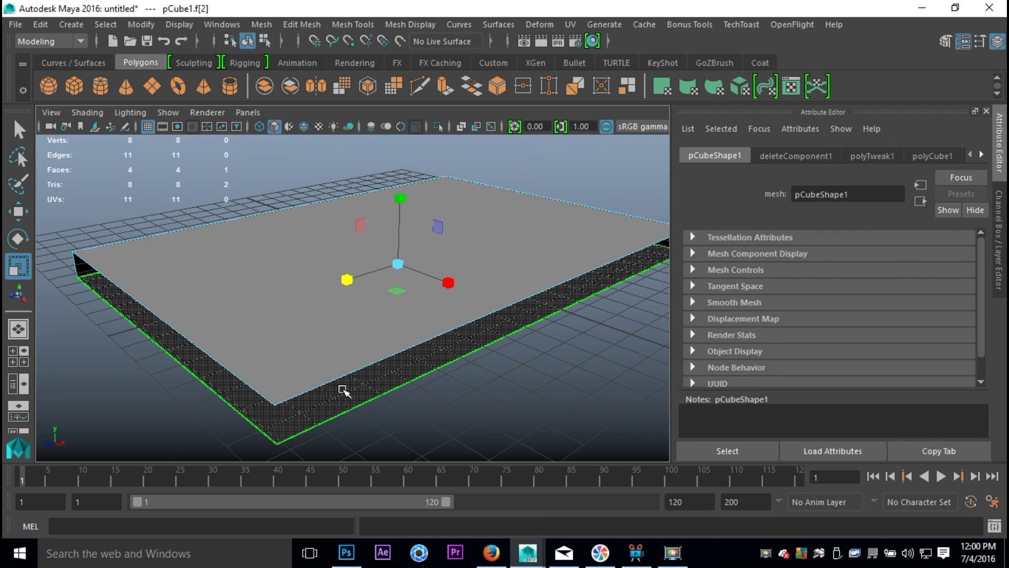
pyautogui.press('Delete')
# Bevel the slab's two rear top edges with a fraction of 1 and 6 segments.
pyautogui.keyDown('alt'); pyautogui.moveTo(392, 384); pyautogui.dragTo(525, 347); pyautogui.keyUp('alt')
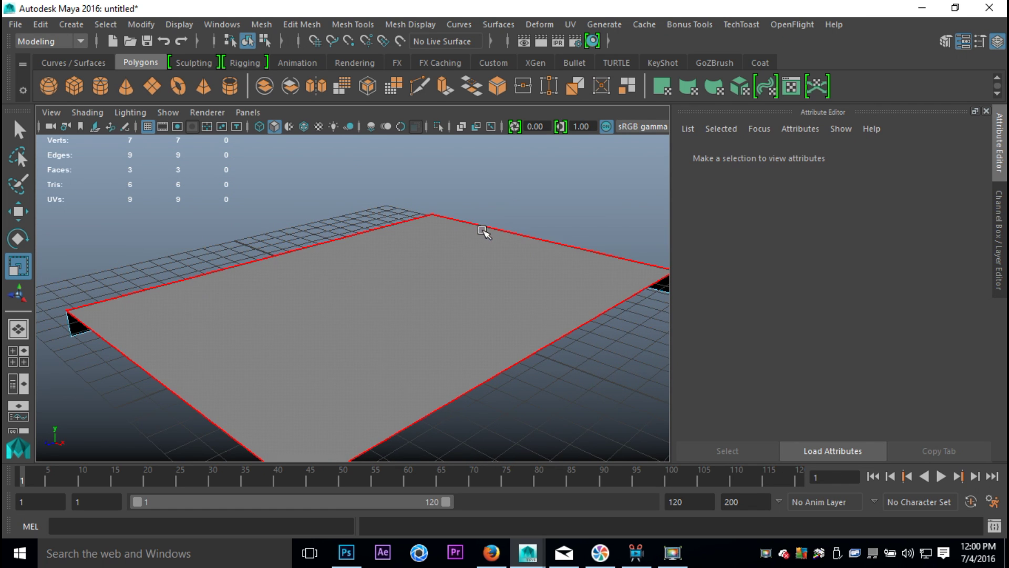
pyautogui.moveTo(492, 142); pyautogui.dragTo(492, 105, button='right')
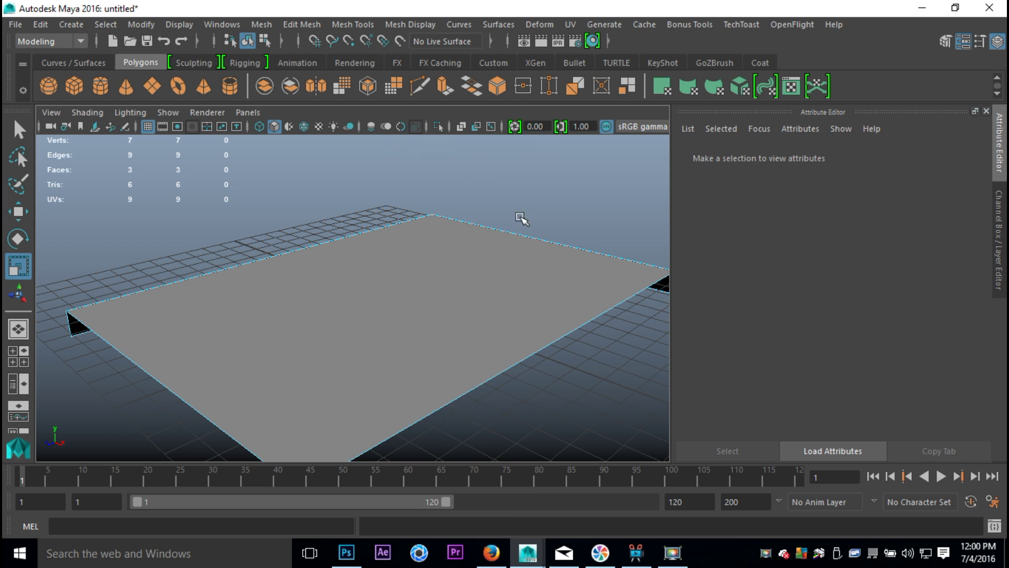
pyautogui.click(518, 233)
pyautogui.keyDown('shift'); pyautogui.click(383, 227); pyautogui.keyUp('shift')
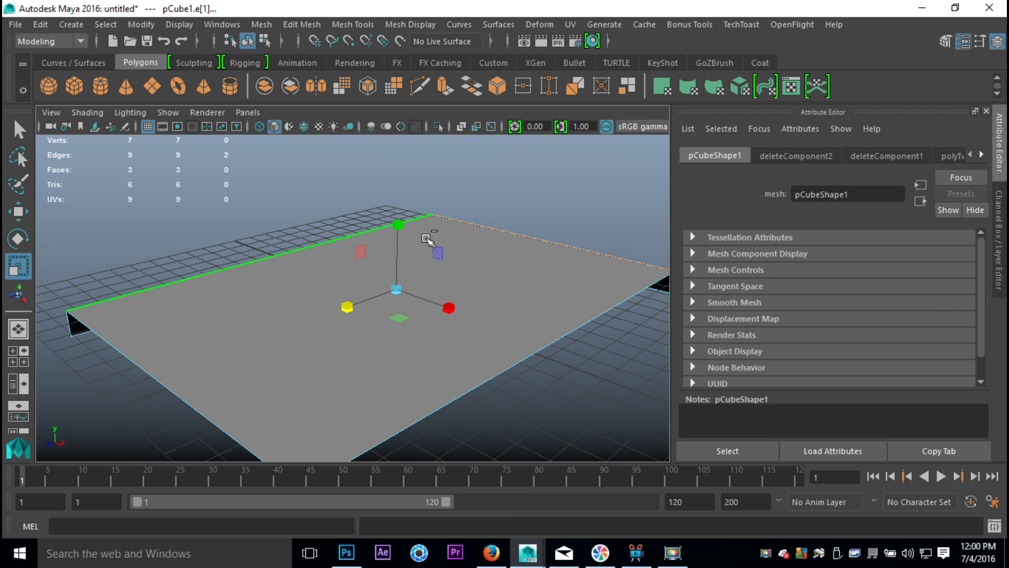
pyautogui.click(304, 25)
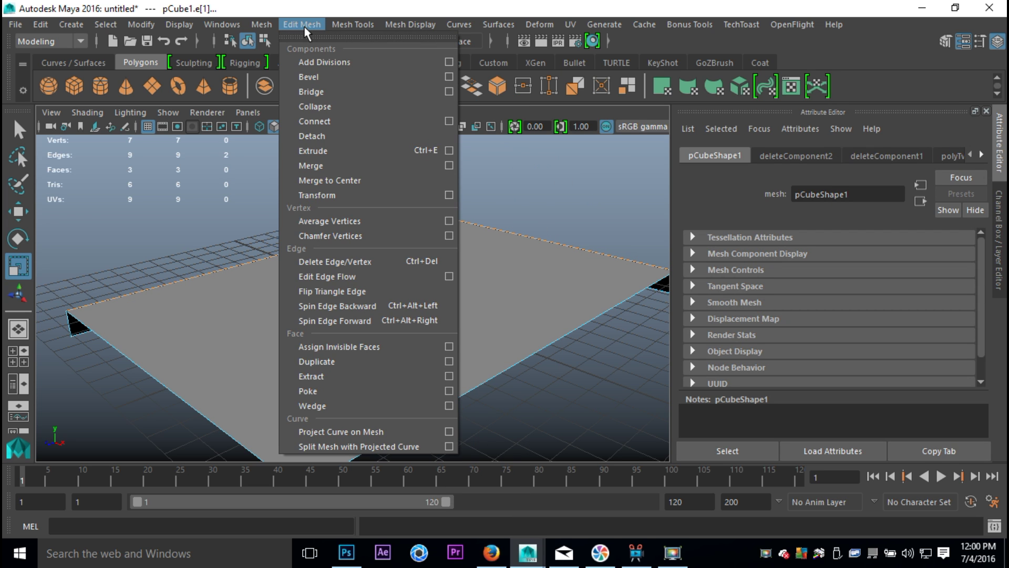
pyautogui.click(316, 78)
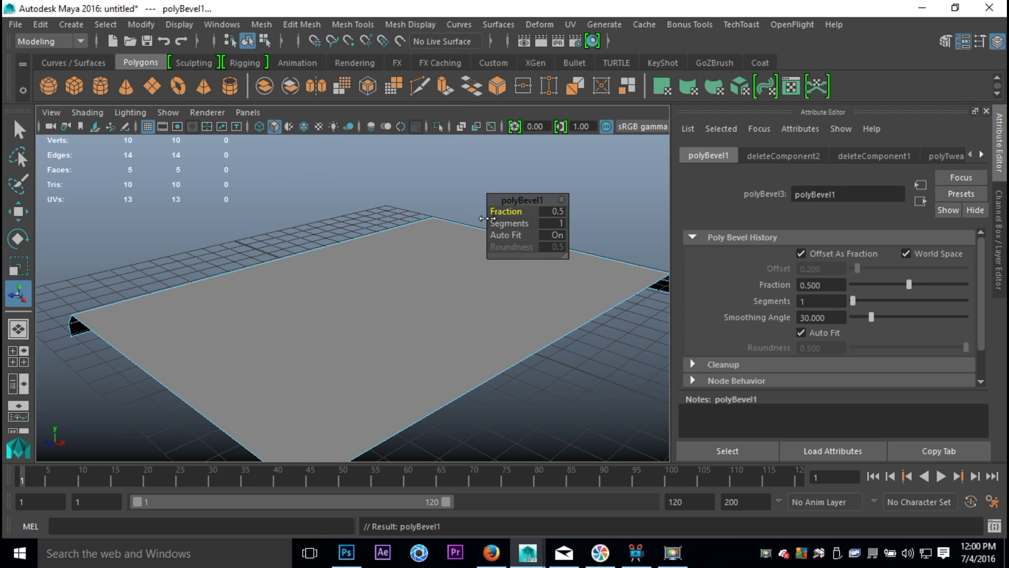
pyautogui.moveTo(505, 211); pyautogui.dragTo(513, 211)
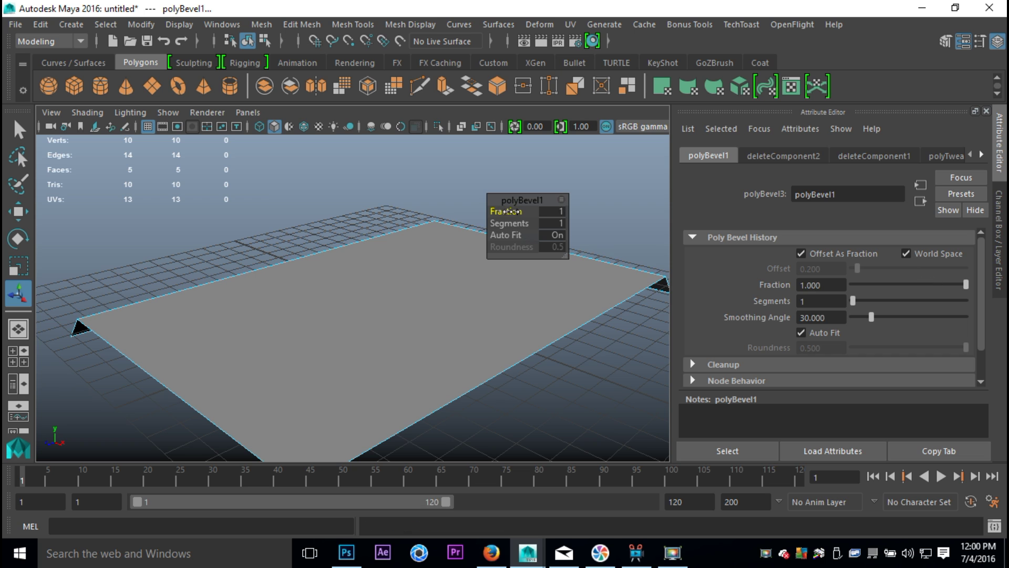
pyautogui.moveTo(518, 224); pyautogui.dragTo(540, 226)
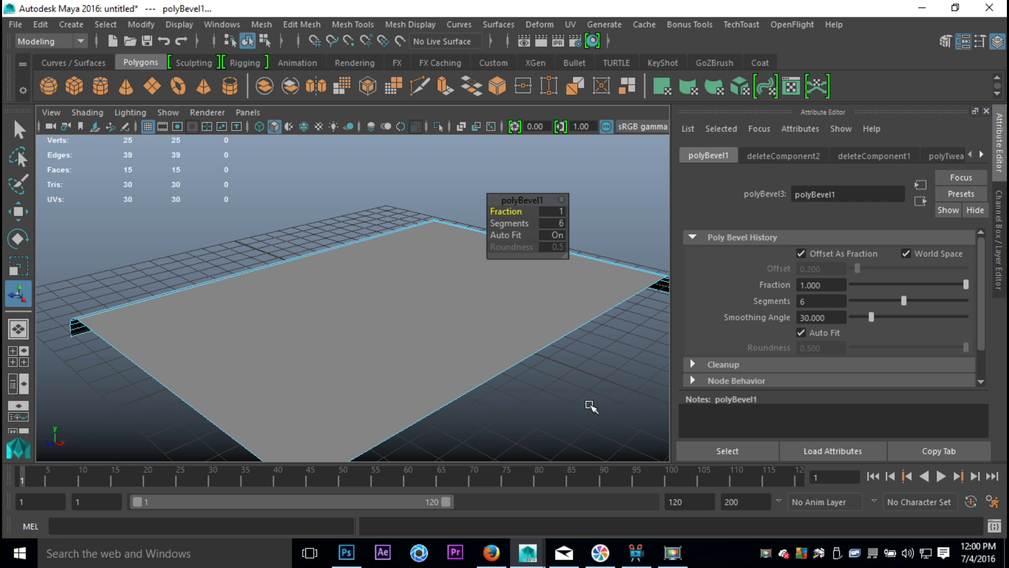
# Return to object mode and apply automatic UV mapping to the whole slab.
pyautogui.click(590, 406)
pyautogui.rightClick(434, 273)
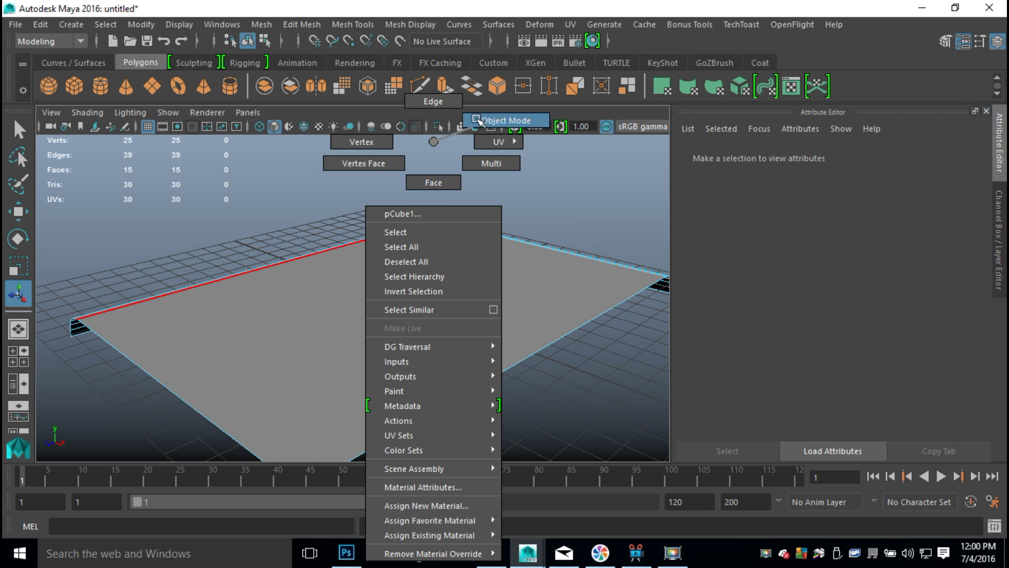
pyautogui.click(479, 120)
pyautogui.click(497, 335)
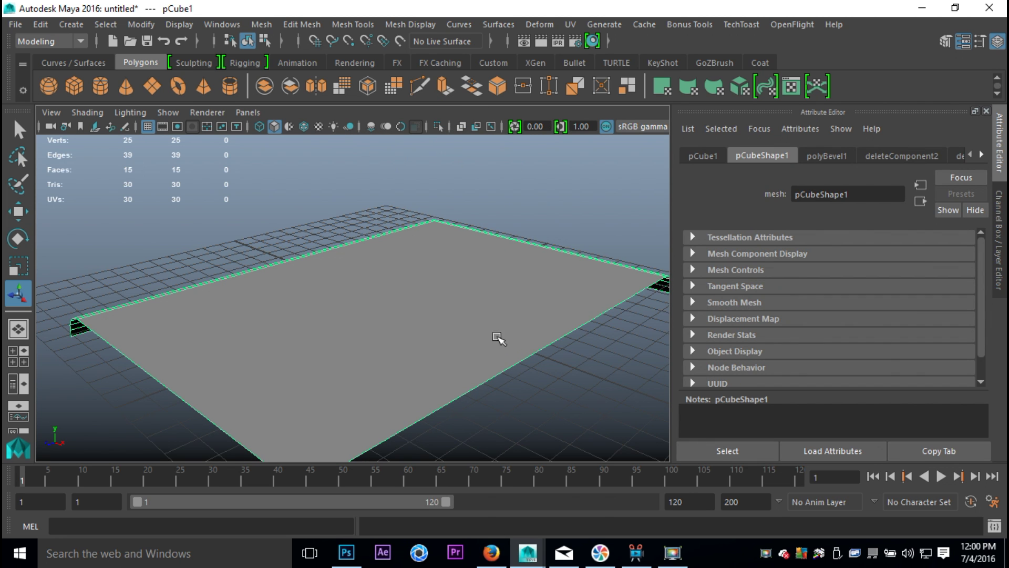
pyautogui.click(570, 25)
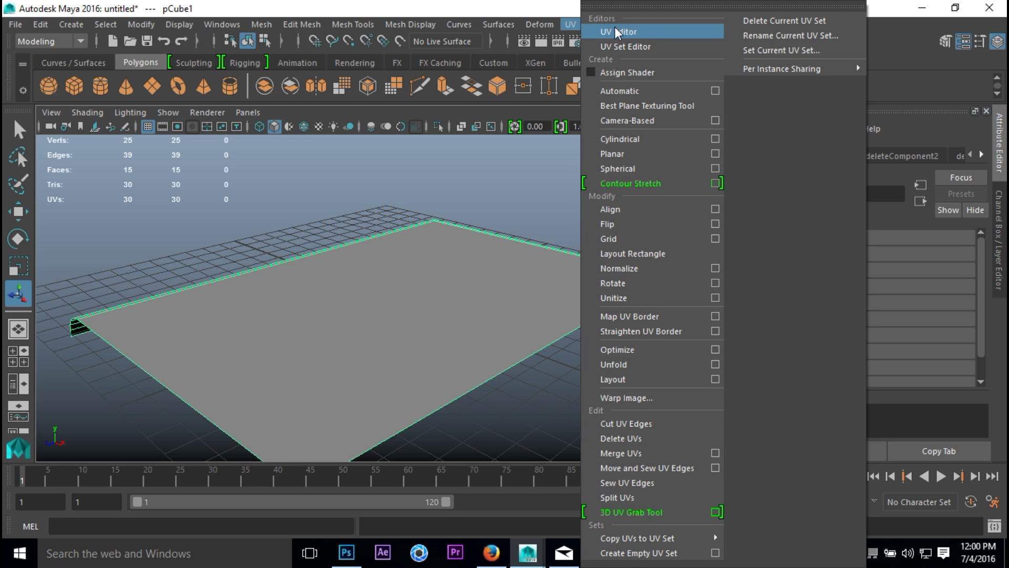
pyautogui.click(626, 91)
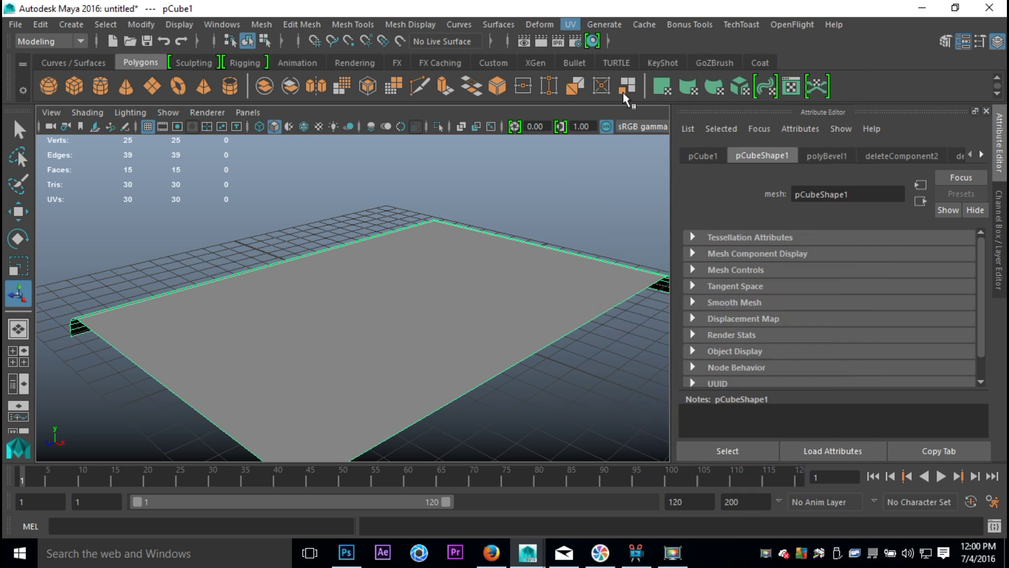
# Inspect the slab's UV layout in the UV Editor, picking out the large top face, and close the editor.
pyautogui.click(568, 26)
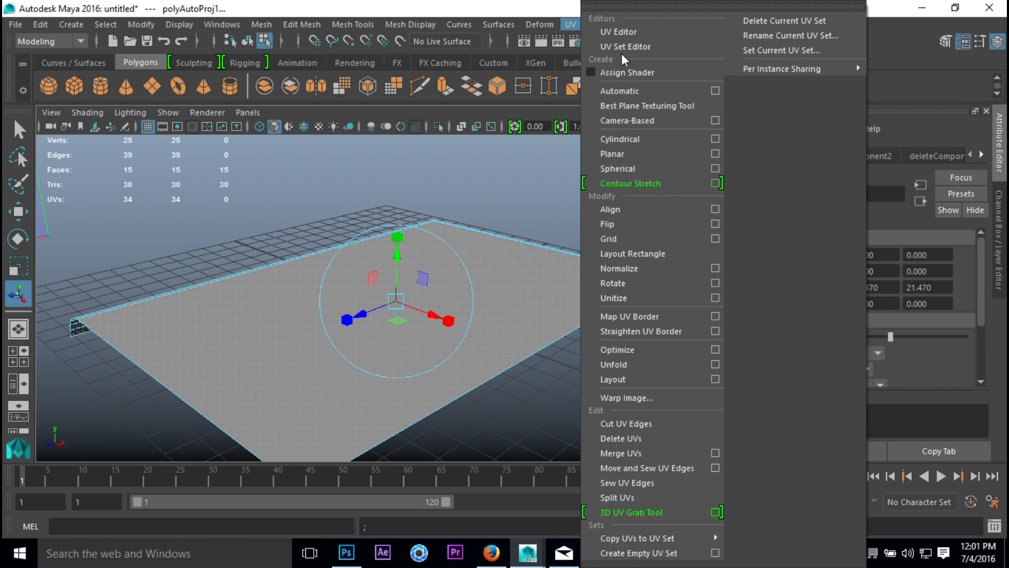
pyautogui.click(619, 32)
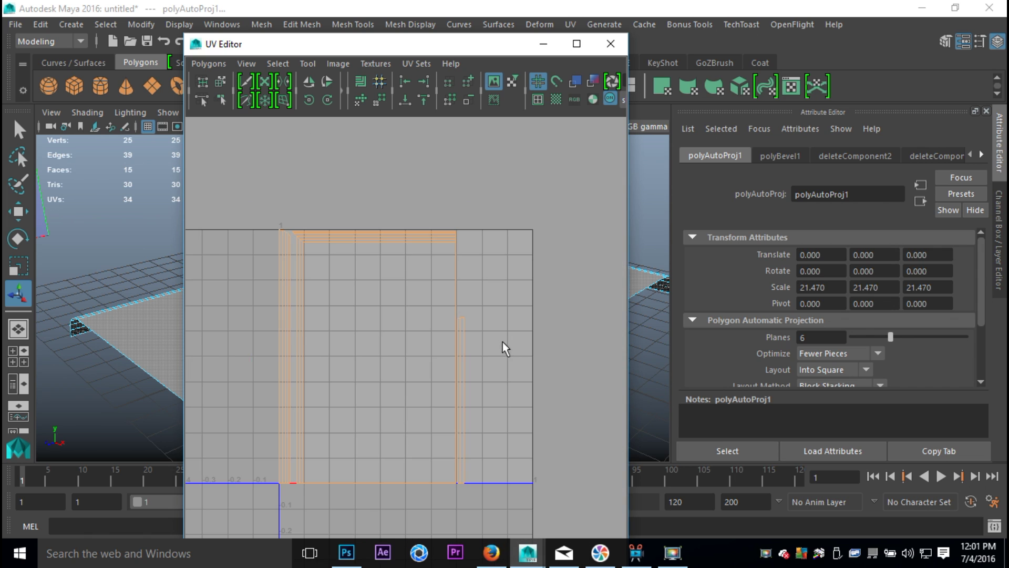
pyautogui.click(347, 335)
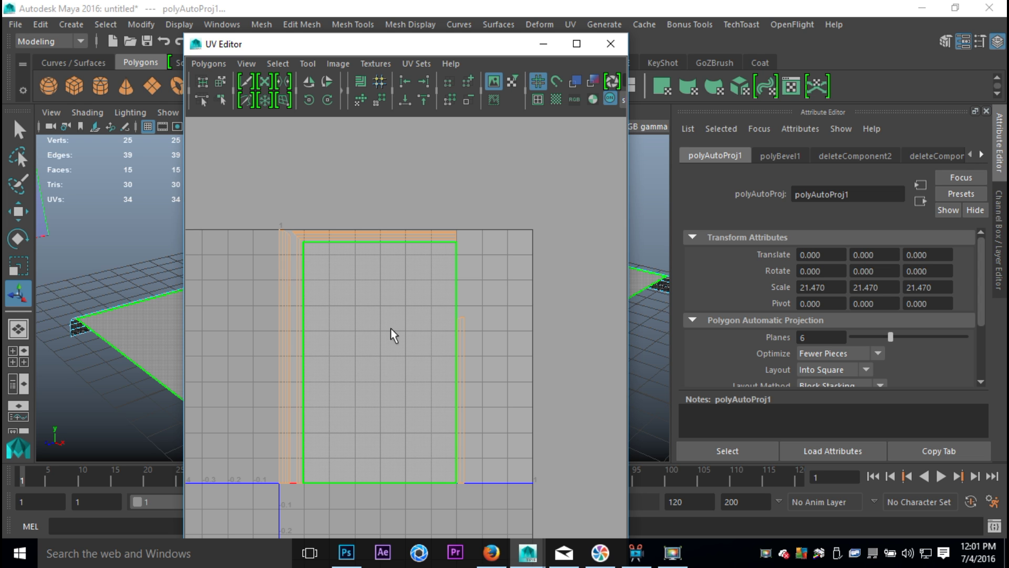
pyautogui.click(379, 367)
pyautogui.click(610, 45)
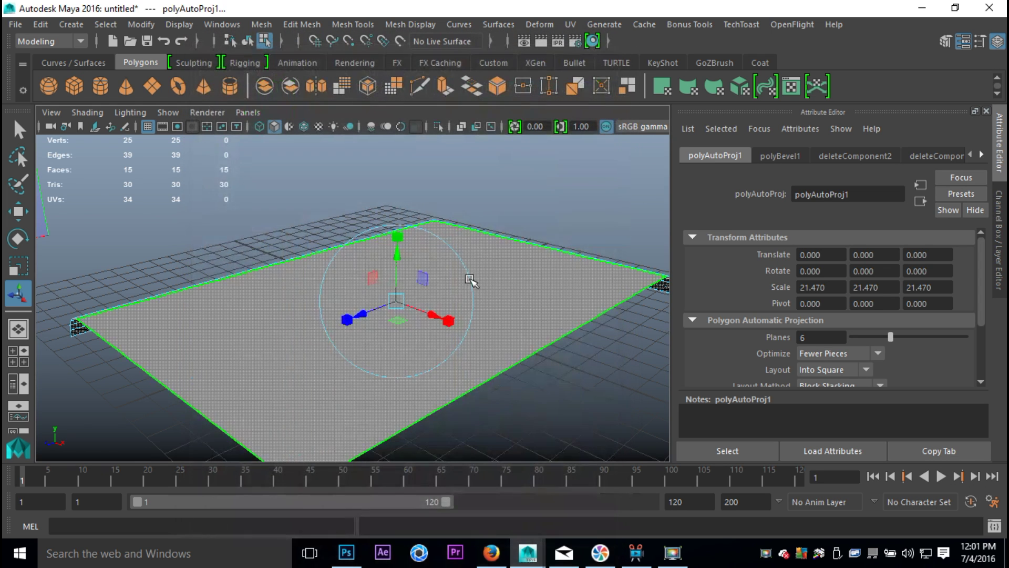
# Return to object mode and assign a new Lambert material to the slab.
pyautogui.moveTo(478, 272); pyautogui.dragTo(535, 125, button='right')
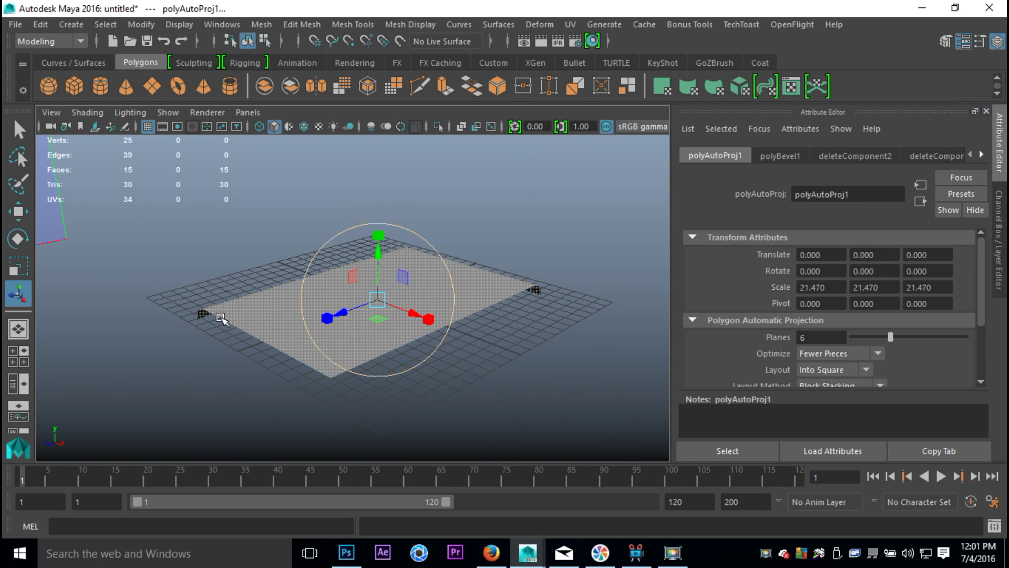
pyautogui.click(320, 326)
pyautogui.moveTo(323, 324); pyautogui.dragTo(356, 505, button='right')
pyautogui.click(434, 279)
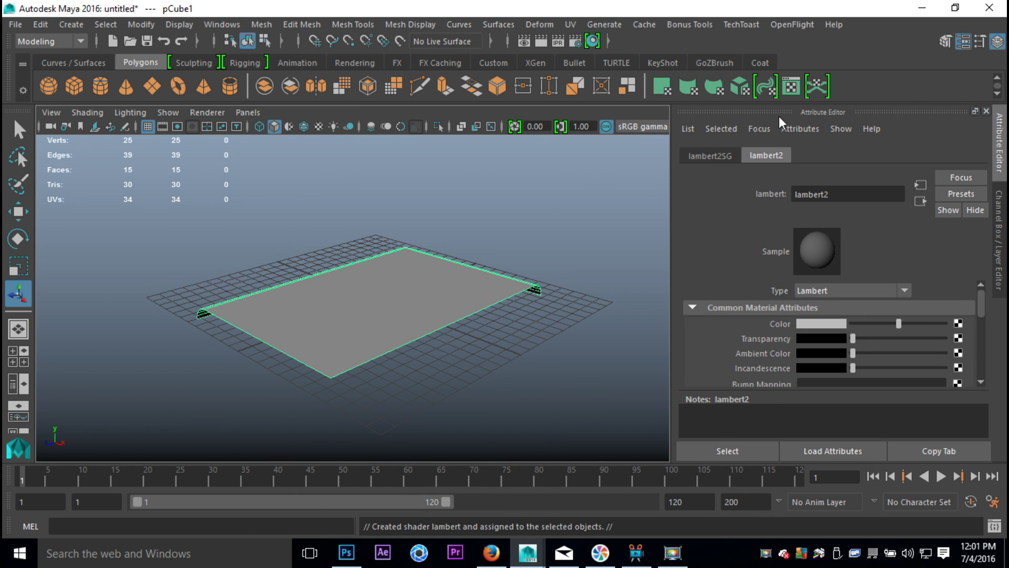
# Map Wood2.jpg from the 3D Resources Textures folder to the material's color as a File texture, and show textures in the viewport.
pyautogui.click(958, 324)
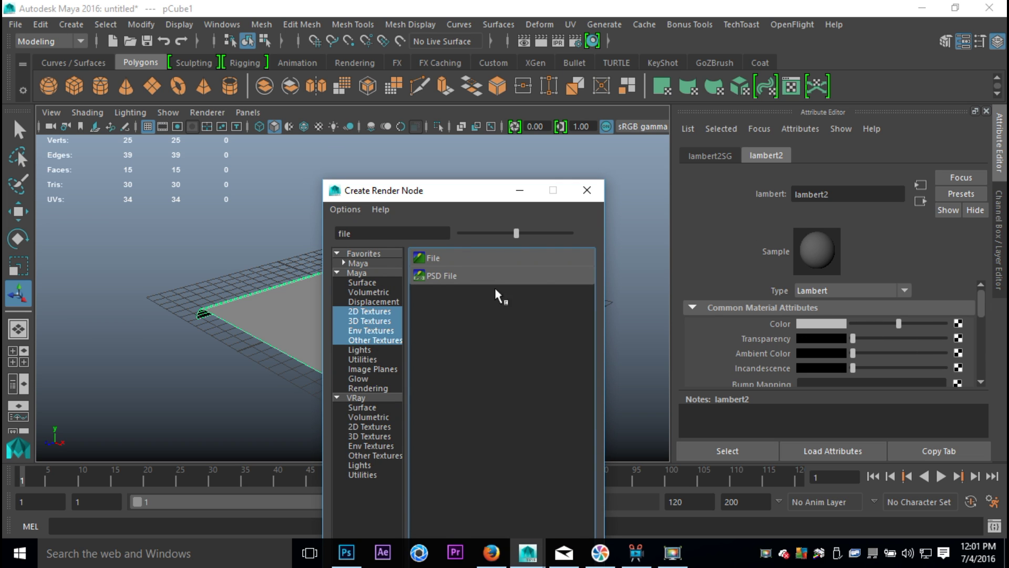
pyautogui.click(445, 259)
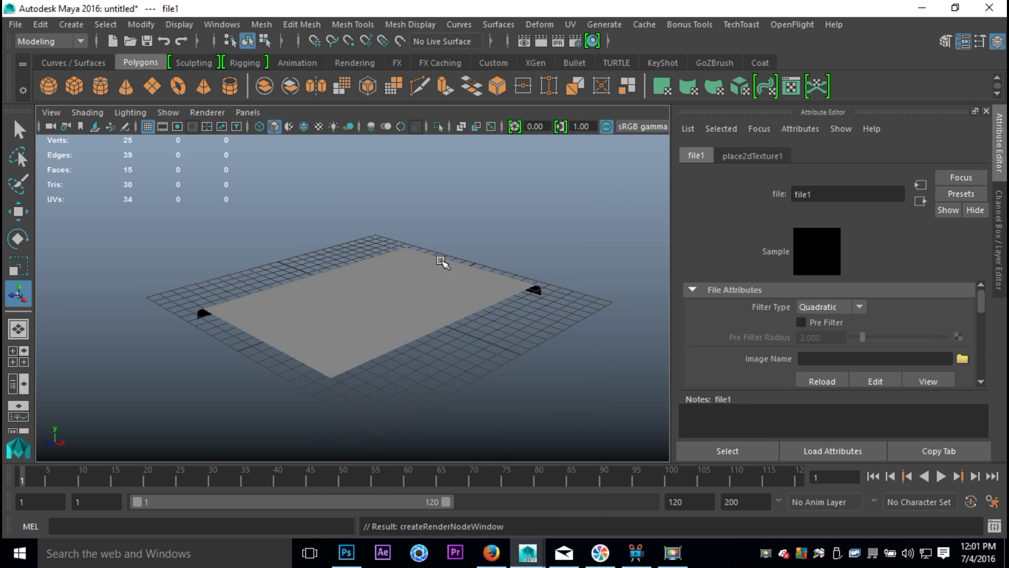
pyautogui.click(962, 360)
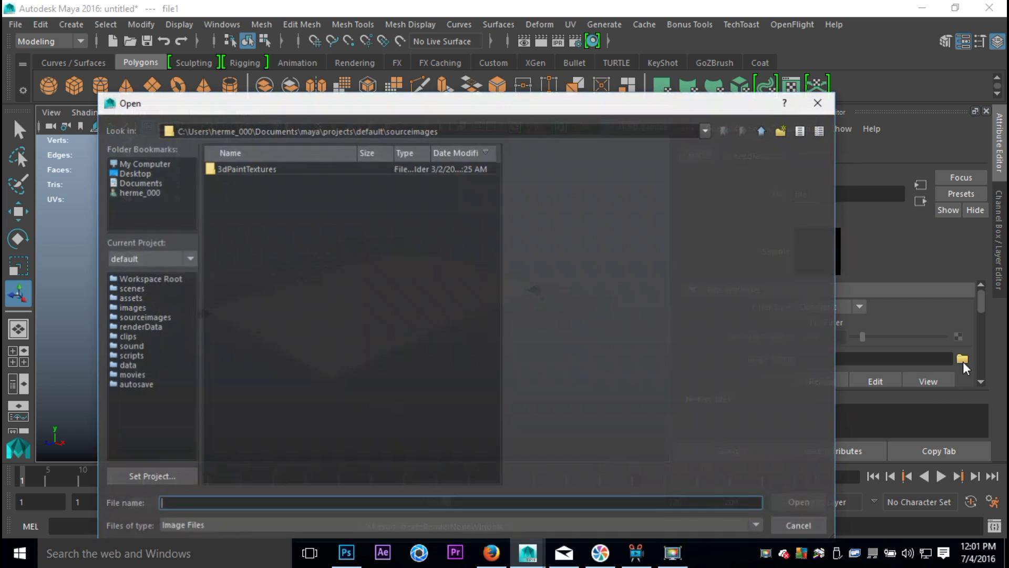
pyautogui.click(132, 174)
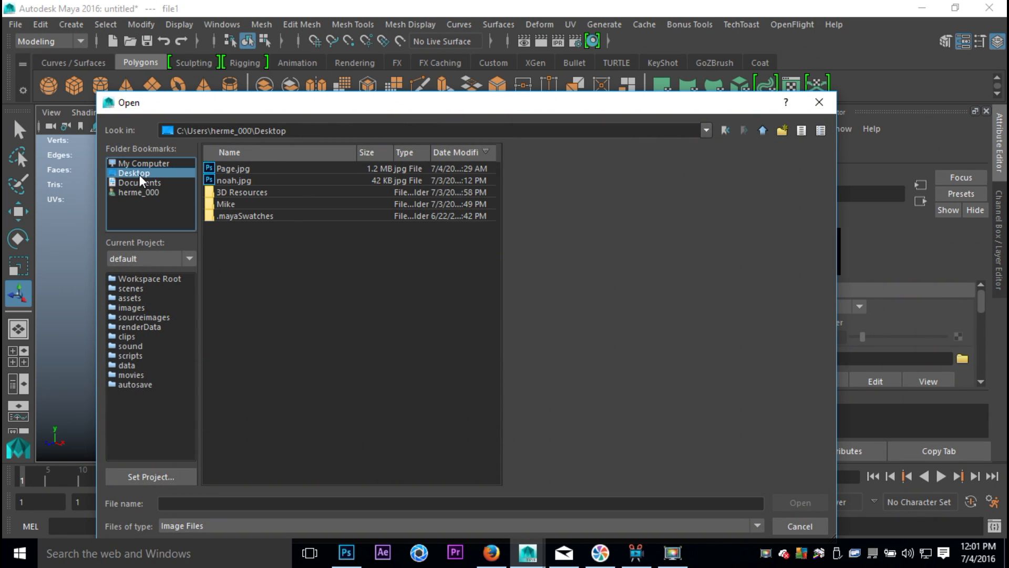
pyautogui.doubleClick(253, 194)
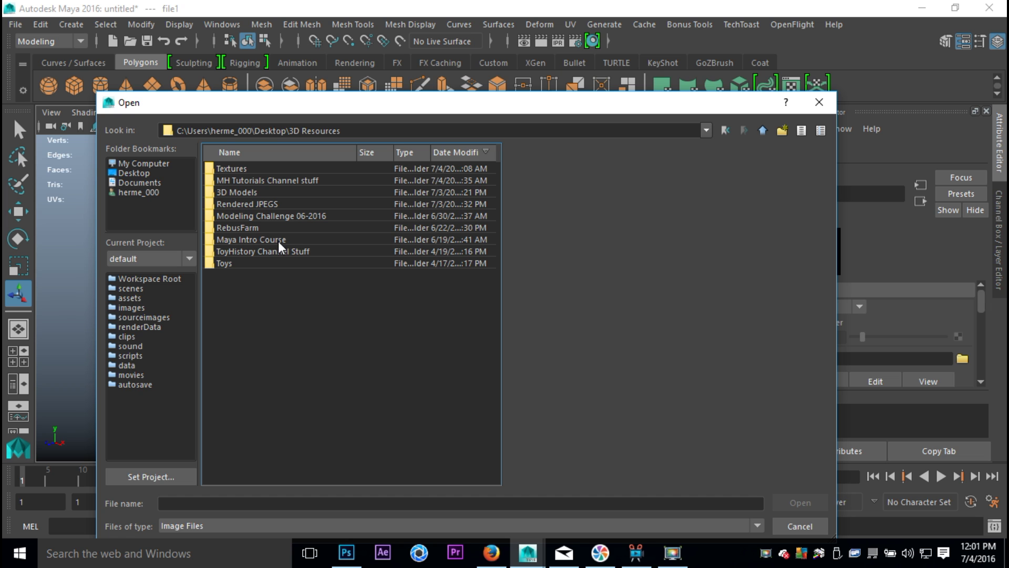
pyautogui.doubleClick(230, 168)
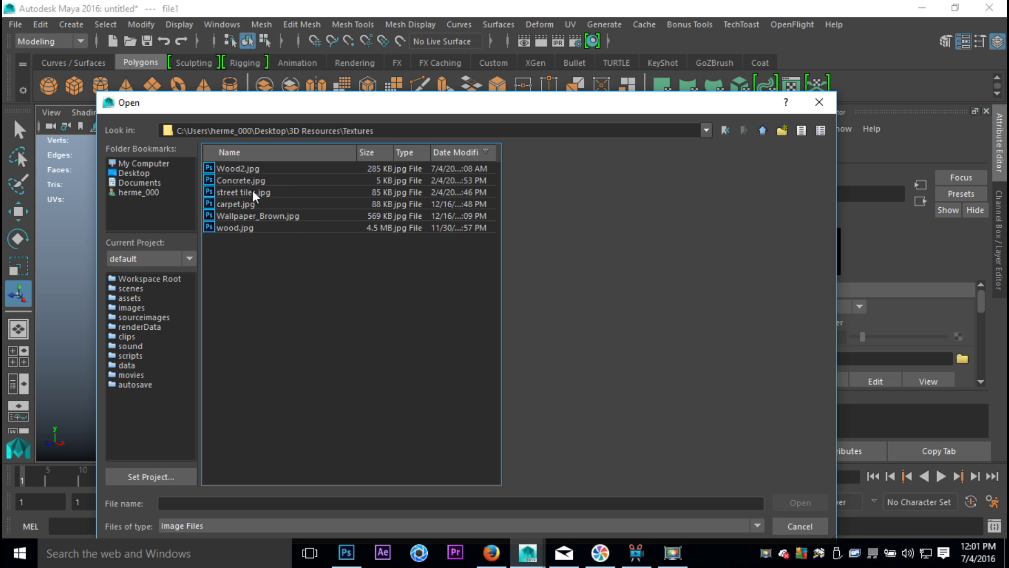
pyautogui.click(248, 171)
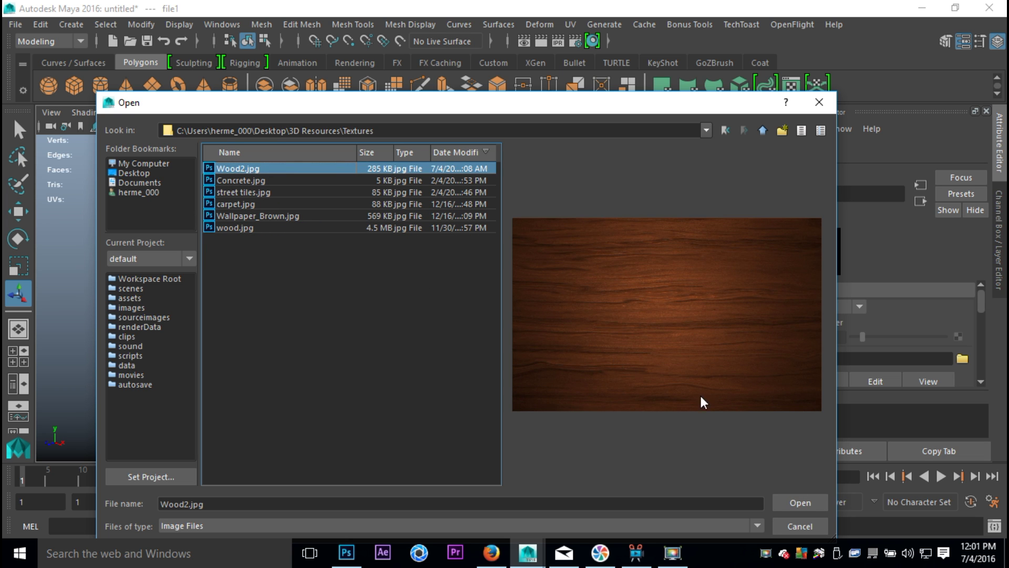
pyautogui.click(799, 503)
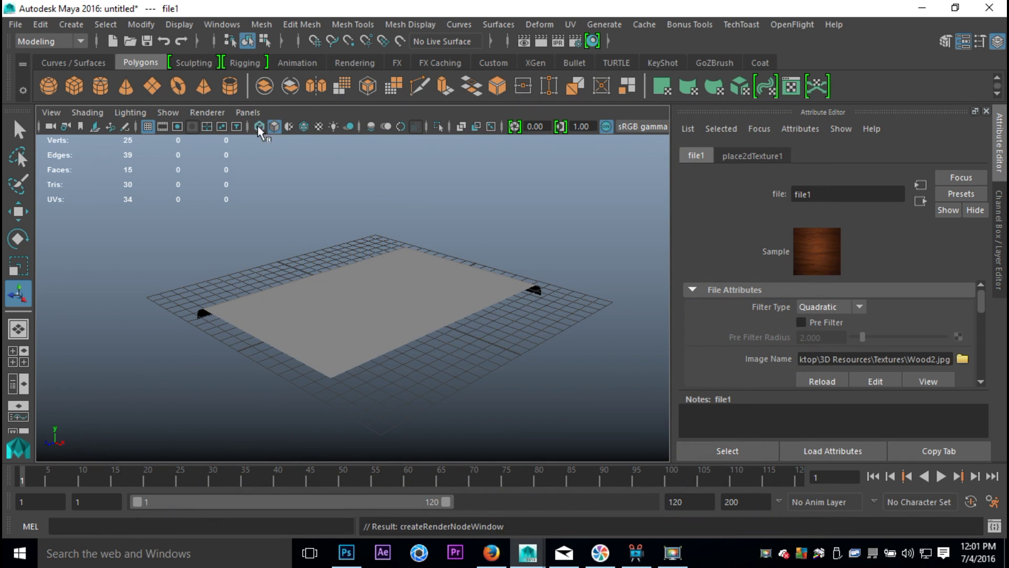
pyautogui.click(319, 127)
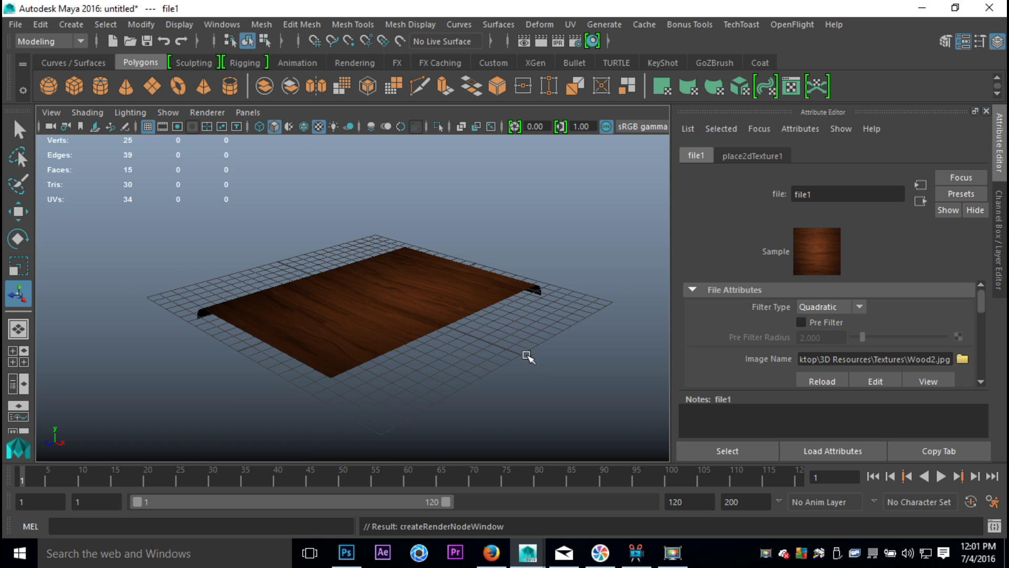
pyautogui.keyDown('alt'); pyautogui.moveTo(525, 353); pyautogui.dragTo(539, 368, button='right'); pyautogui.keyUp('alt')
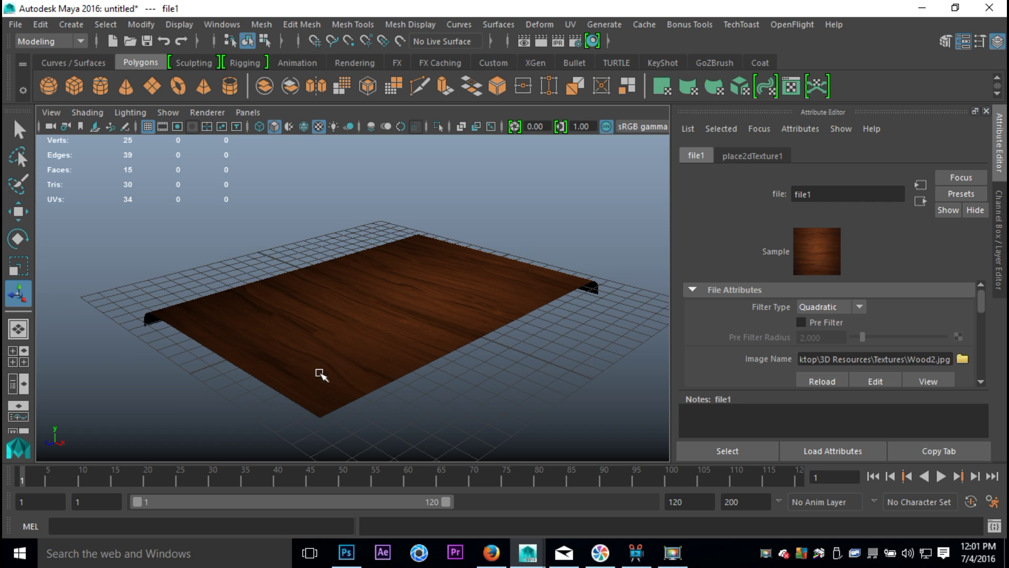
# Select all of the slab's UV shells in the UV Editor and rotate them about 90 degrees clockwise.
pyautogui.click(447, 304)
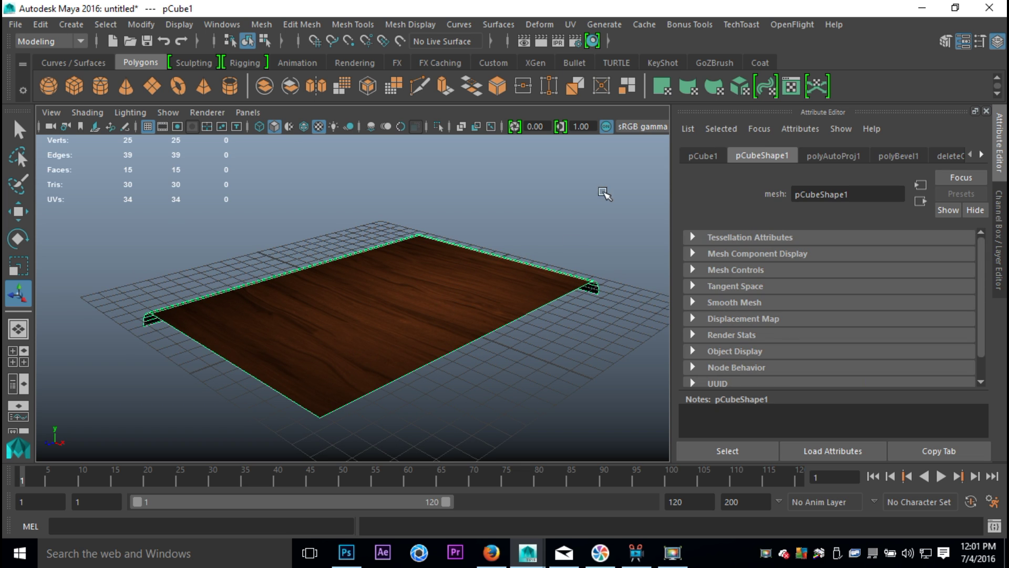
pyautogui.click(571, 24)
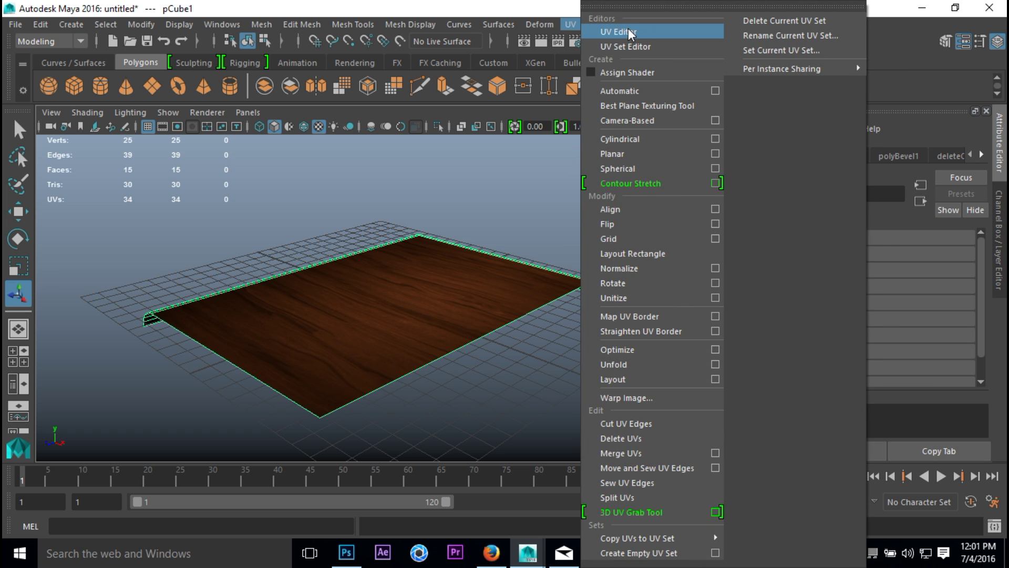
pyautogui.click(618, 32)
pyautogui.rightClick(398, 304)
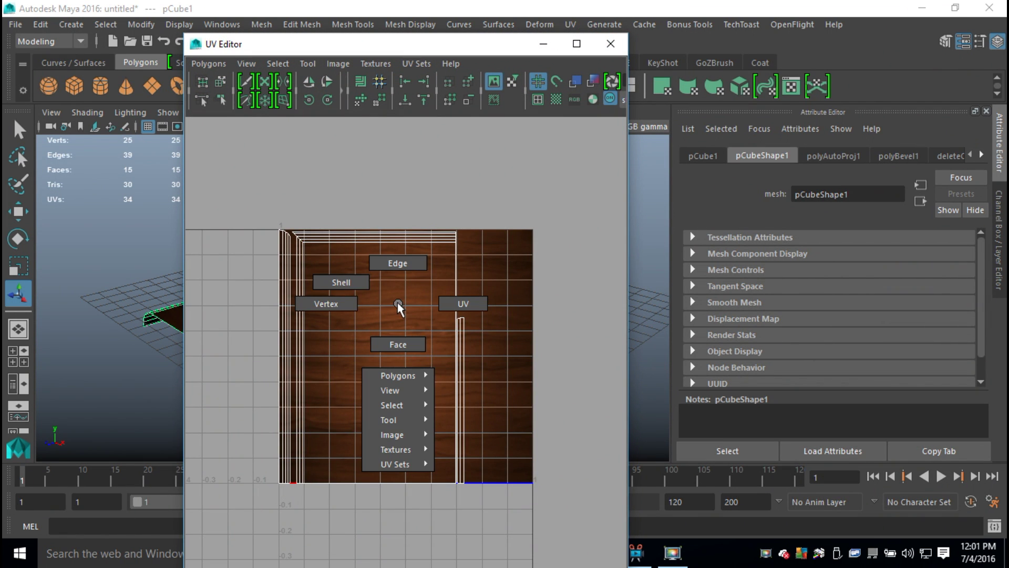
pyautogui.click(336, 282)
pyautogui.moveTo(254, 208); pyautogui.dragTo(490, 543)
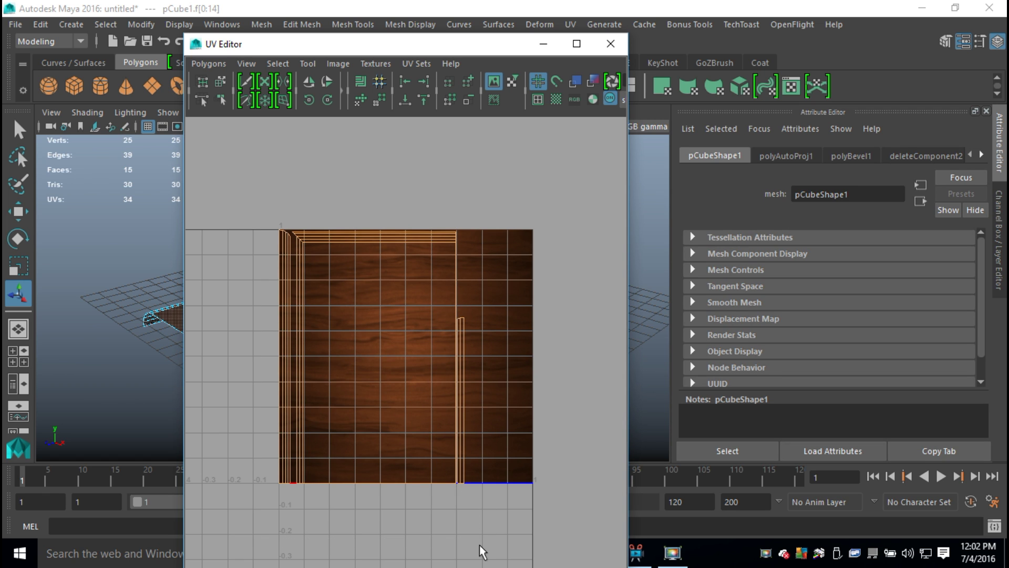
pyautogui.press('e')
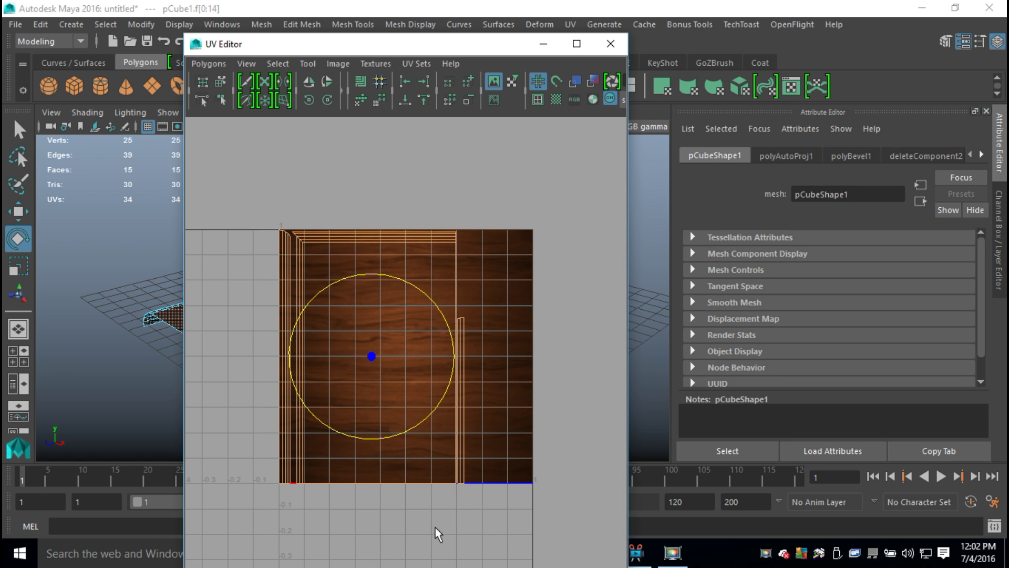
pyautogui.moveTo(419, 295); pyautogui.dragTo(471, 409)
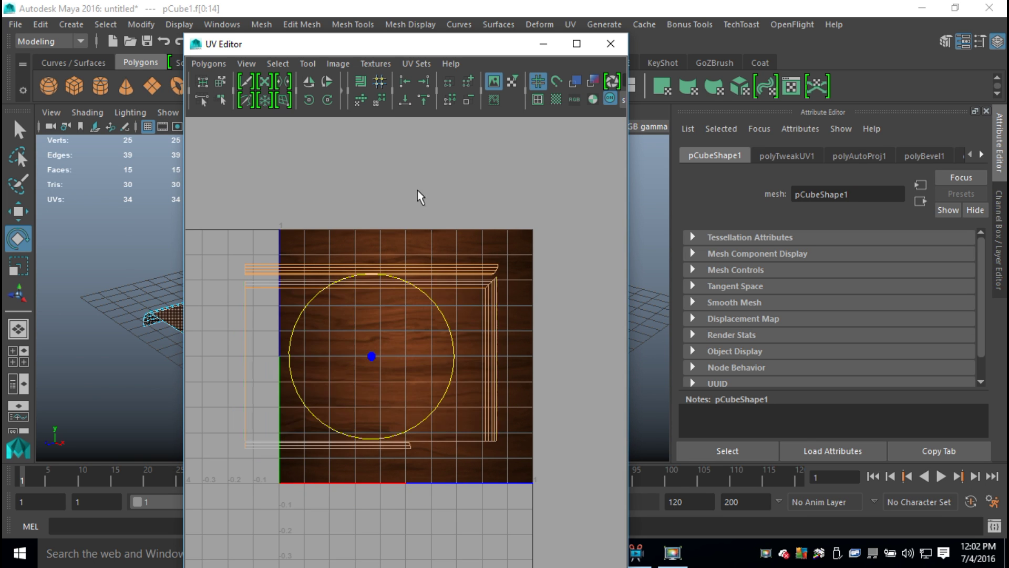
# Move the UV shells horizontally to fit inside the wood texture's square, then minimize the UV Editor and deselect the slab.
pyautogui.moveTo(337, 50); pyautogui.dragTo(637, 32)
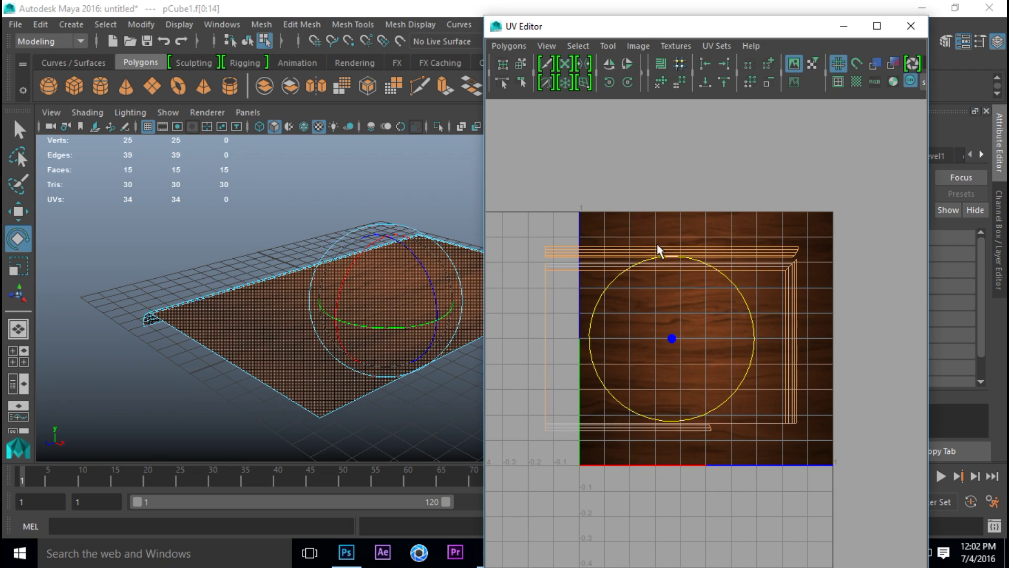
pyautogui.press('w')
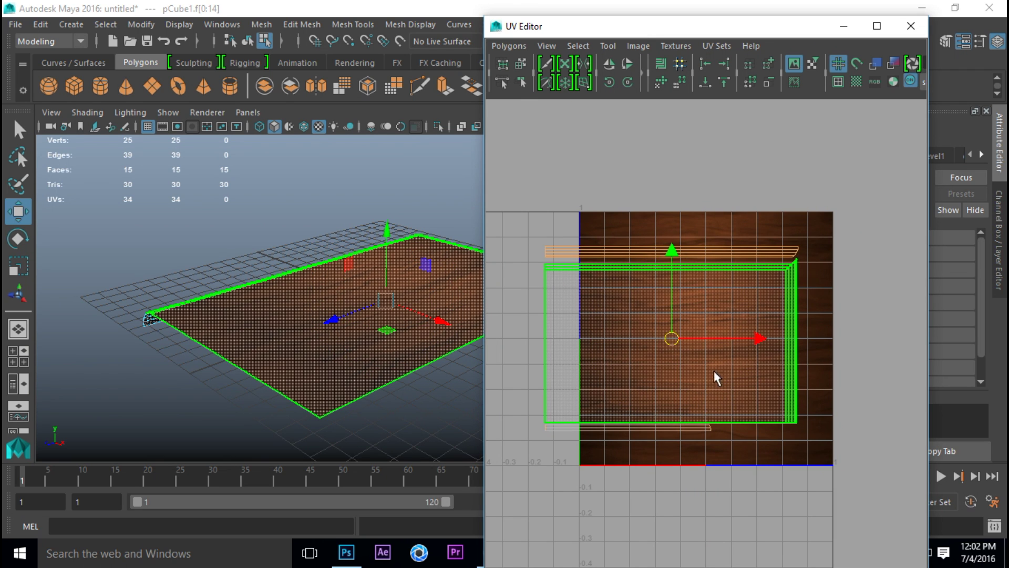
pyautogui.moveTo(675, 340); pyautogui.dragTo(707, 342)
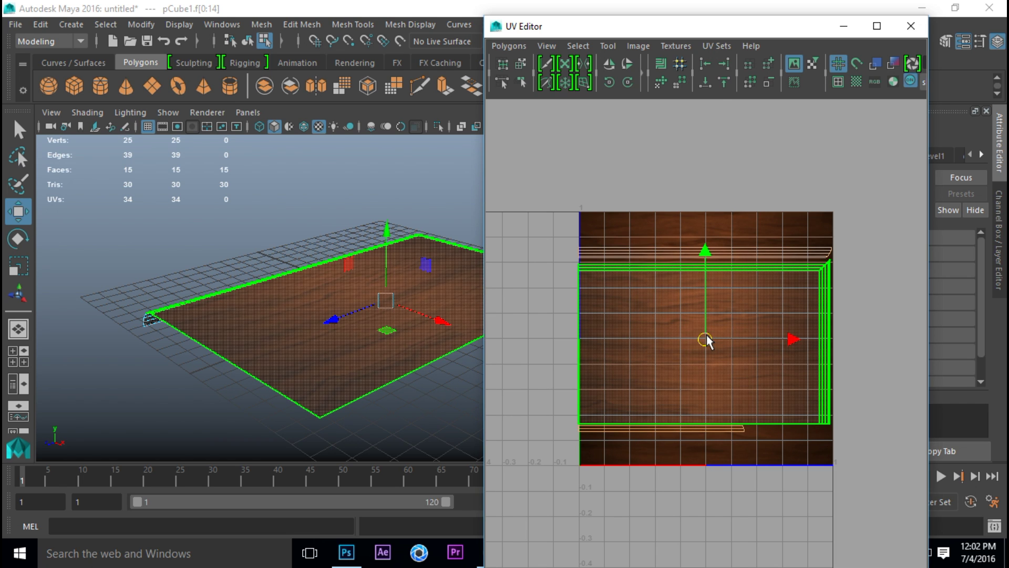
pyautogui.click(878, 117)
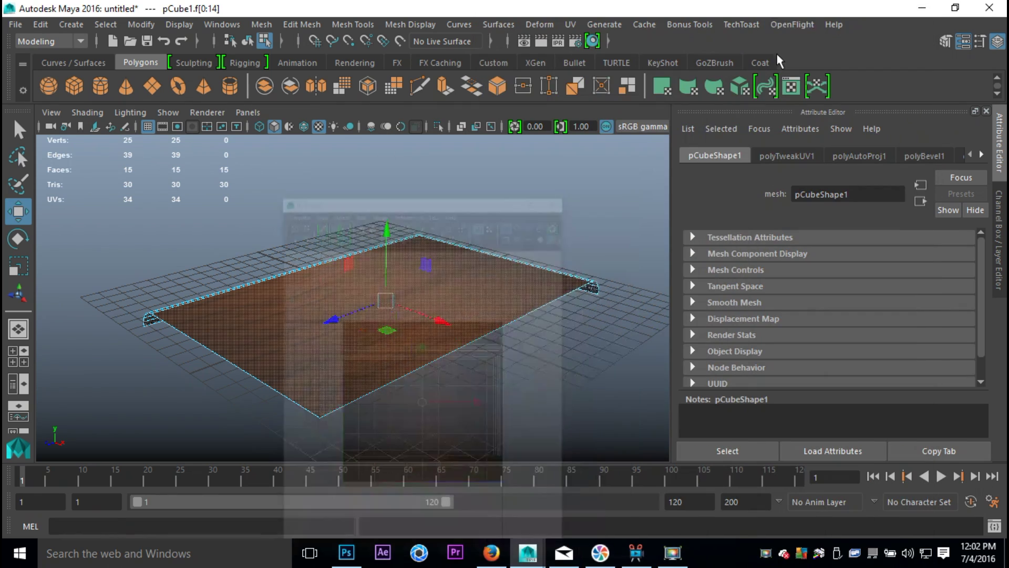
pyautogui.click(843, 26)
pyautogui.click(568, 388)
pyautogui.moveTo(554, 387)
pyautogui.keyDown('alt'); pyautogui.mouseDown()
pyautogui.moveTo(547, 342)
pyautogui.moveTo(551, 361)
pyautogui.moveTo(560, 342)
pyautogui.moveTo(565, 376)
pyautogui.moveTo(552, 336)
pyautogui.moveTo(566, 368)
pyautogui.moveTo(559, 383)
pyautogui.mouseUp(); pyautogui.keyUp('alt')
pyautogui.keyDown('alt'); pyautogui.moveTo(559, 383); pyautogui.dragTo(544, 363, button='middle'); pyautogui.keyUp('alt')
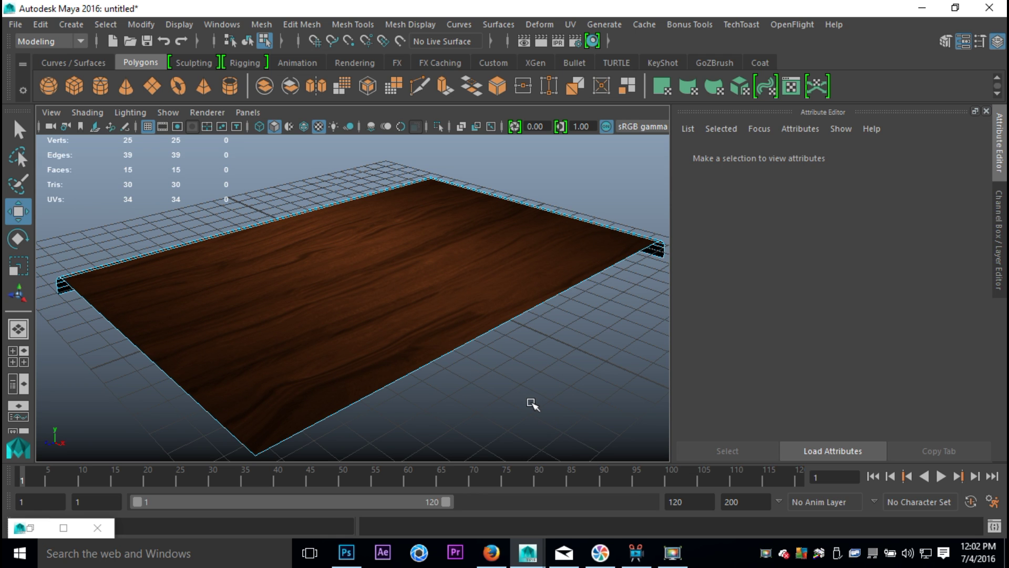
# Switch to Photoshop and generate a normal map from Wood2.jpg with Blur 0.9 and Detail Scale 26%.
pyautogui.press('F9')
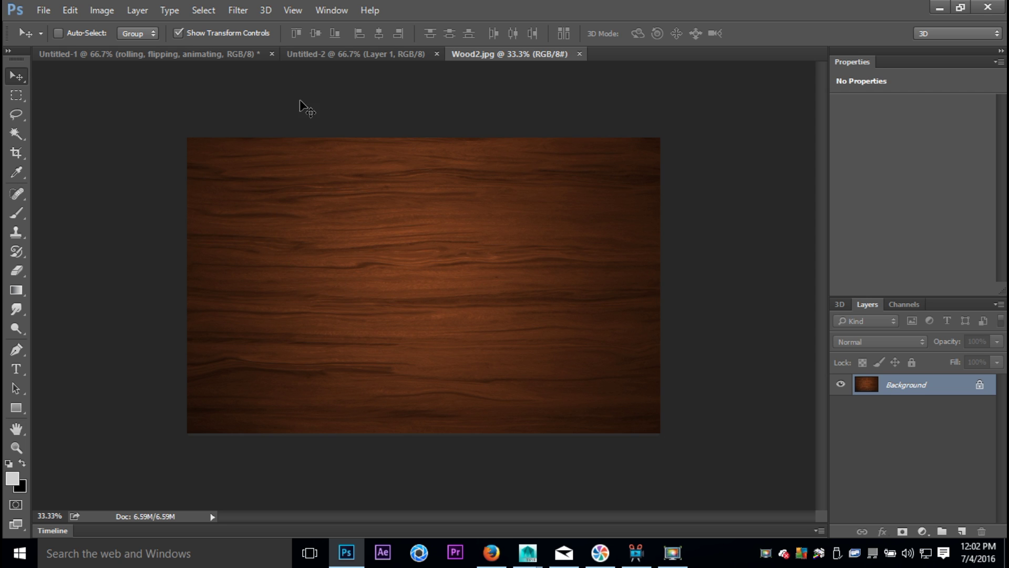
pyautogui.click(234, 11)
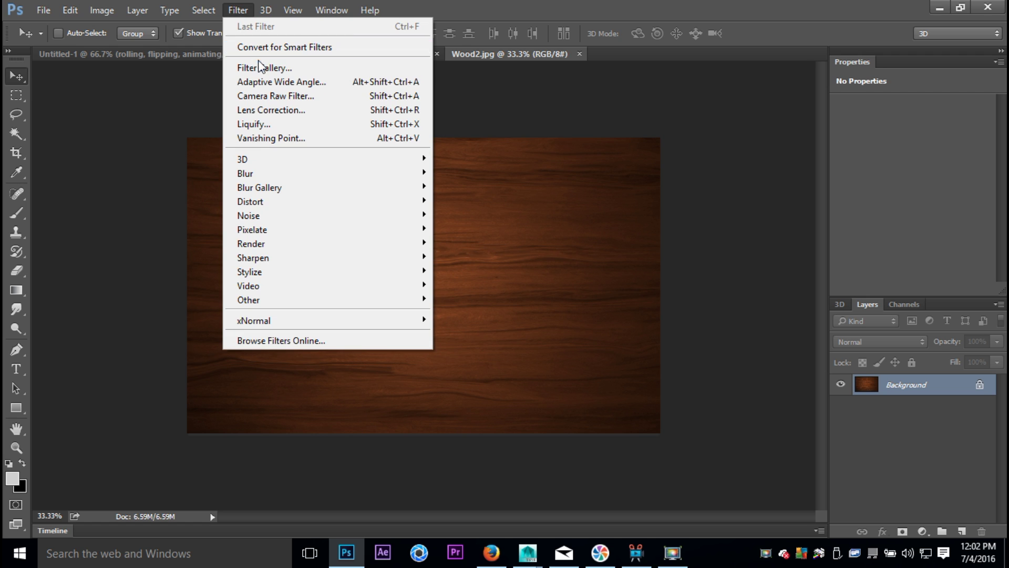
pyautogui.moveTo(282, 163)
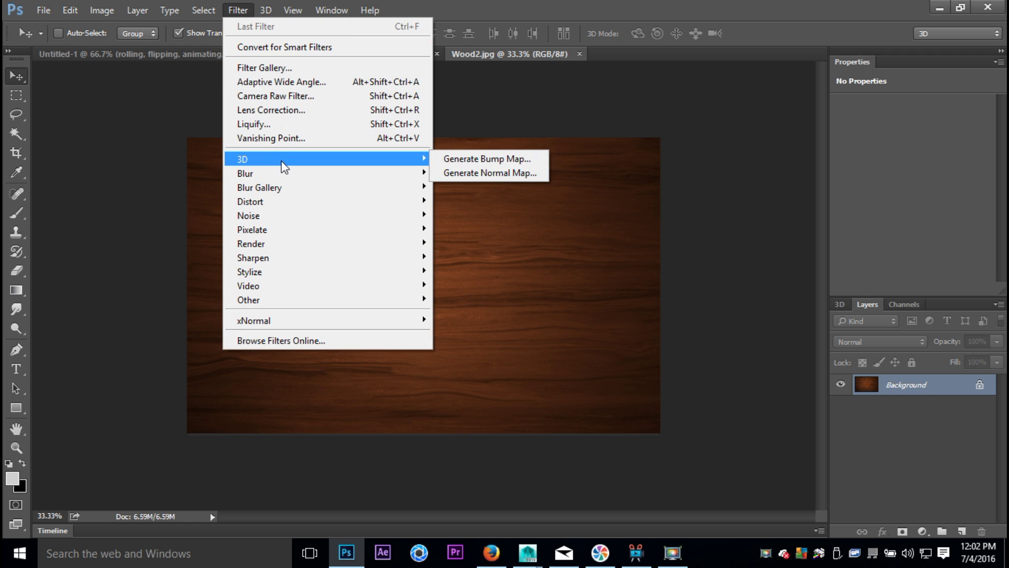
pyautogui.click(516, 174)
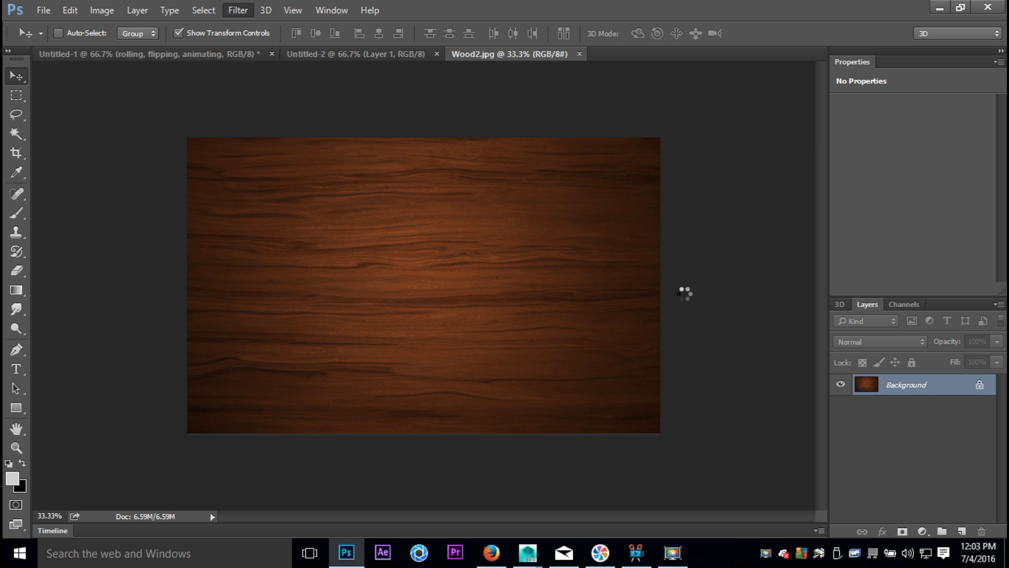
pyautogui.press('F9')
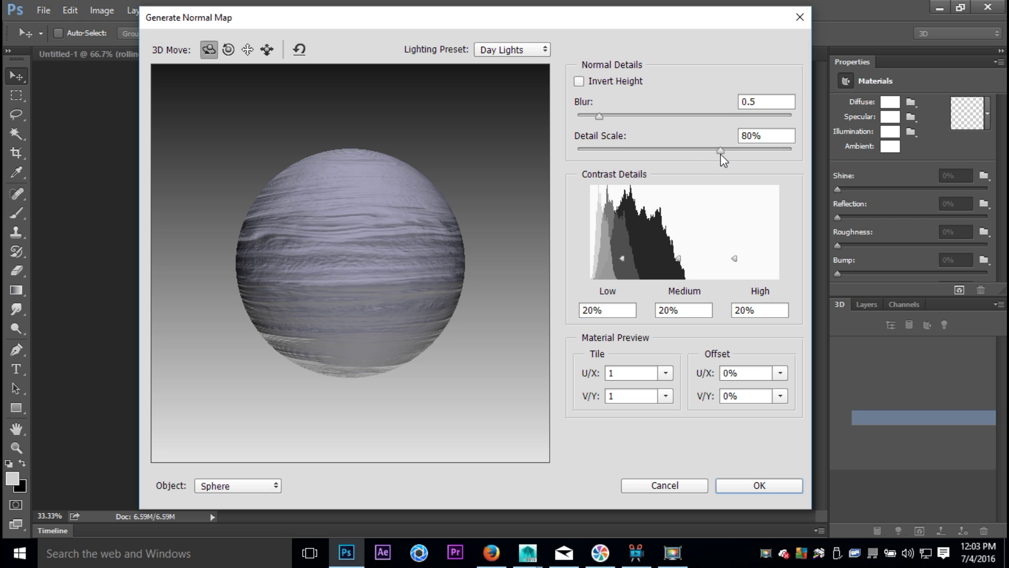
pyautogui.moveTo(720, 154); pyautogui.dragTo(626, 149)
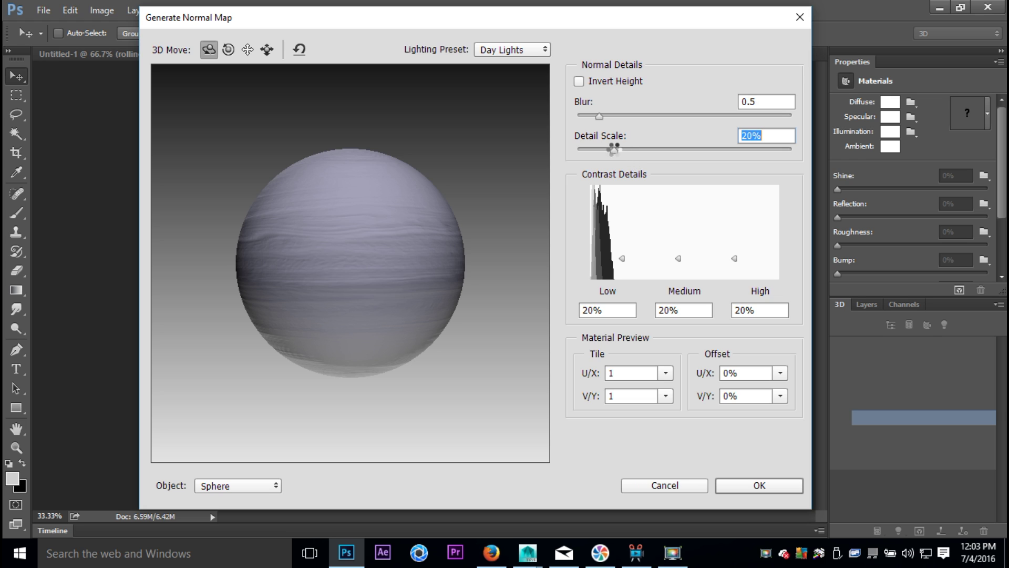
pyautogui.moveTo(614, 150); pyautogui.dragTo(623, 150)
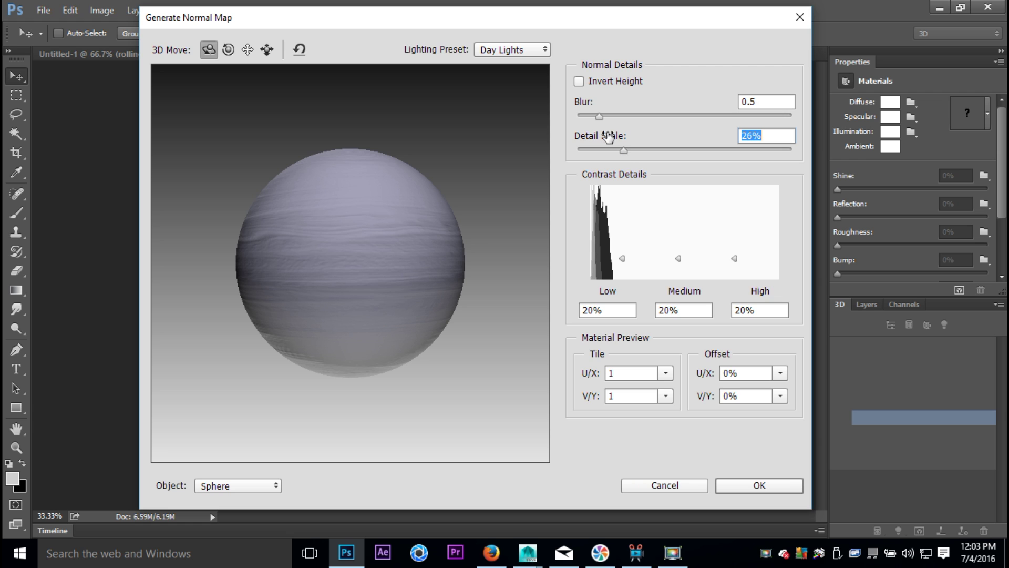
pyautogui.moveTo(601, 121); pyautogui.dragTo(618, 128)
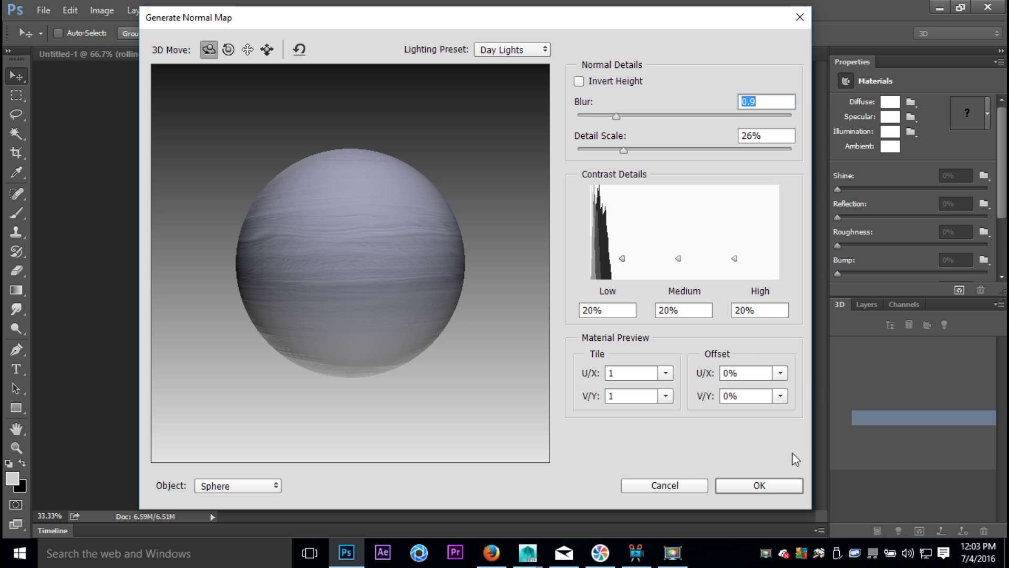
pyautogui.click(760, 485)
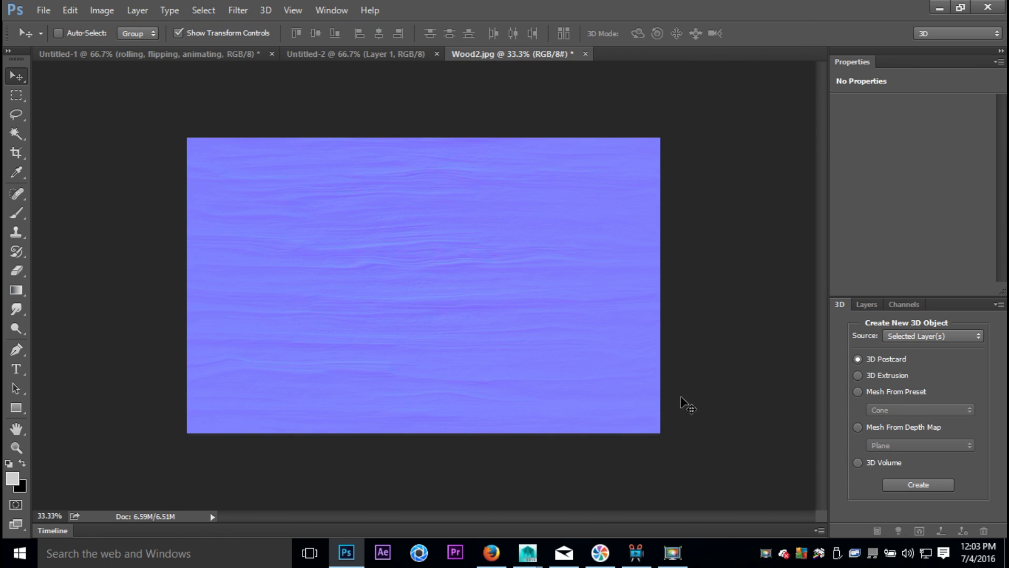
# Save the normal map as a separate JPEG named Wood2Normal in the 3D Resources Textures folder.
pyautogui.click(44, 11)
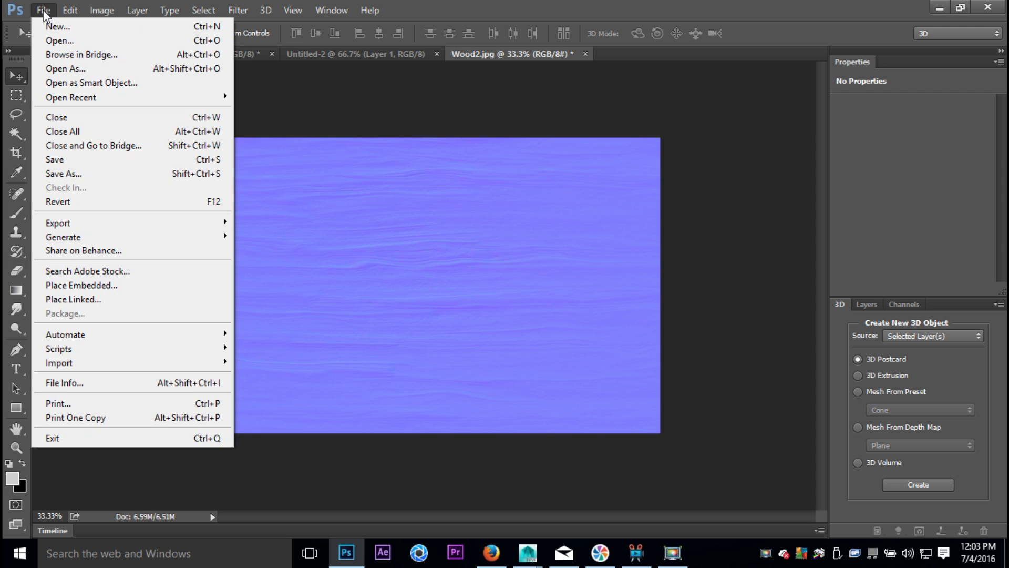
pyautogui.click(88, 174)
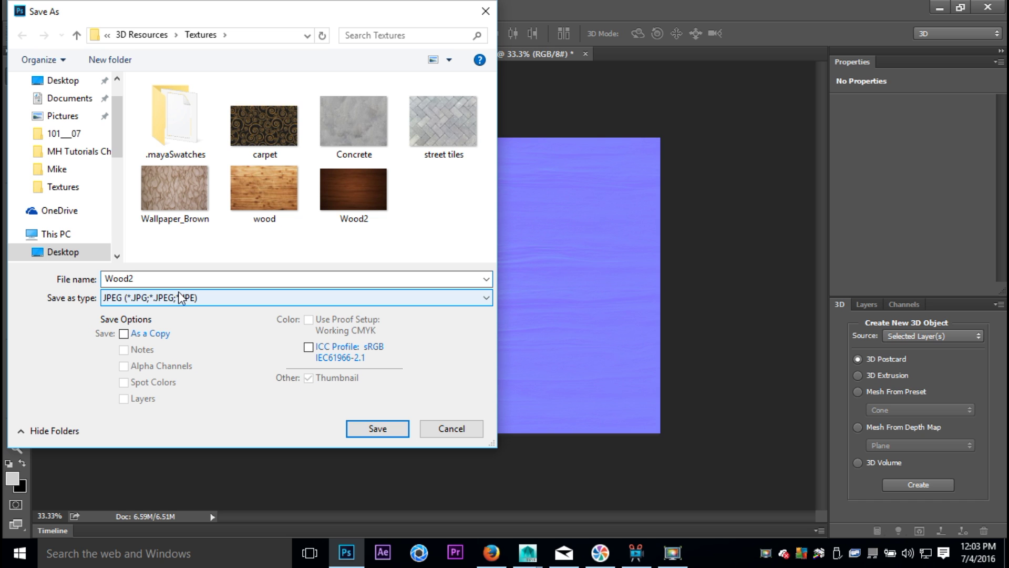
pyautogui.write('rmal')
pyautogui.click(378, 430)
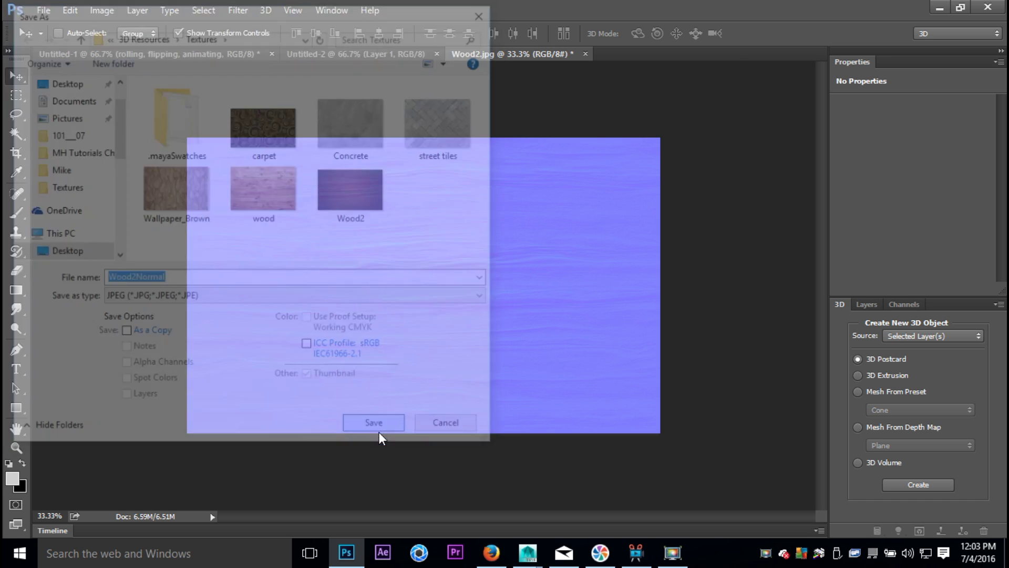
pyautogui.click(558, 136)
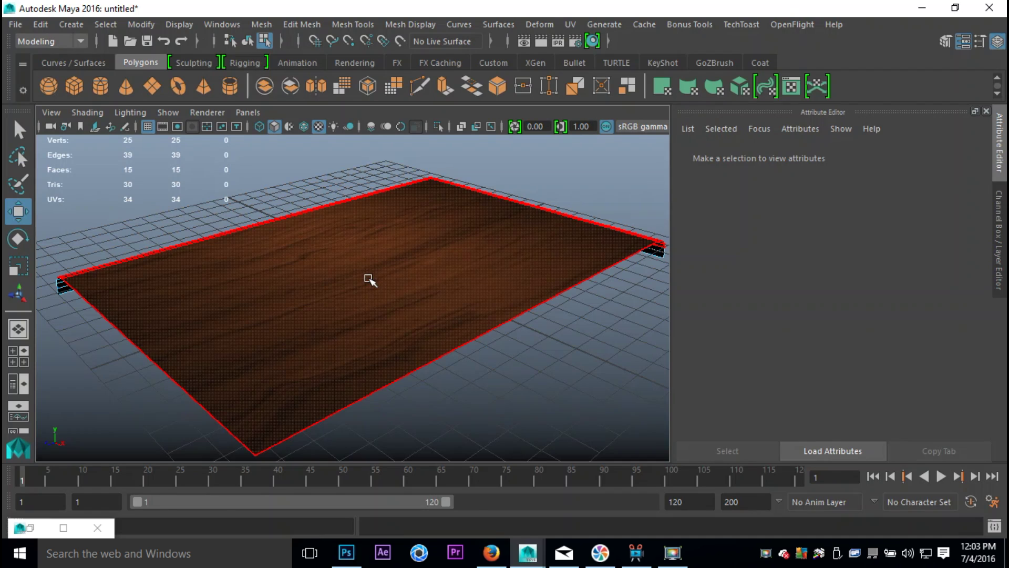
# Switch to Maya, return the slab to object mode and map a File texture to its Lambert material's Bump Mapping.
pyautogui.press('F9')
pyautogui.moveTo(373, 142); pyautogui.dragTo(444, 121, button='right')
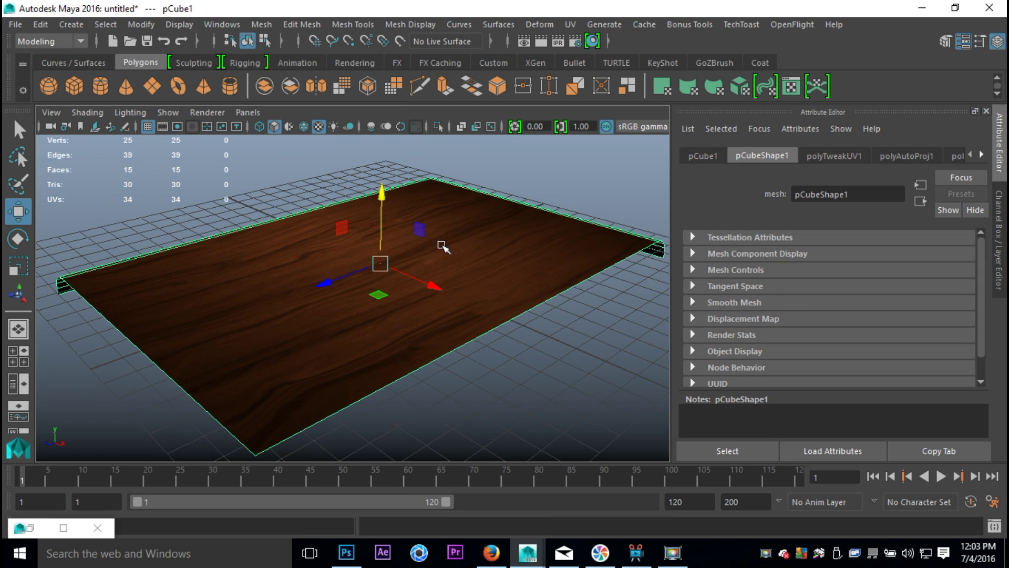
pyautogui.click(981, 155)
pyautogui.click(939, 155)
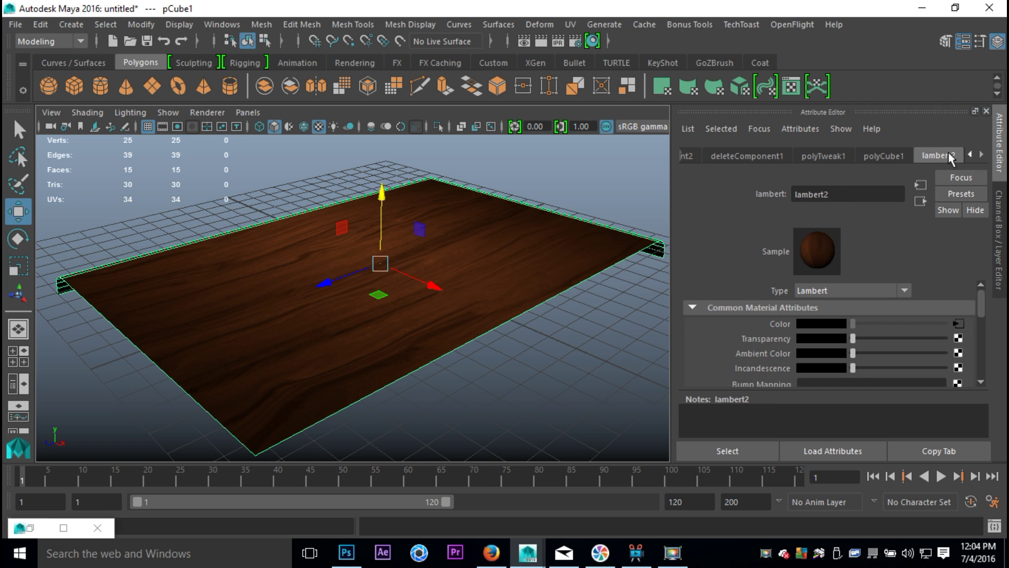
pyautogui.scroll(-2, 800, 344)
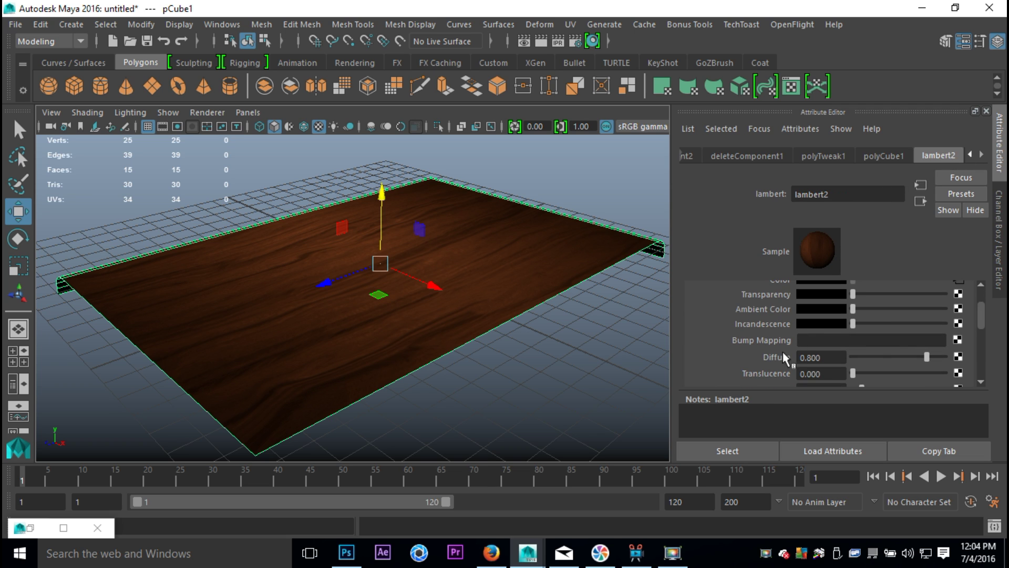
pyautogui.click(958, 341)
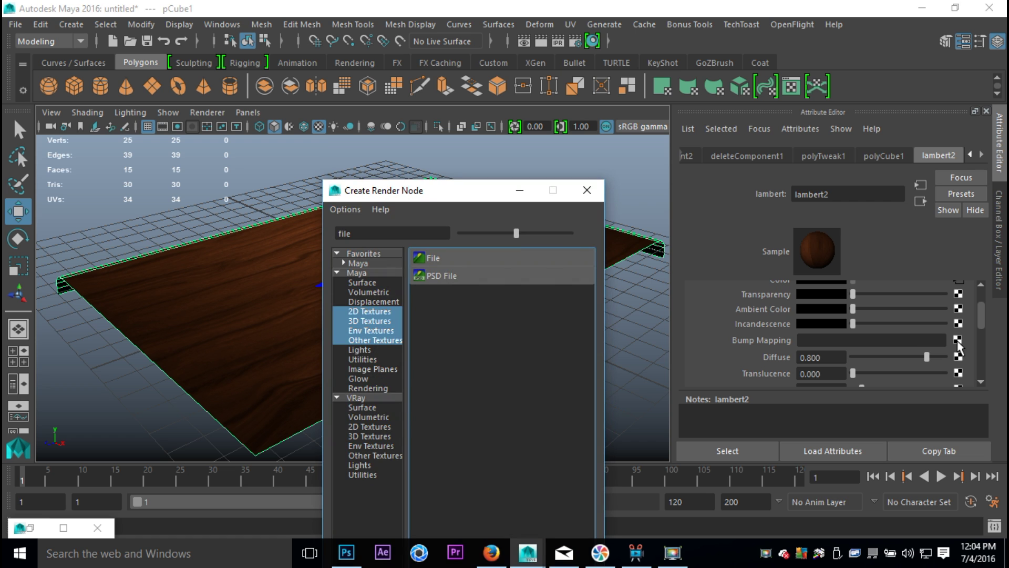
pyautogui.click(440, 259)
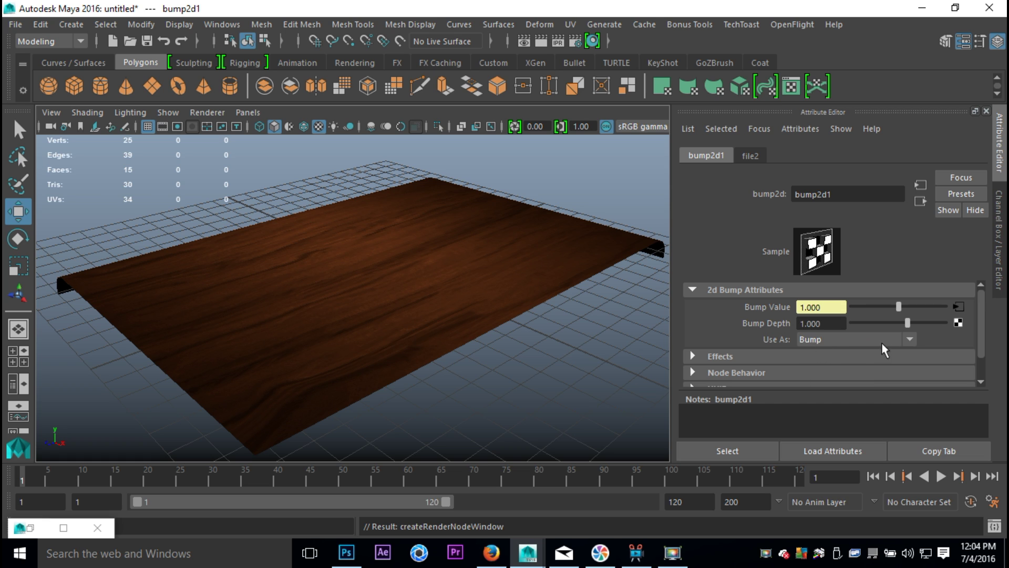
# Set the bump node to use Tangent Space Normals and load Wood2Normal.jpg as its file texture.
pyautogui.click(910, 340)
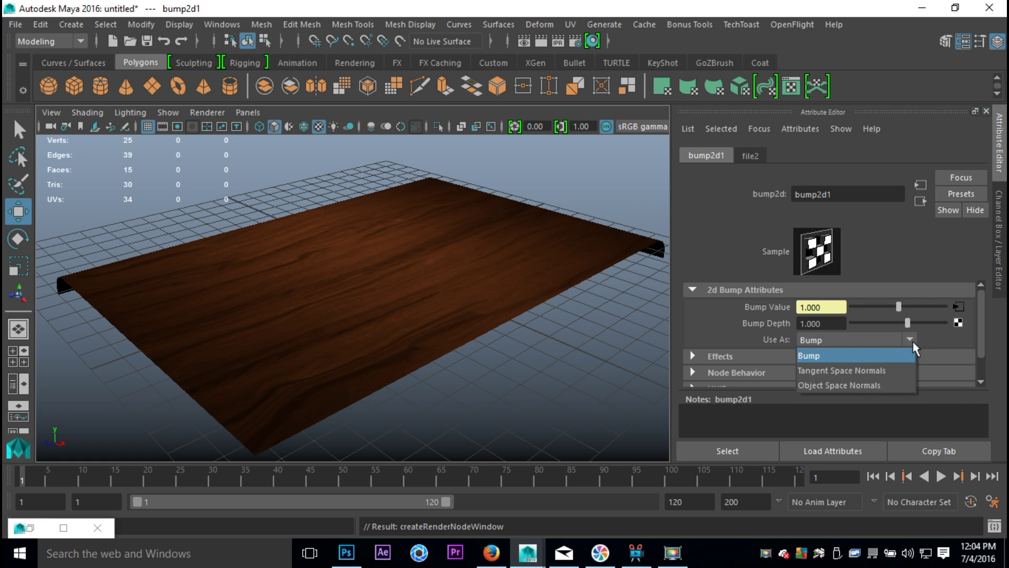
pyautogui.click(891, 368)
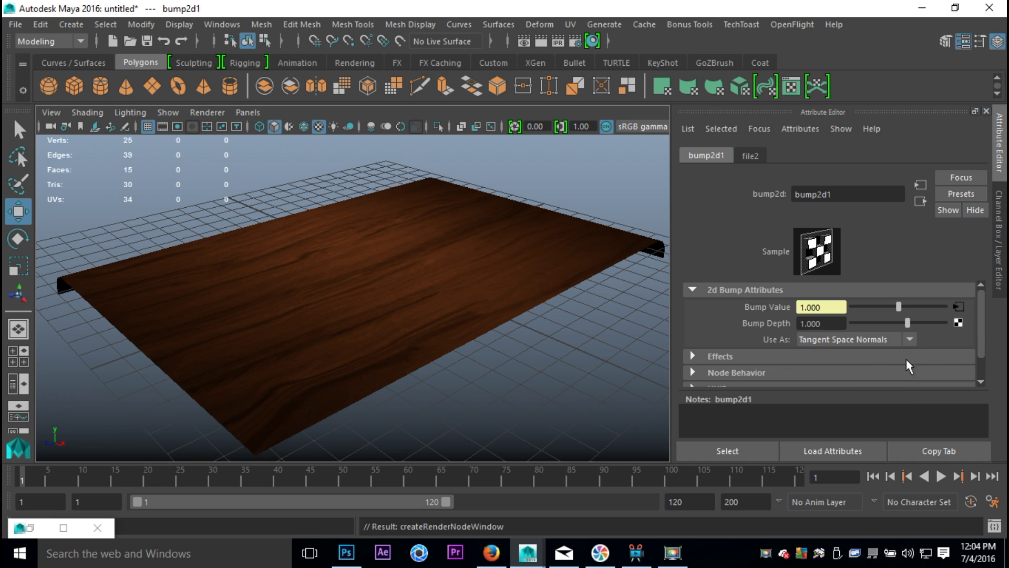
pyautogui.click(755, 152)
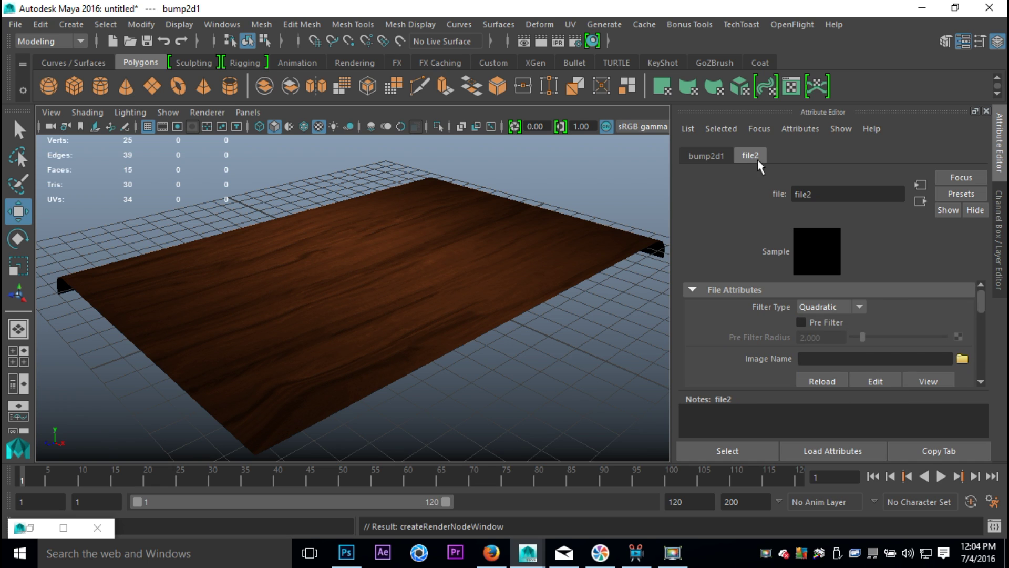
pyautogui.click(961, 358)
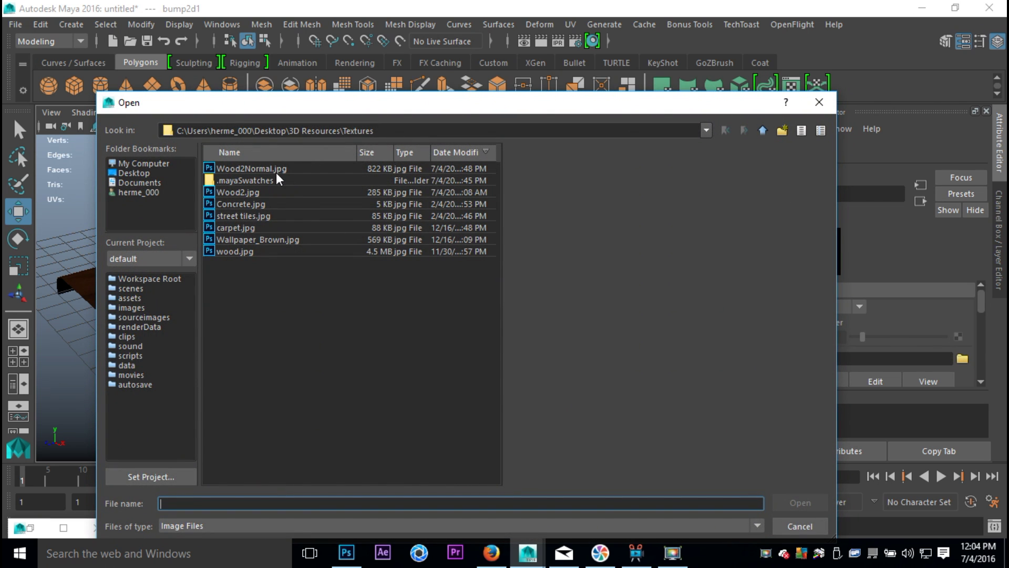
pyautogui.click(276, 169)
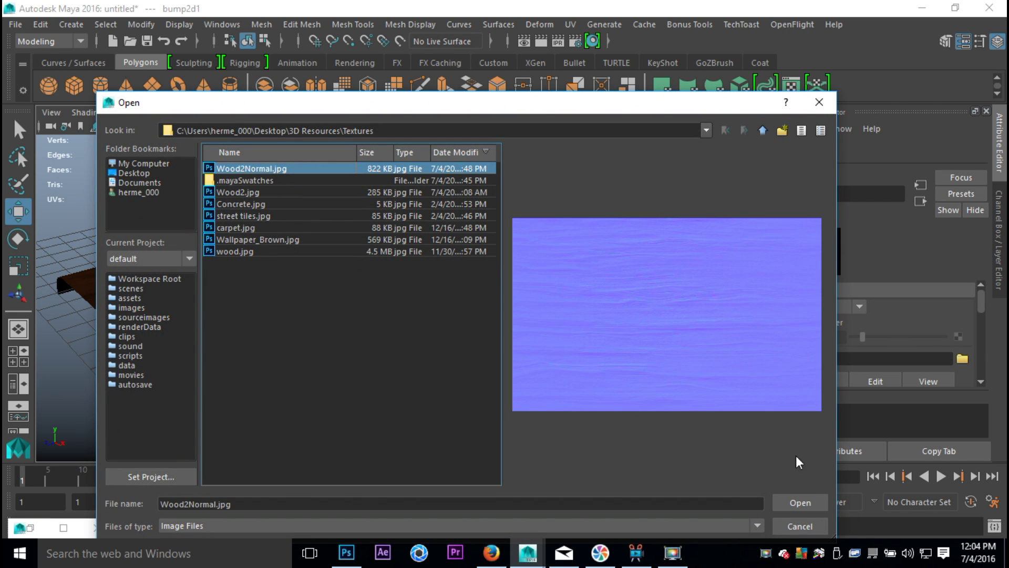
pyautogui.click(794, 503)
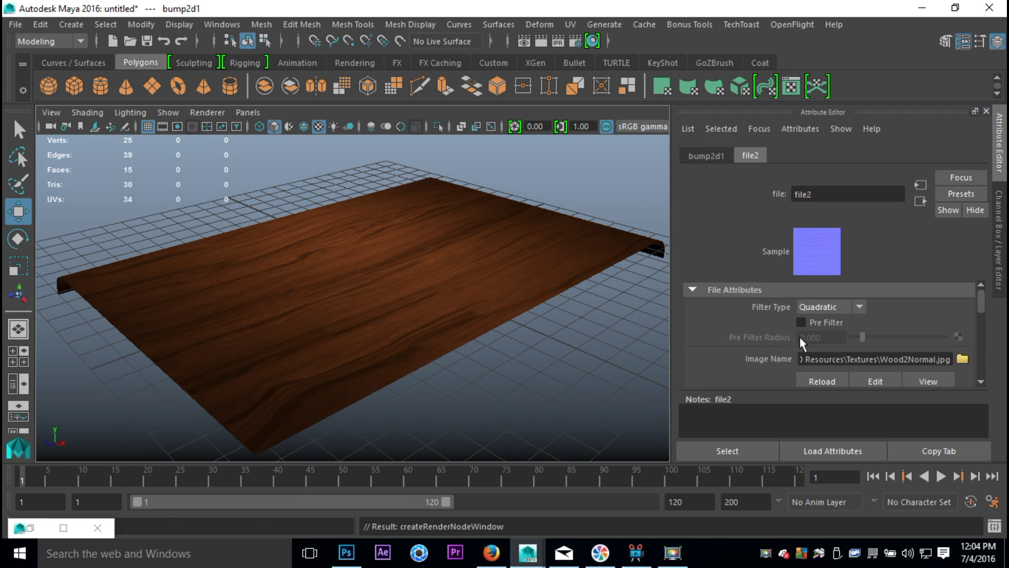
# Create a point light, raise it just above the slab's surface, and preview the slab with scene lighting and textures.
pyautogui.click(706, 157)
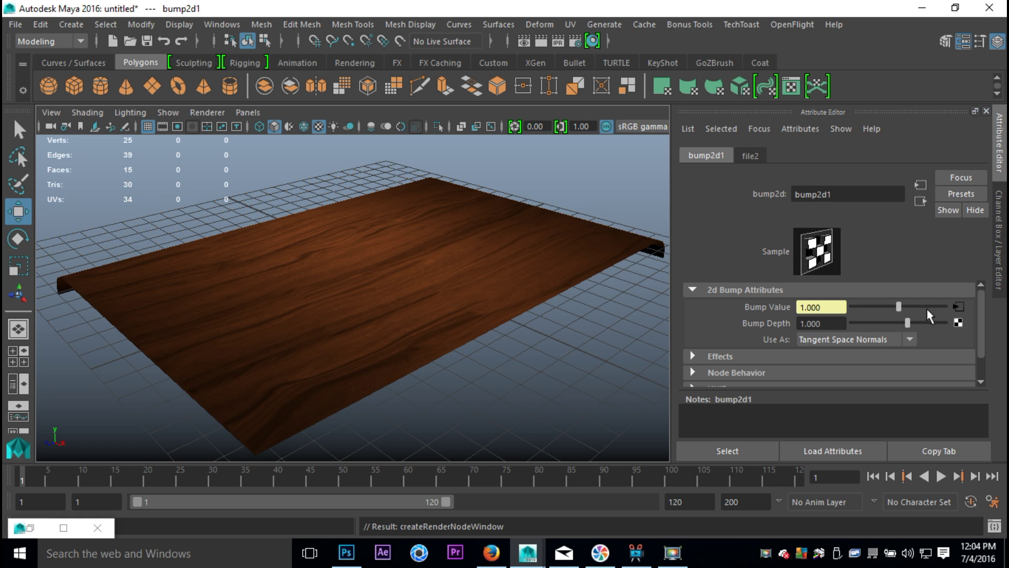
pyautogui.click(69, 24)
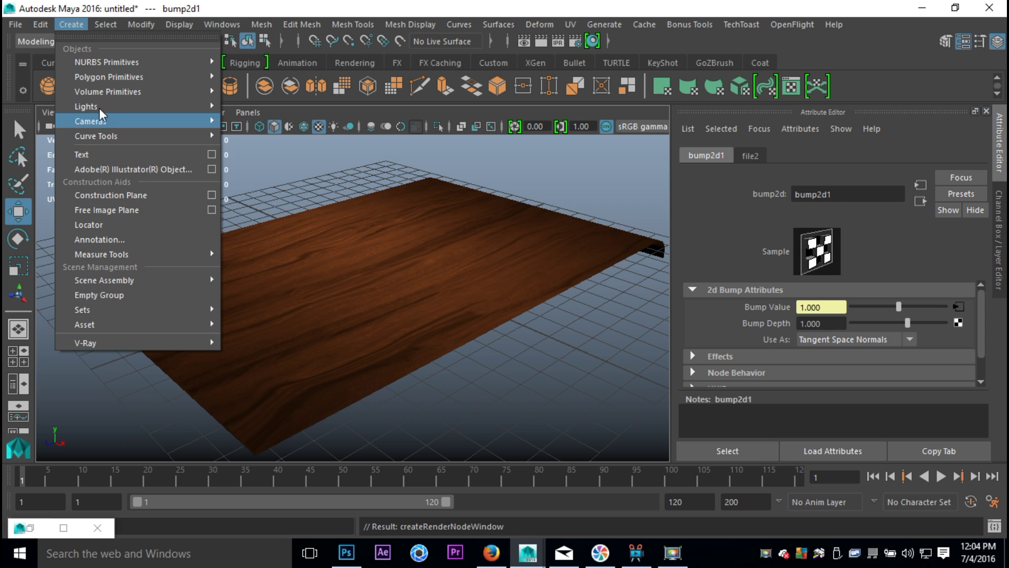
pyautogui.moveTo(93, 106)
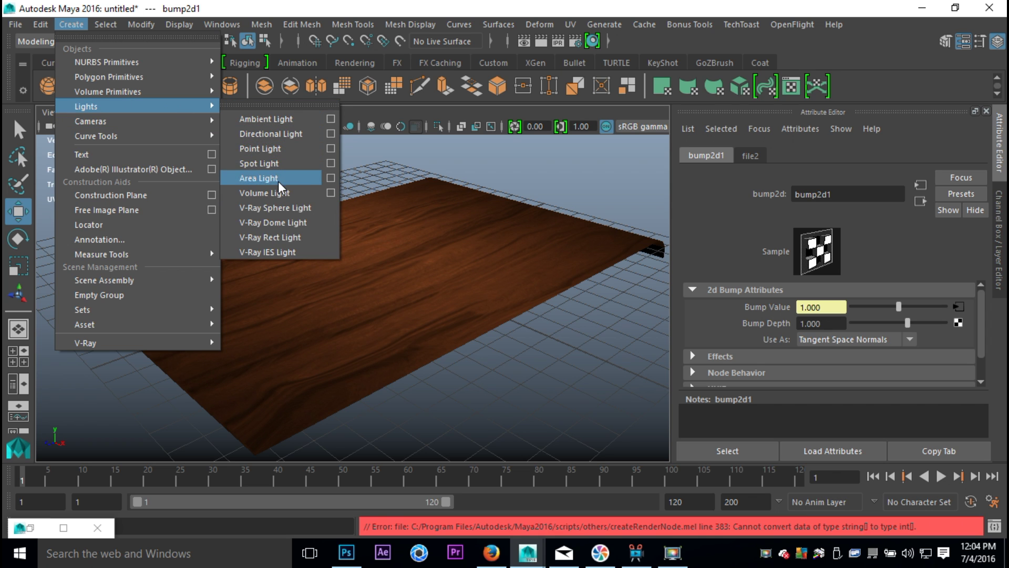
pyautogui.click(275, 151)
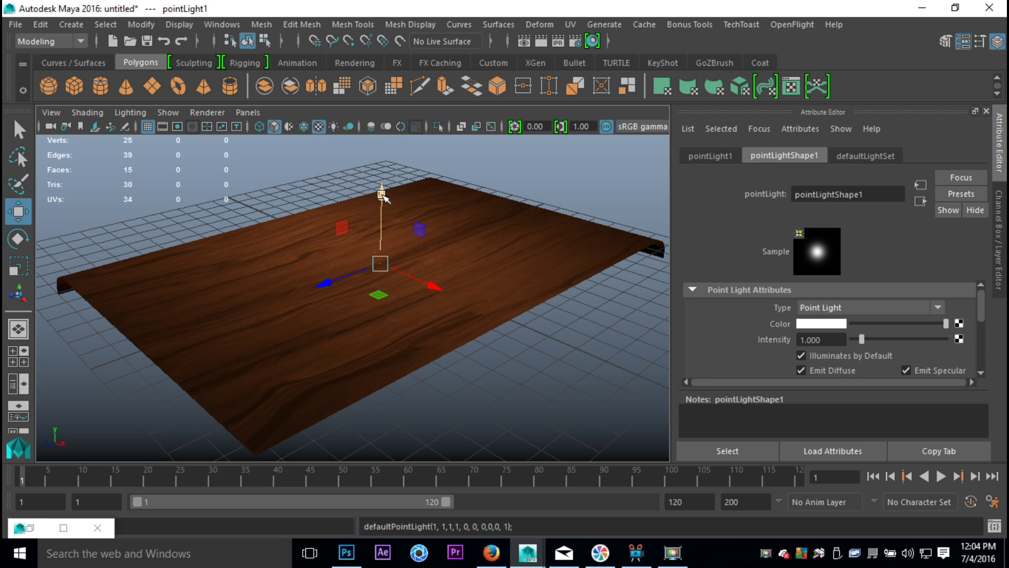
pyautogui.moveTo(381, 194); pyautogui.dragTo(381, 140)
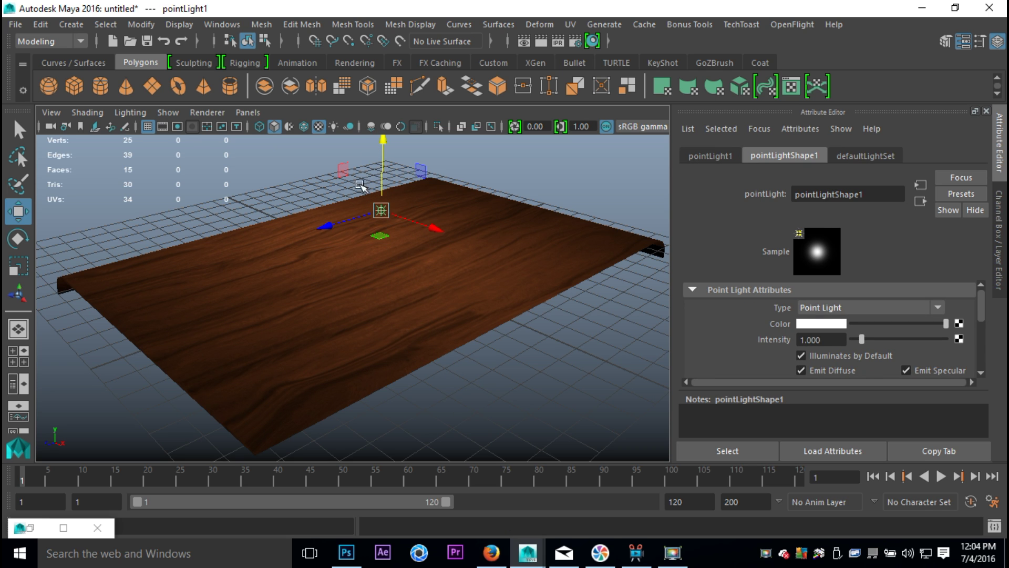
pyautogui.press('7')
pyautogui.scroll(3, 478, 315)
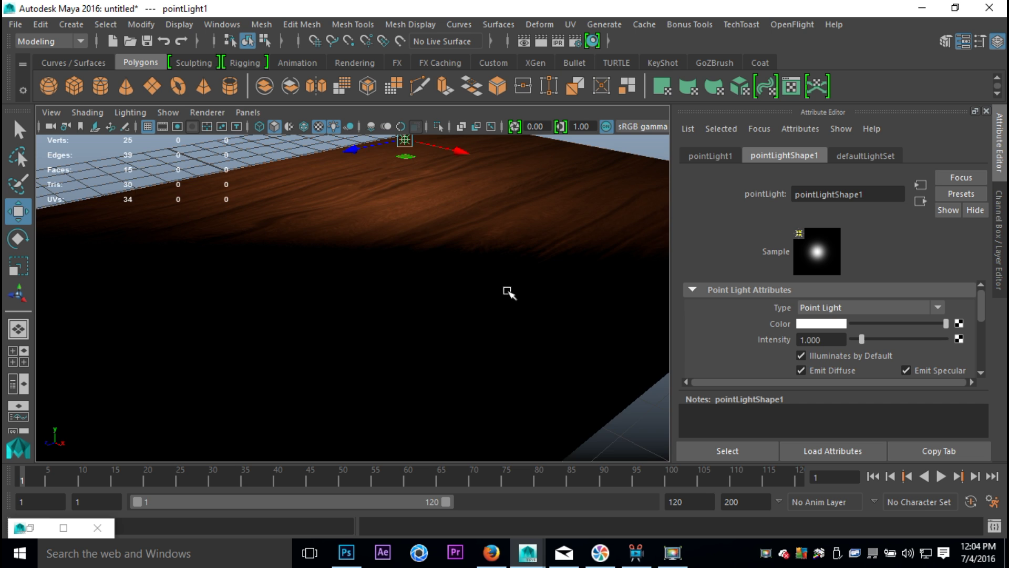
pyautogui.press('f')
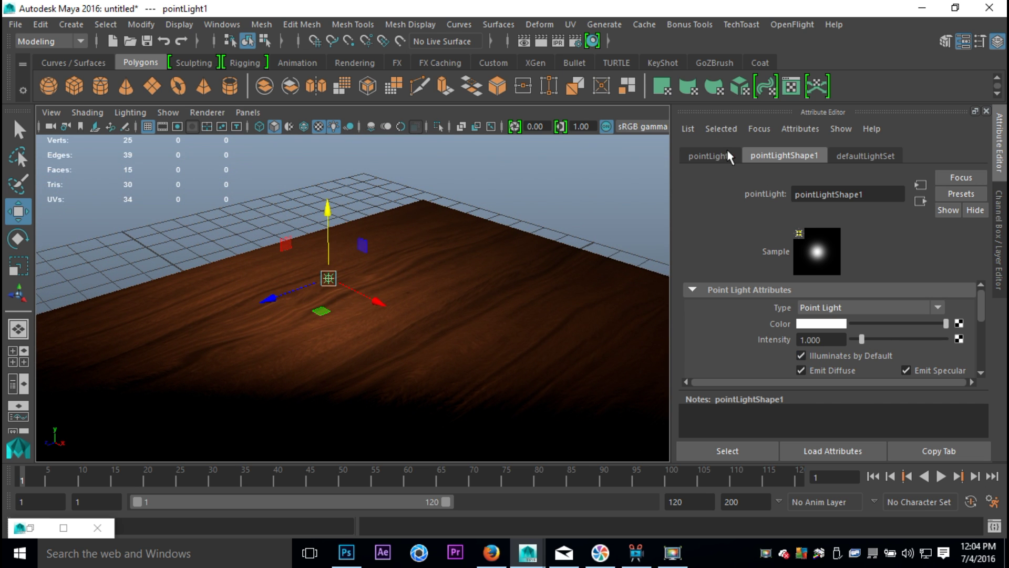
# Set the Bump Depth of the wood material's normal-map bump node to 0.366.
pyautogui.click(438, 273)
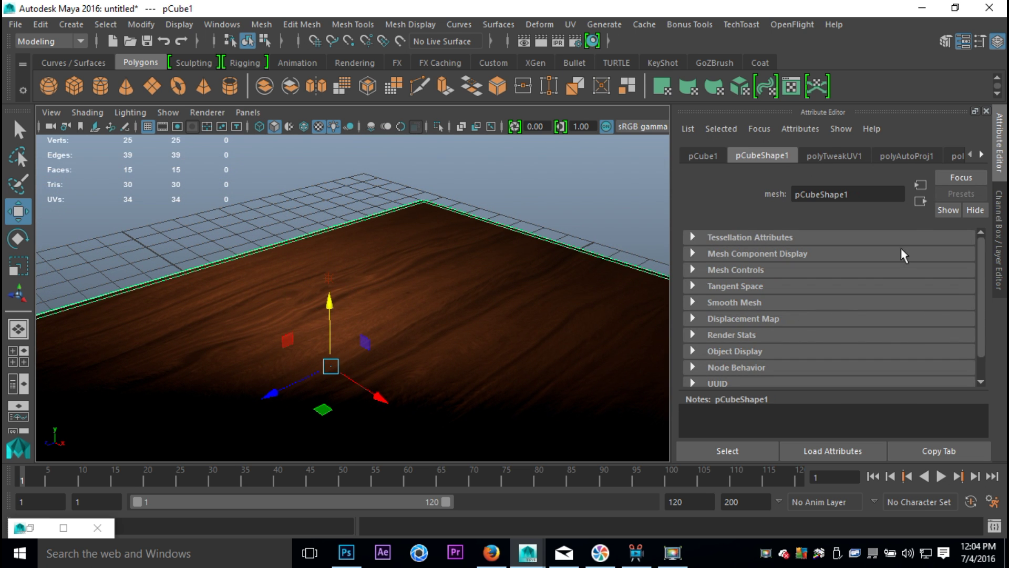
pyautogui.click(981, 155)
pyautogui.click(981, 154)
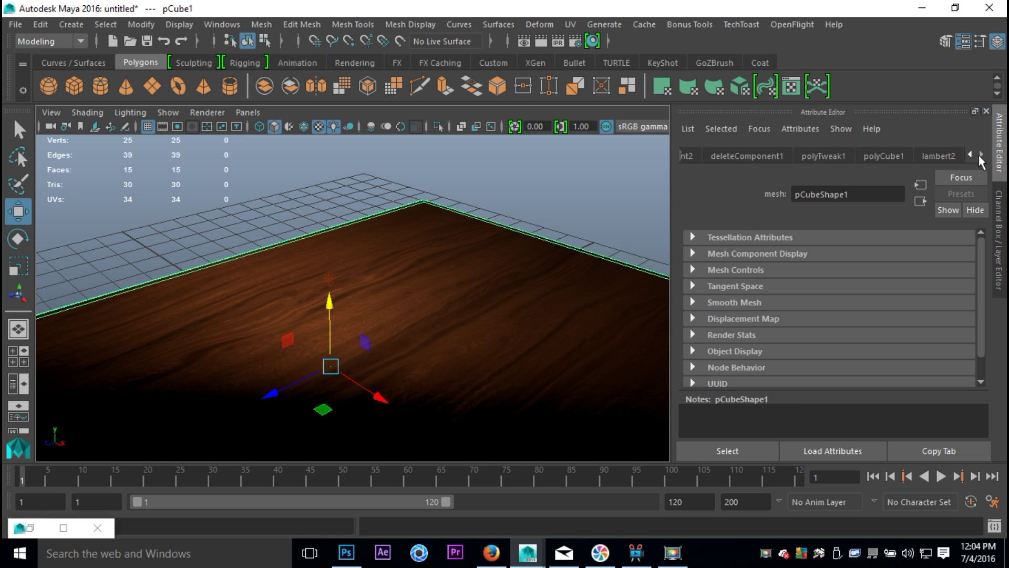
pyautogui.click(938, 155)
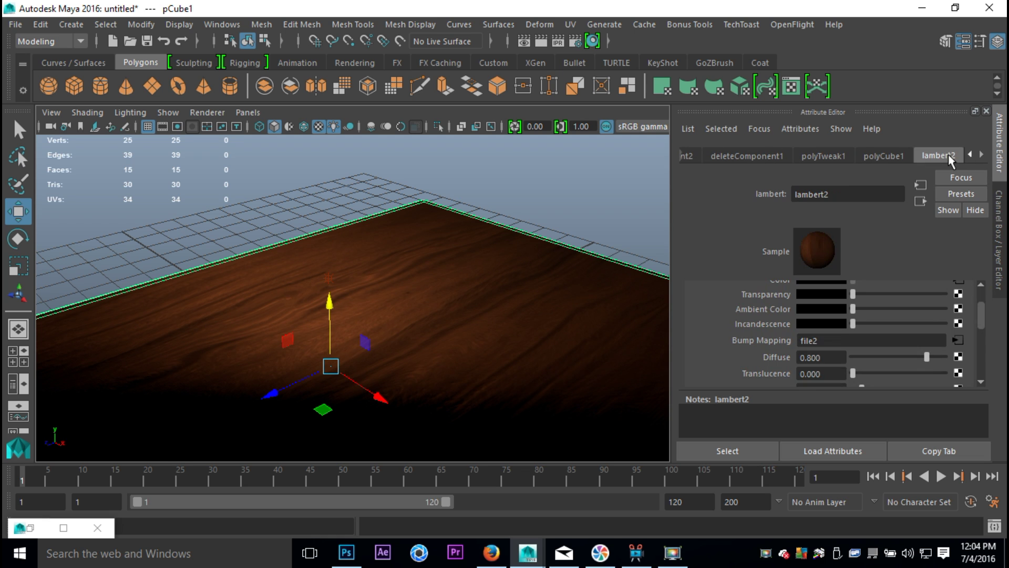
pyautogui.click(956, 337)
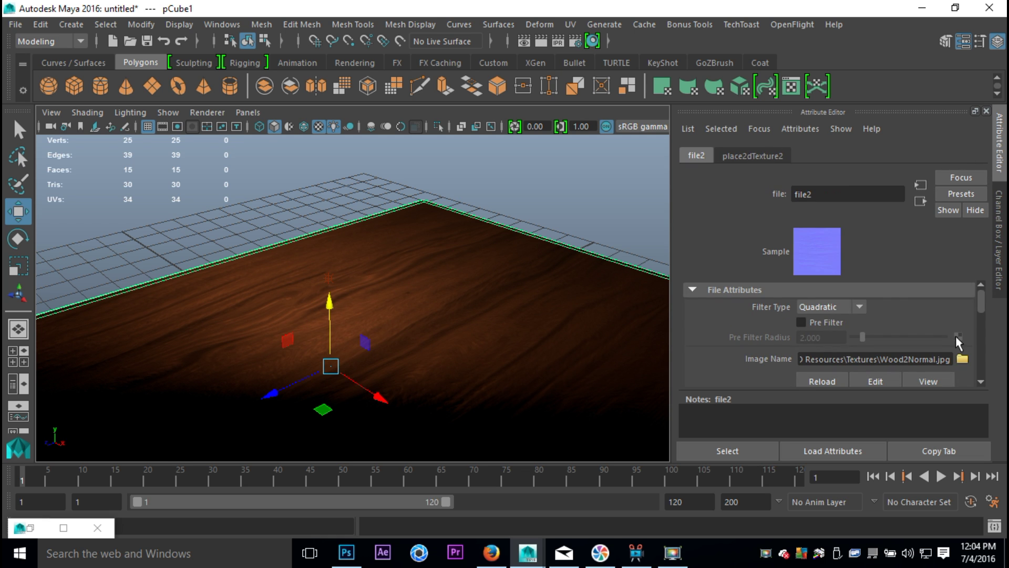
pyautogui.click(749, 155)
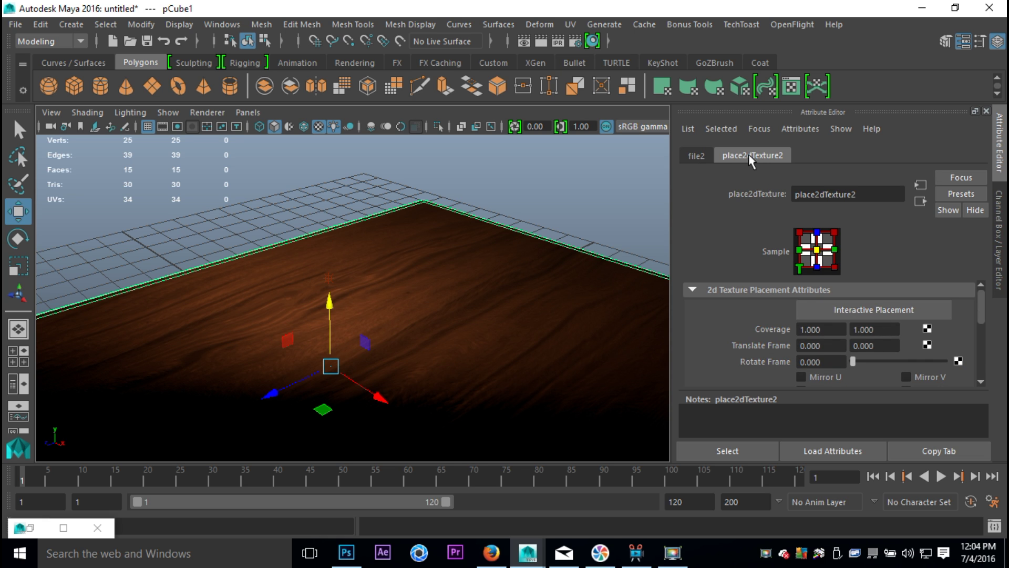
pyautogui.click(698, 155)
pyautogui.scroll(-3, 841, 287)
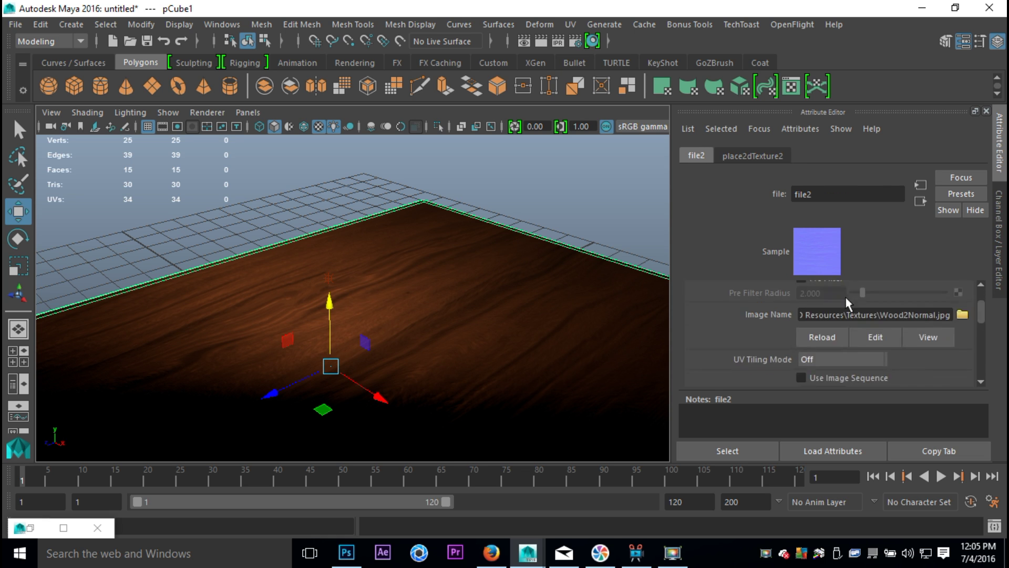
pyautogui.scroll(2, 878, 336)
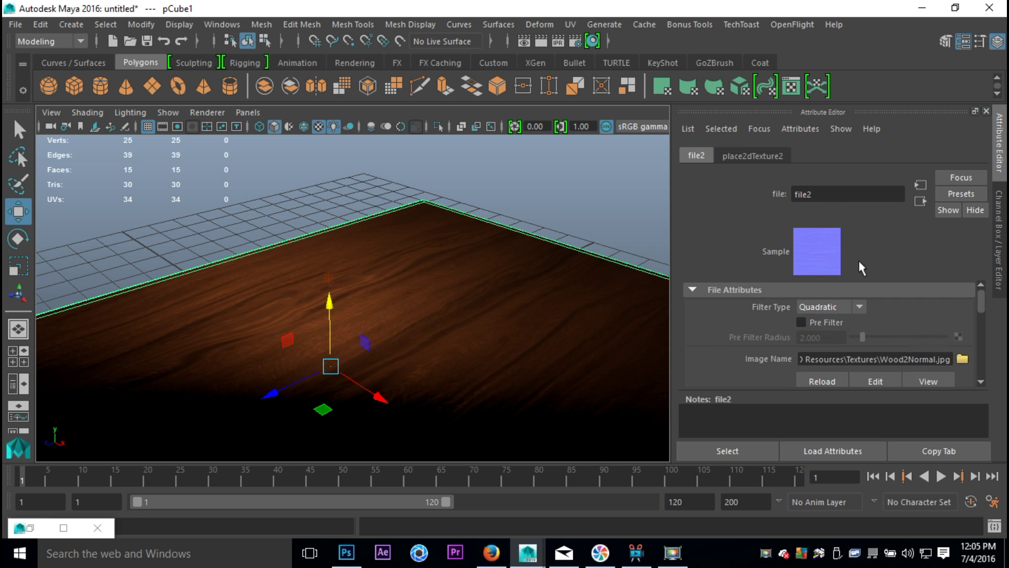
pyautogui.click(919, 203)
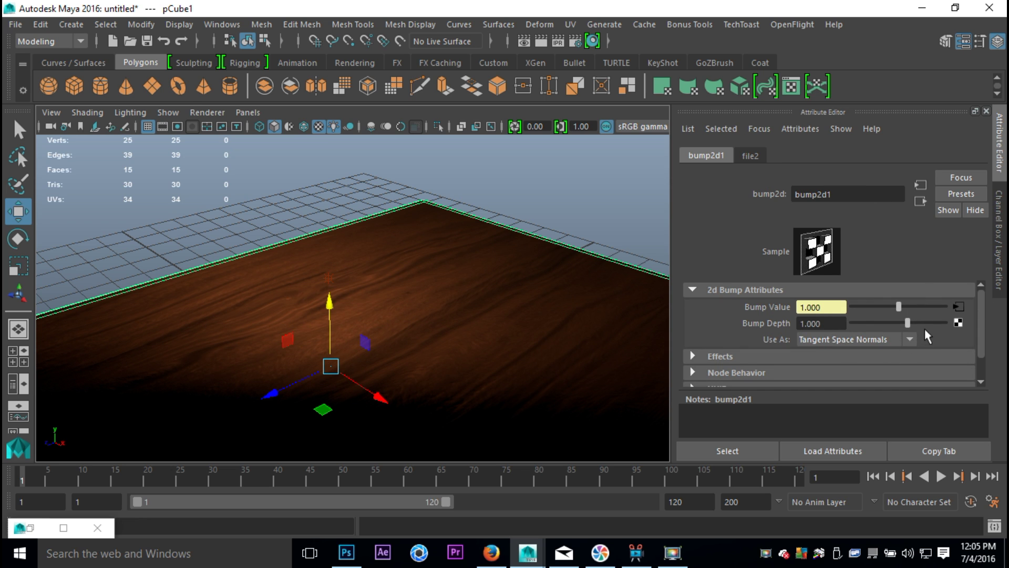
pyautogui.moveTo(907, 323)
pyautogui.mouseDown()
pyautogui.moveTo(921, 326)
pyautogui.moveTo(902, 337)
pyautogui.mouseUp()
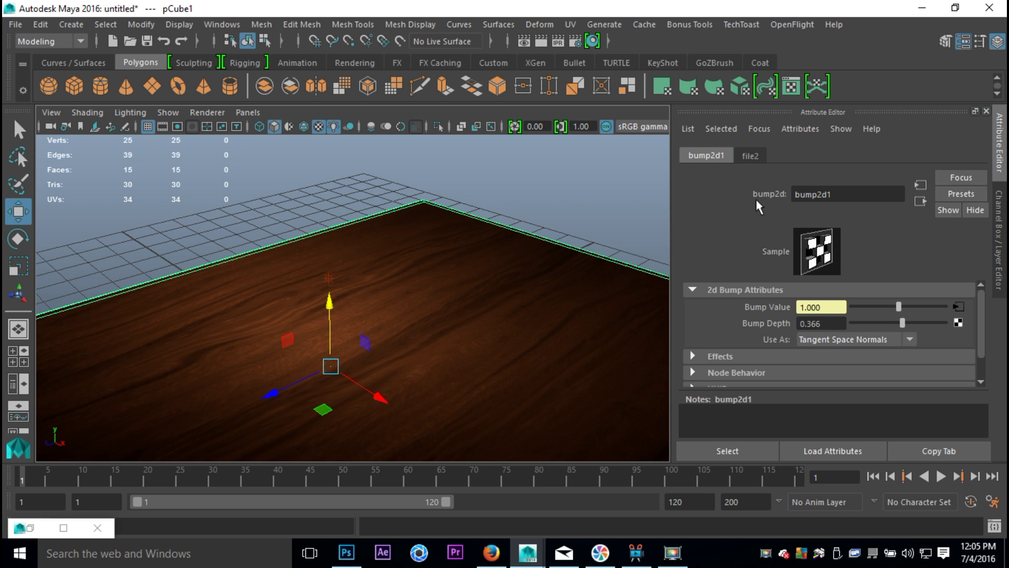
# Delete the point light and return the viewport to textured display with default lighting.
pyautogui.click(532, 204)
pyautogui.keyDown('alt'); pyautogui.moveTo(531, 204); pyautogui.dragTo(547, 216); pyautogui.keyUp('alt')
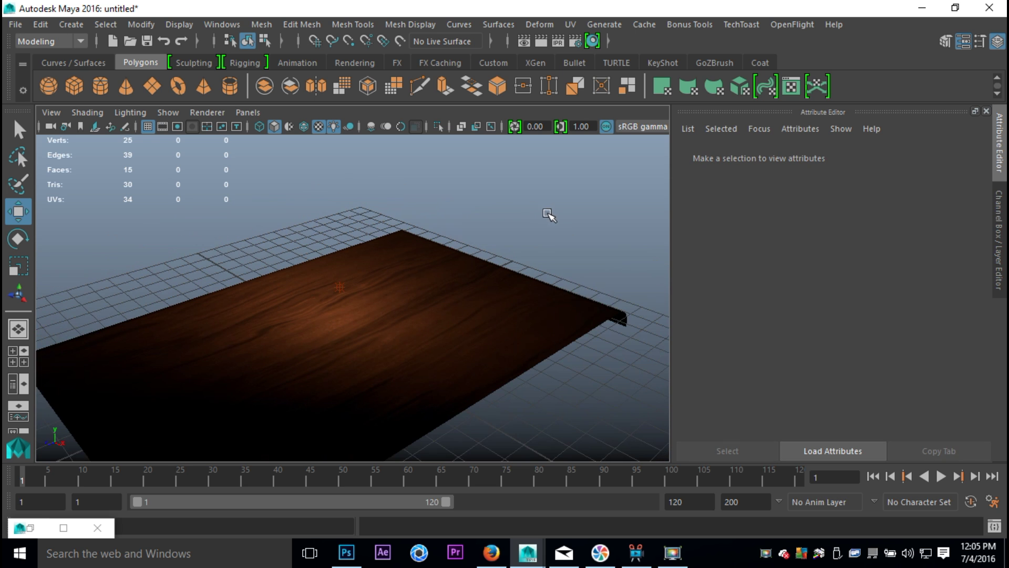
pyautogui.scroll(2, 524, 262)
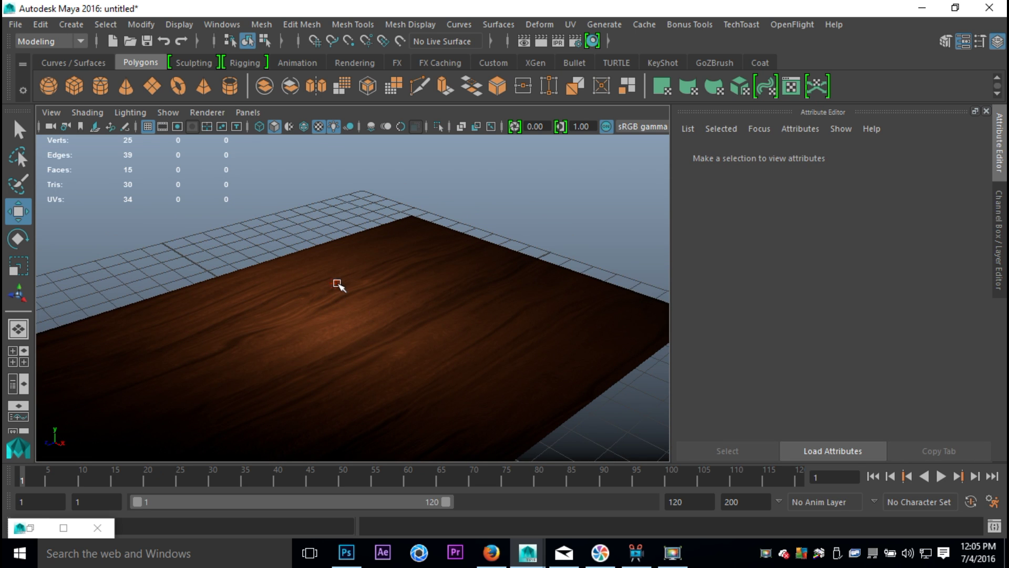
pyautogui.click(336, 284)
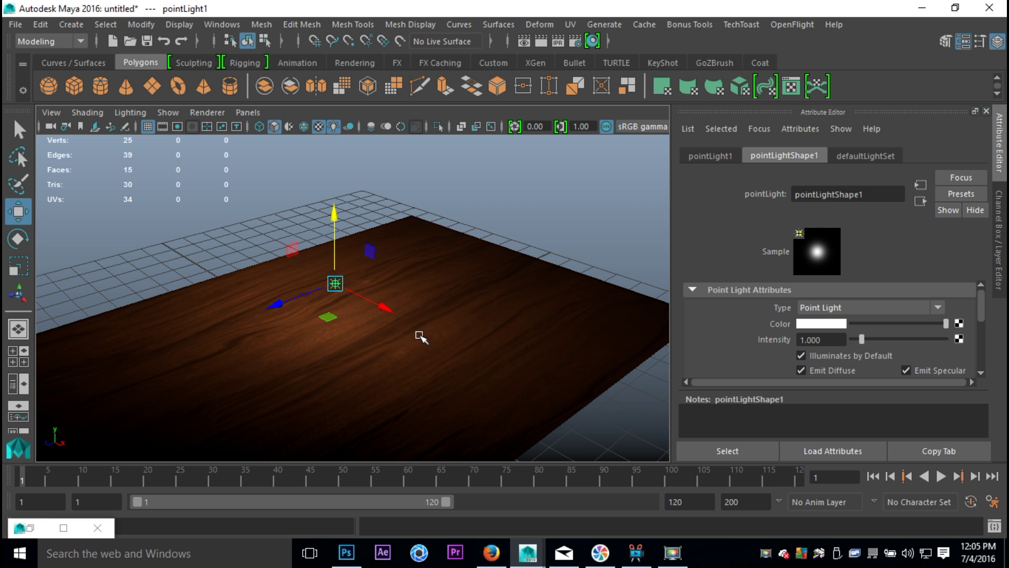
pyautogui.press('Delete')
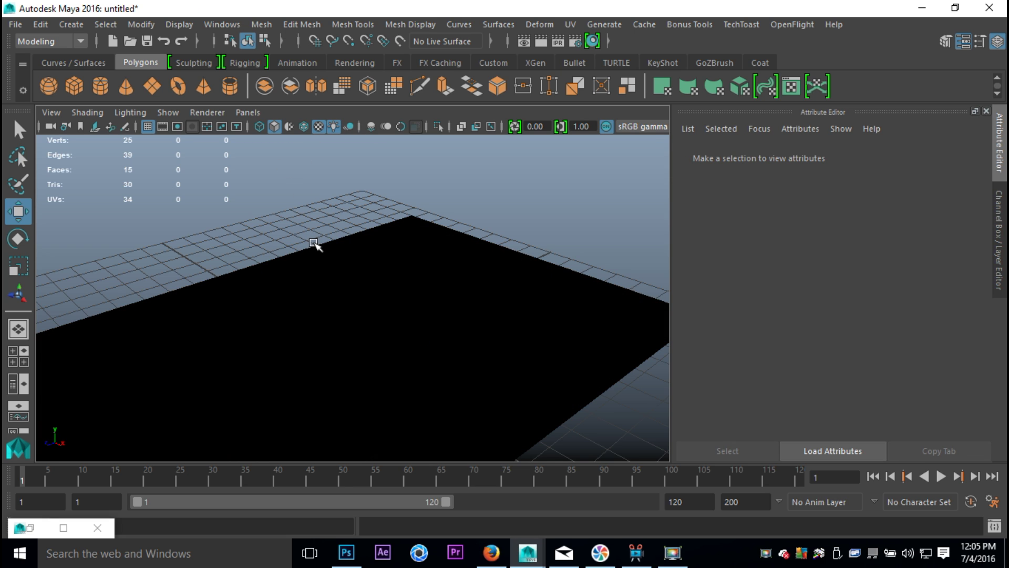
pyautogui.press('6')
pyautogui.scroll(-2, 344, 262)
pyautogui.keyDown('alt'); pyautogui.moveTo(367, 312); pyautogui.dragTo(404, 318, button='middle'); pyautogui.keyUp('alt')
pyautogui.keyDown('alt'); pyautogui.moveTo(403, 318); pyautogui.dragTo(407, 314); pyautogui.keyUp('alt')
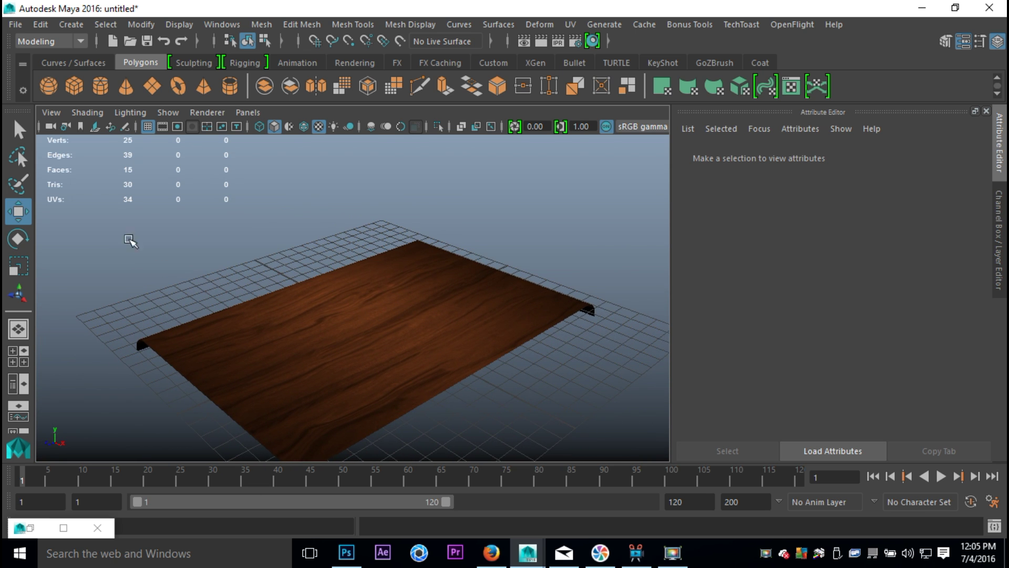
# Create a polygon cube, raise it above the slab, and scale it into a wide, very thin square sheet.
pyautogui.click(74, 86)
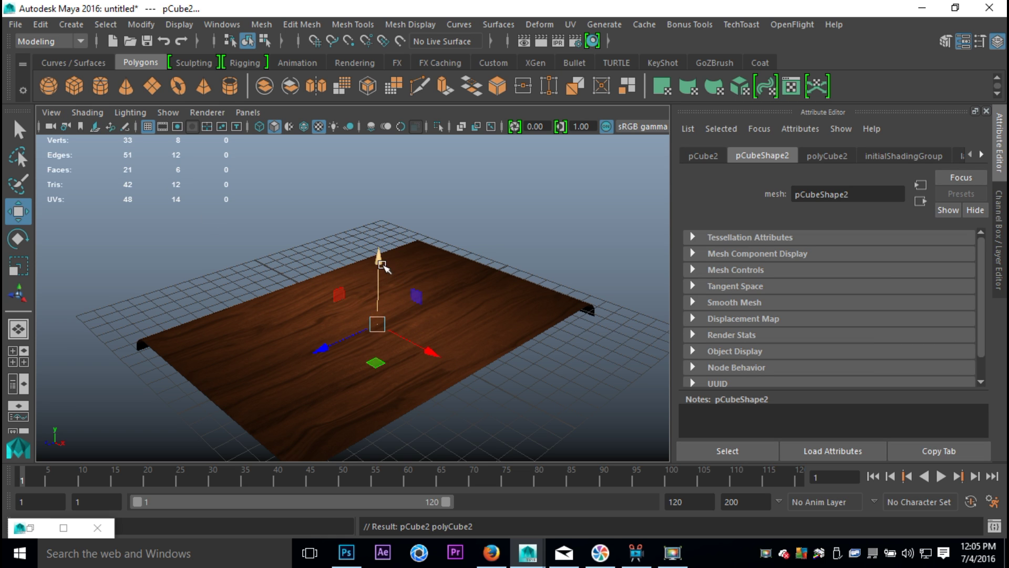
pyautogui.moveTo(379, 260); pyautogui.dragTo(380, 225)
pyautogui.press('r')
pyautogui.moveTo(381, 293); pyautogui.dragTo(440, 281)
pyautogui.moveTo(381, 226); pyautogui.dragTo(401, 292)
pyautogui.scroll(8, 401, 354)
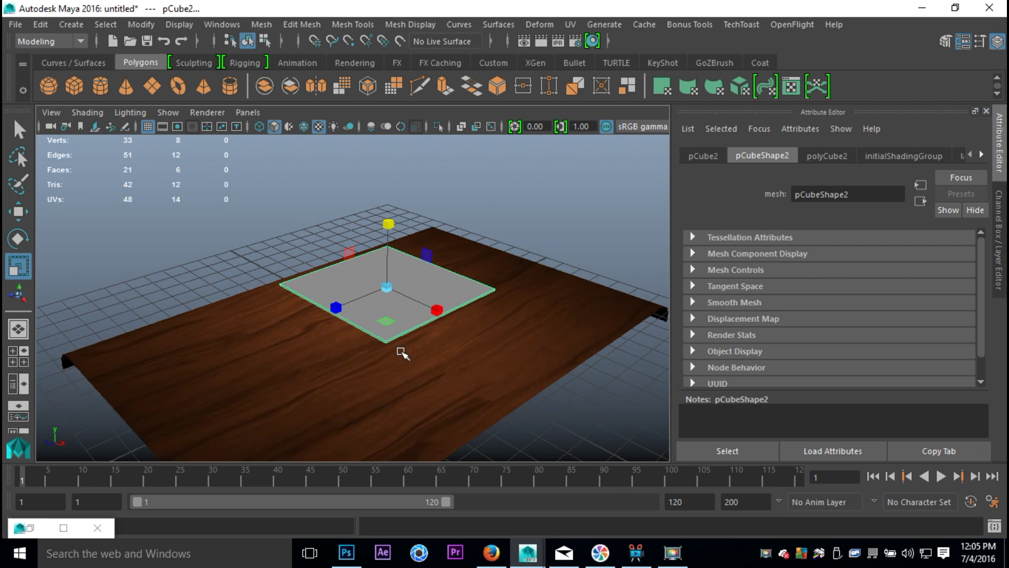
pyautogui.moveTo(440, 208); pyautogui.dragTo(452, 263)
pyautogui.scroll(-6, 458, 271)
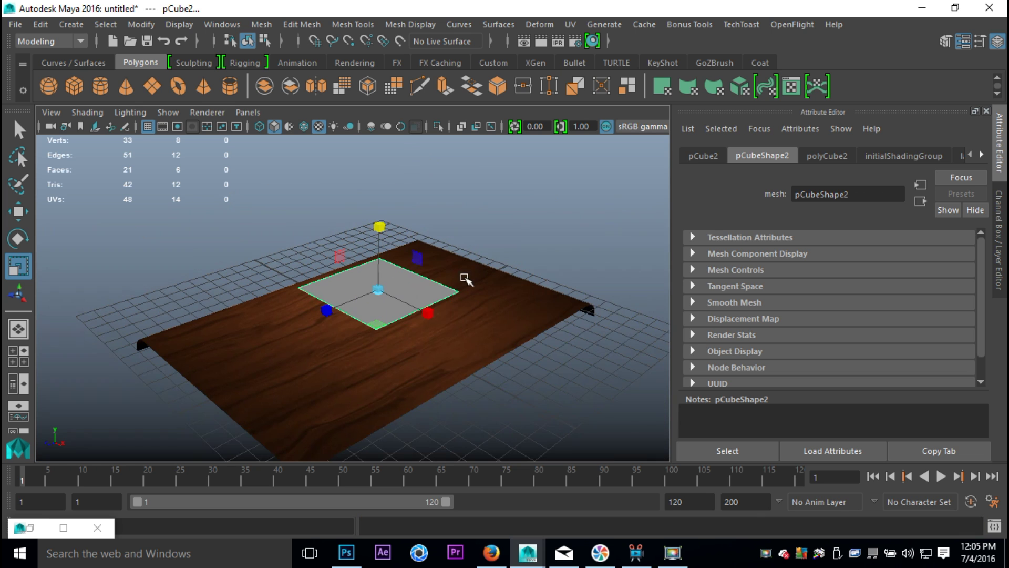
# Narrow the thin sheet along the X axis to the proportions of a rectangular page.
pyautogui.moveTo(429, 312)
pyautogui.mouseDown()
pyautogui.moveTo(415, 302)
pyautogui.moveTo(416, 327)
pyautogui.mouseUp()
pyautogui.keyDown('alt'); pyautogui.moveTo(420, 373); pyautogui.dragTo(462, 376); pyautogui.keyUp('alt')
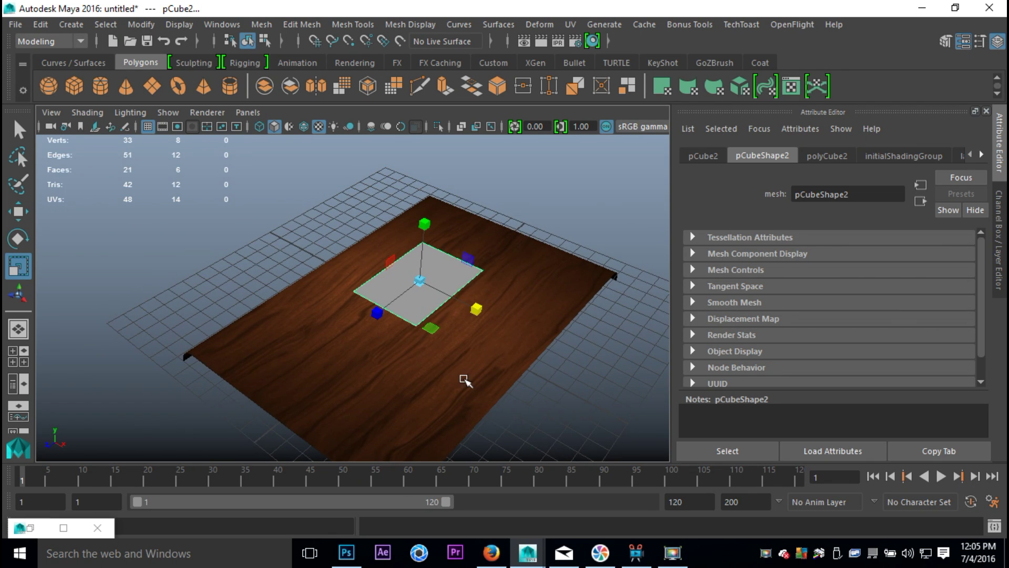
pyautogui.scroll(3, 437, 389)
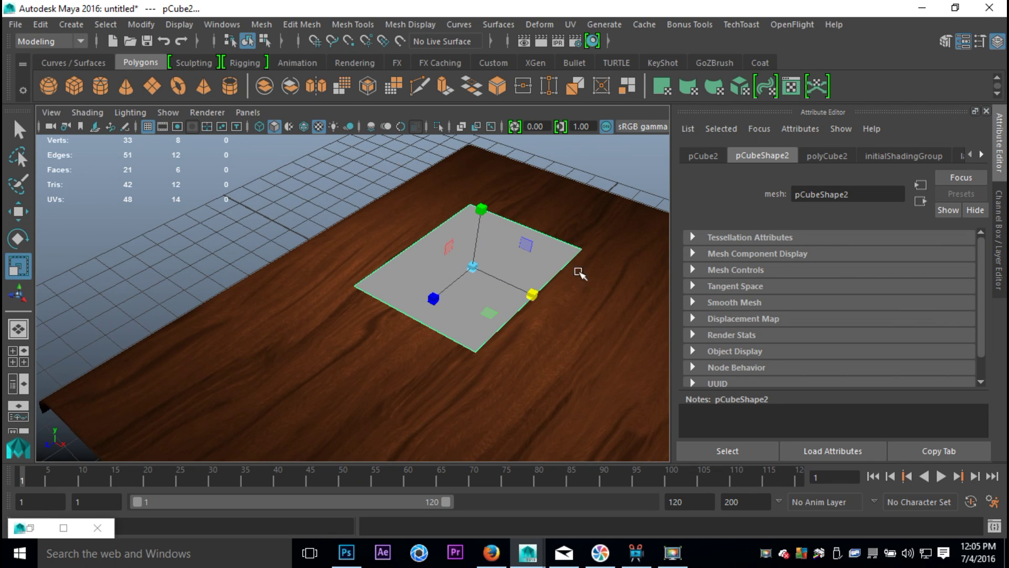
# Apply automatic UV mapping to the page sheet and clear the selection.
pyautogui.click(570, 25)
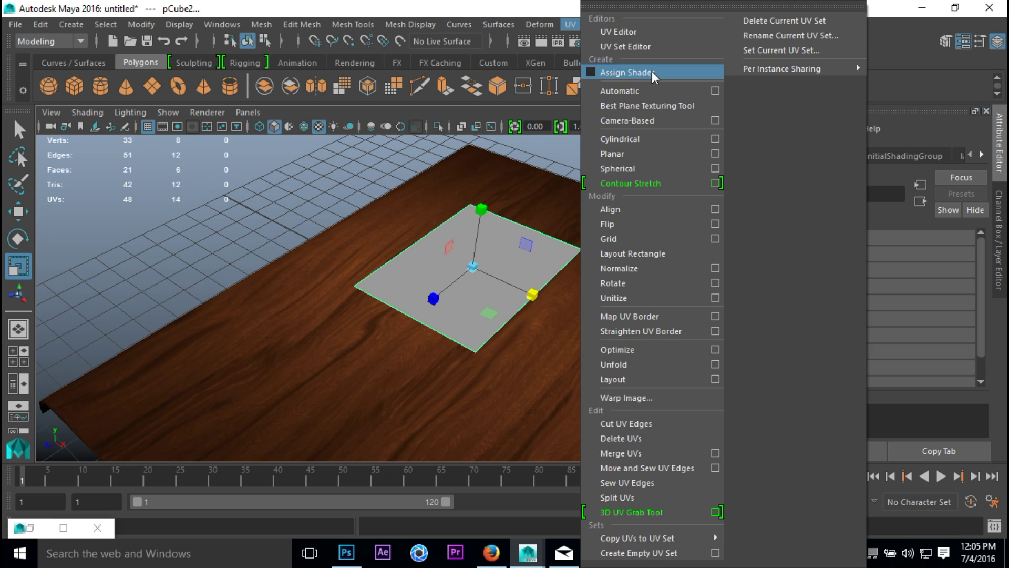
pyautogui.click(645, 92)
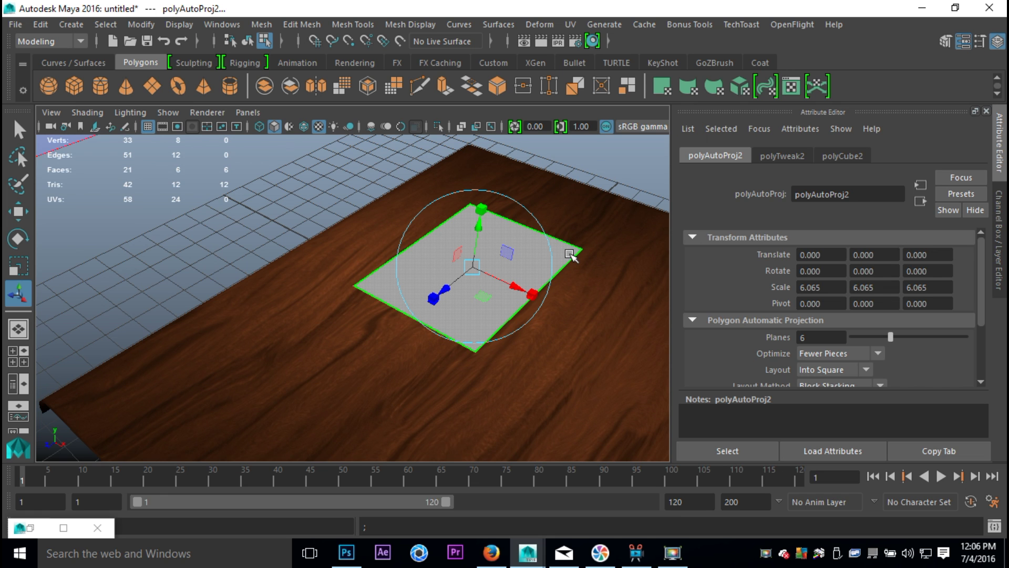
pyautogui.keyDown('alt'); pyautogui.moveTo(316, 333); pyautogui.dragTo(326, 389); pyautogui.keyUp('alt')
pyautogui.click(601, 190)
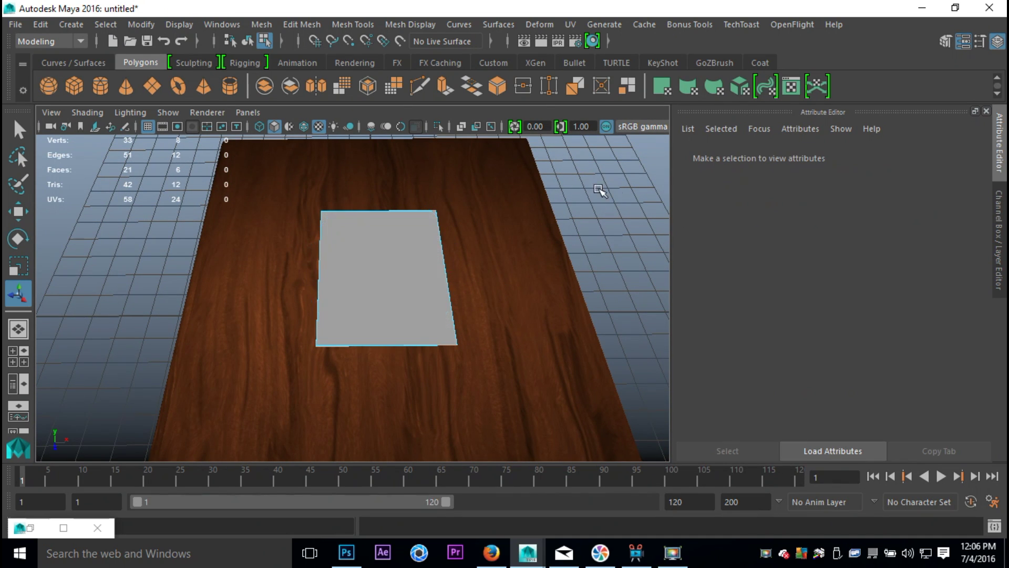
# Assign a new Lambert material to the top face of the page sheet.
pyautogui.click(366, 259)
pyautogui.moveTo(365, 258); pyautogui.dragTo(386, 505, button='right')
pyautogui.moveTo(386, 233); pyautogui.dragTo(283, 234)
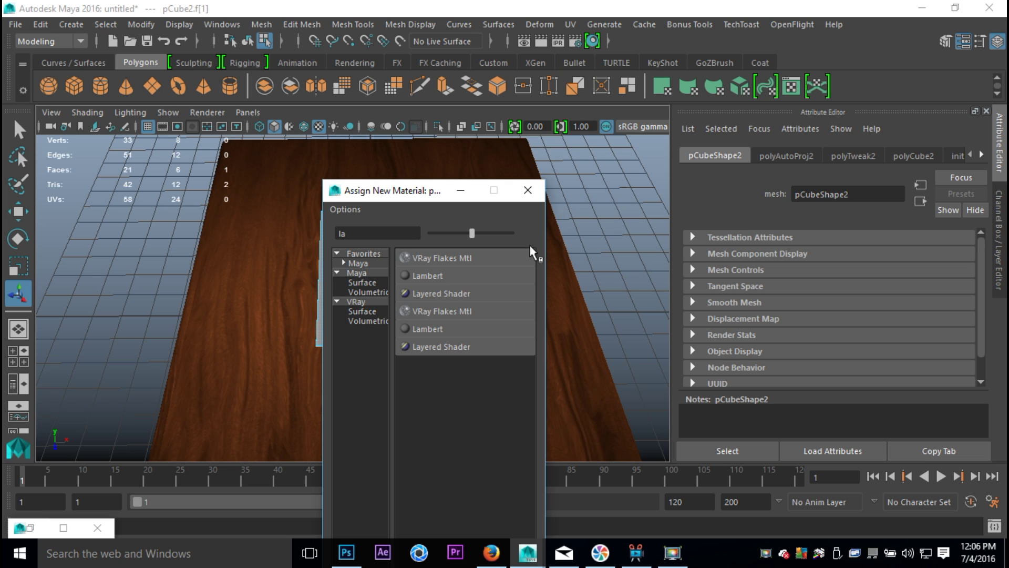
pyautogui.click(432, 279)
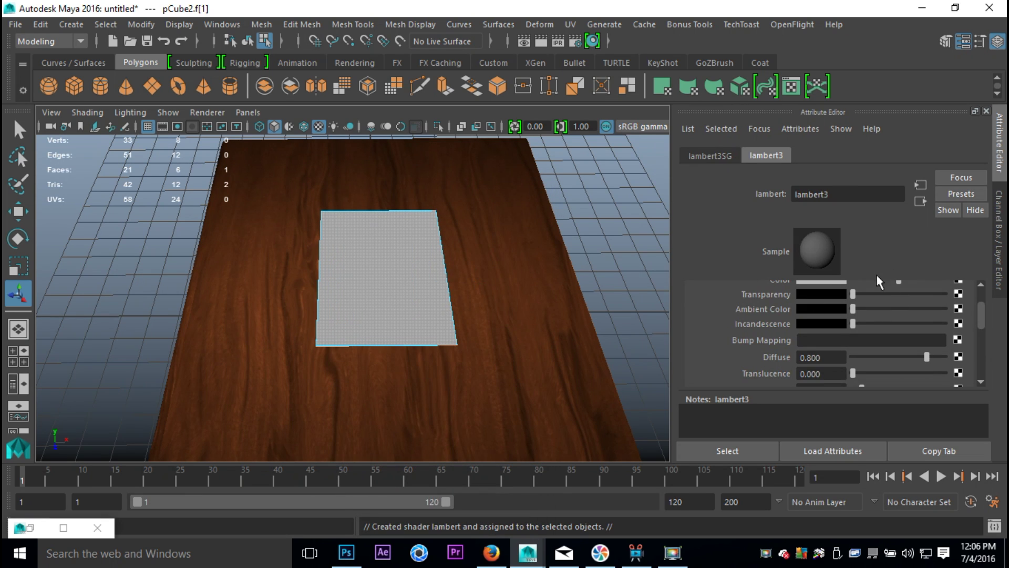
# Connect a file texture to the Color of the page's new Lambert material and load Page.jpg from the Desktop.
pyautogui.scroll(2, 885, 300)
pyautogui.click(959, 325)
pyautogui.click(441, 257)
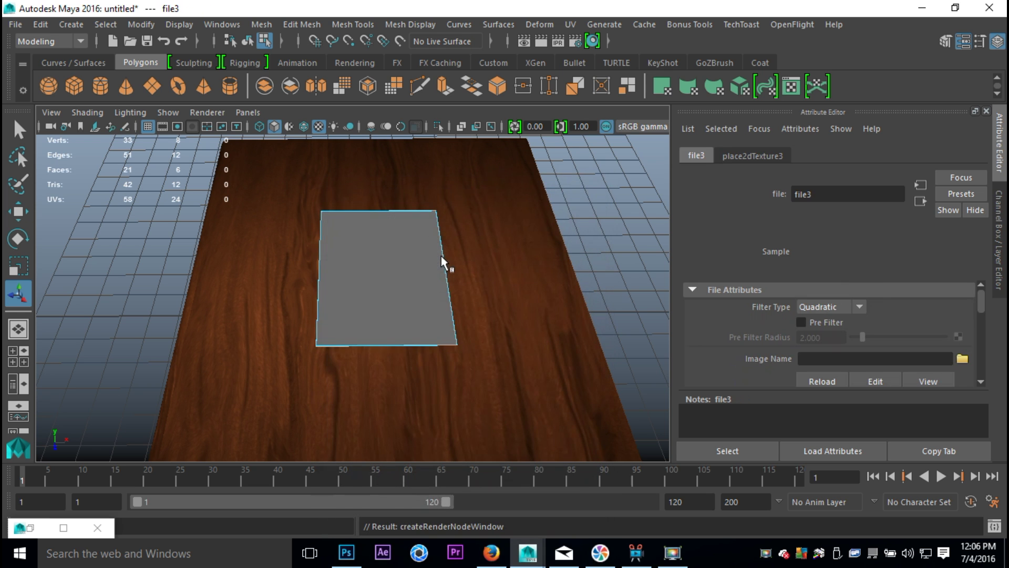
pyautogui.click(961, 358)
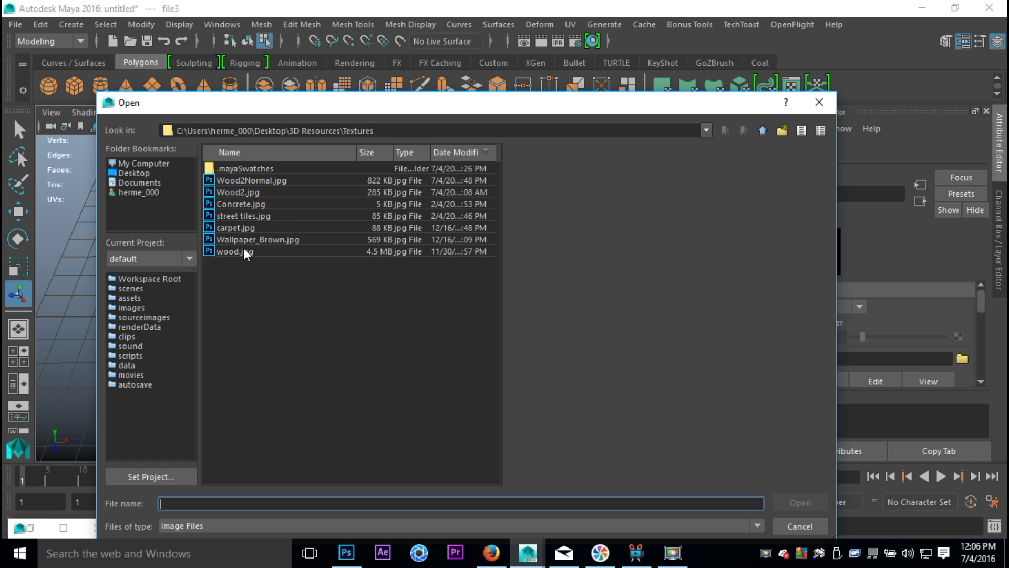
pyautogui.click(137, 174)
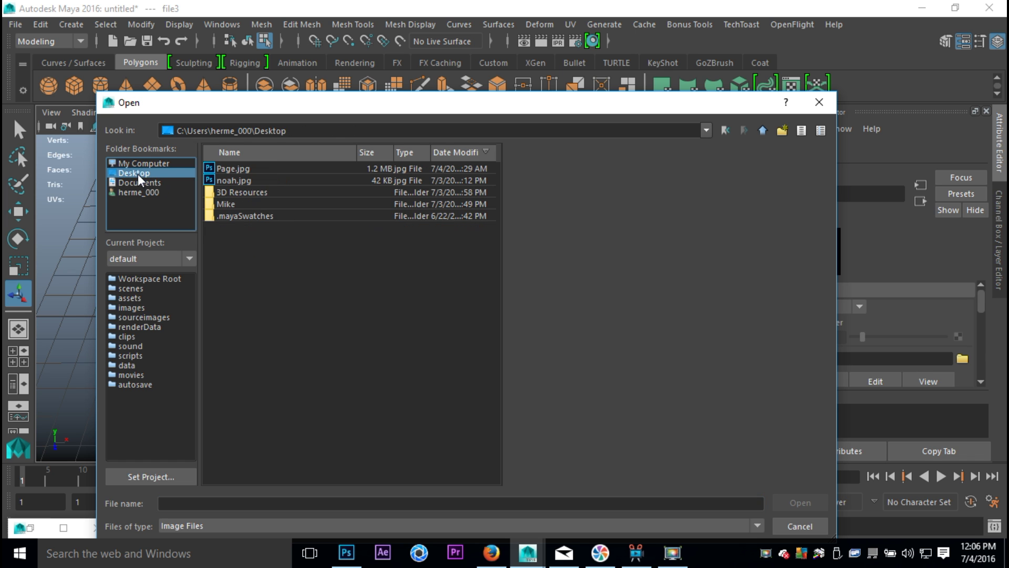
pyautogui.click(235, 169)
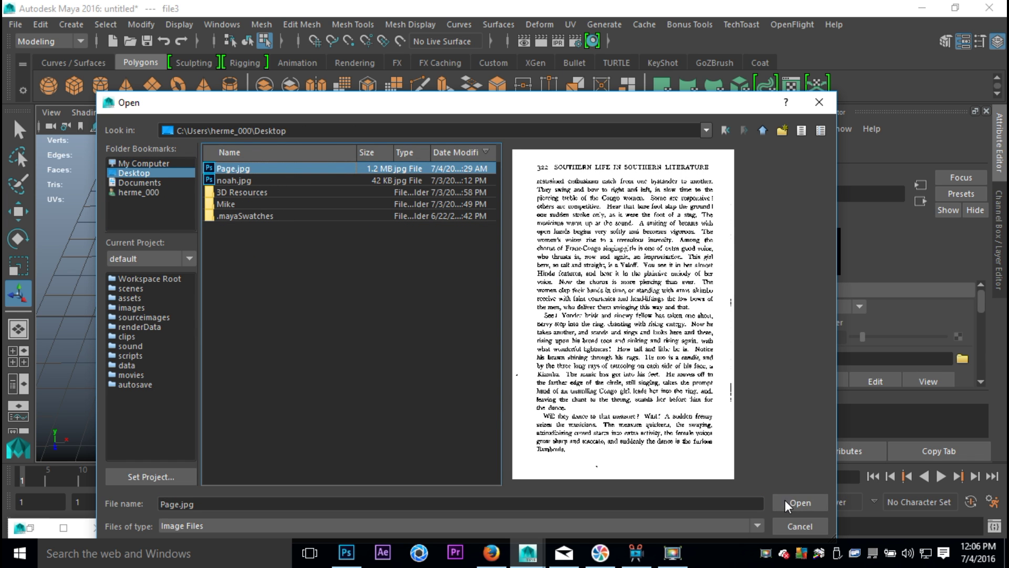
pyautogui.click(799, 500)
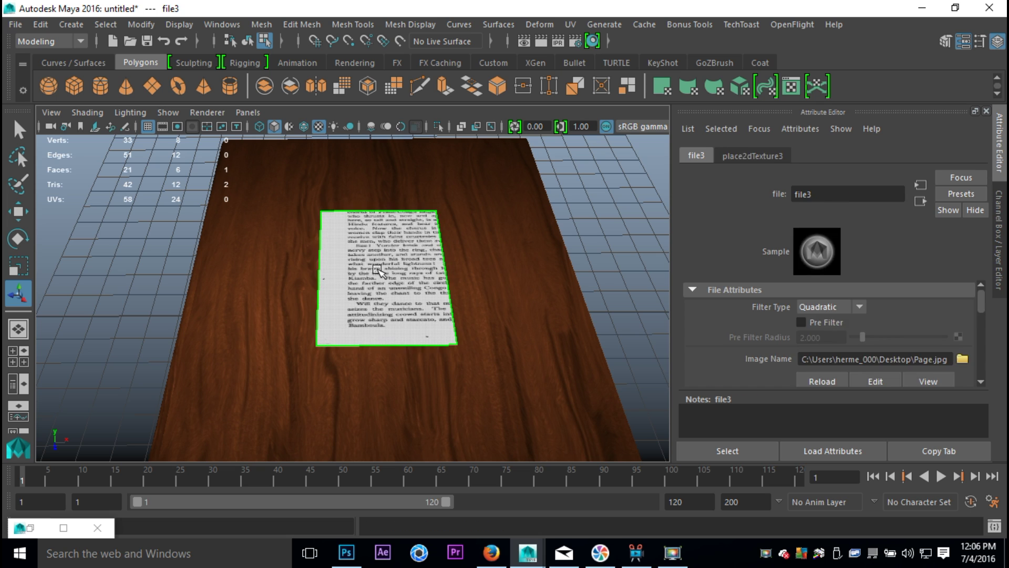
# Apply a planar UV projection to the page's top face and replace it with automatic UV mapping.
pyautogui.click(377, 270)
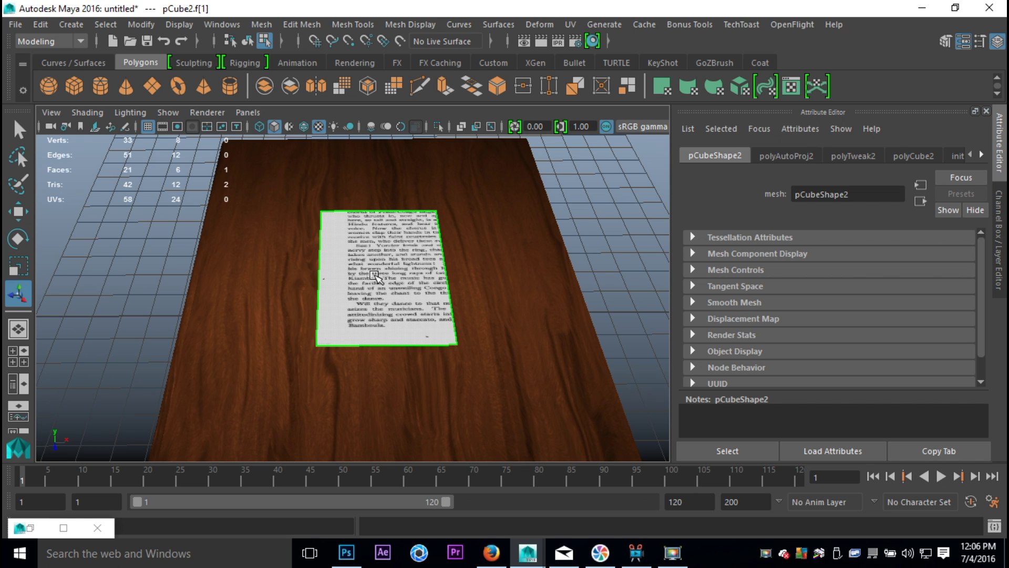
pyautogui.click(568, 26)
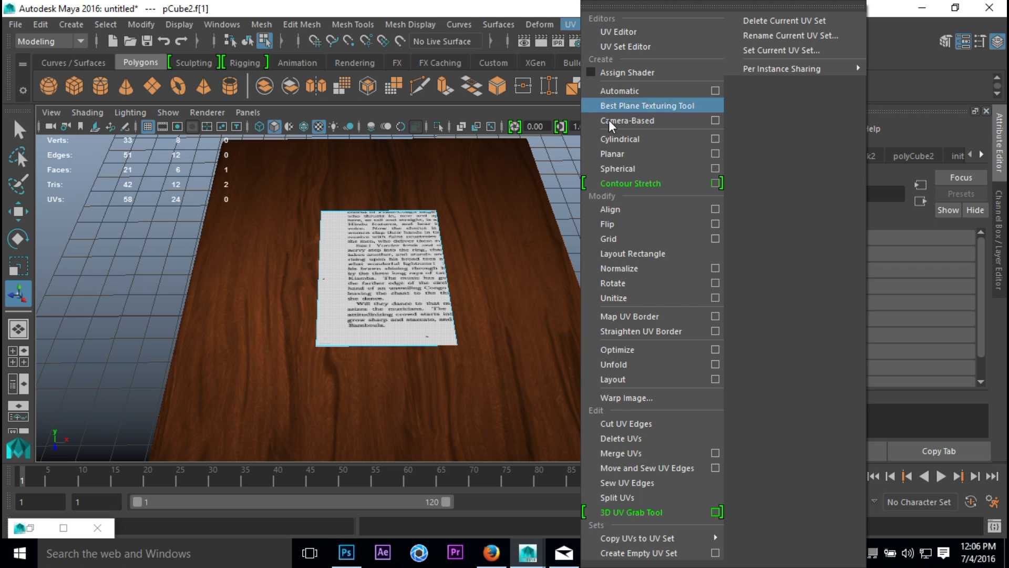
pyautogui.click(626, 156)
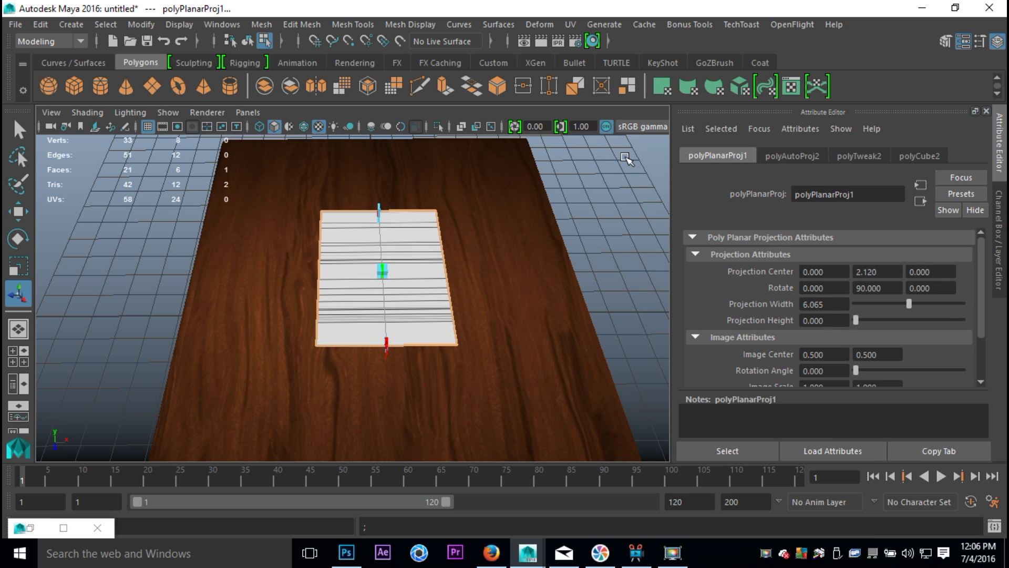
pyautogui.click(568, 24)
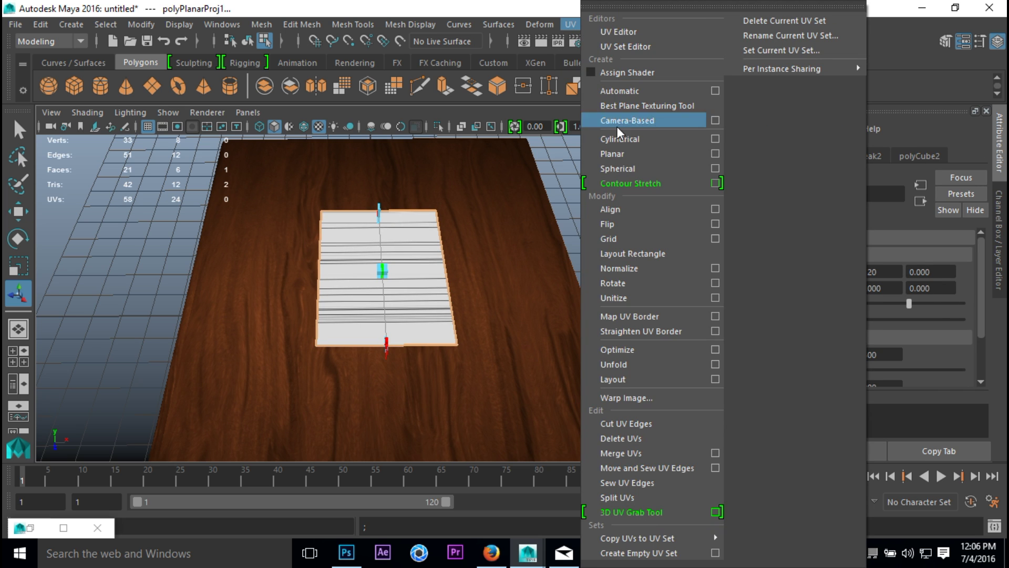
pyautogui.click(625, 91)
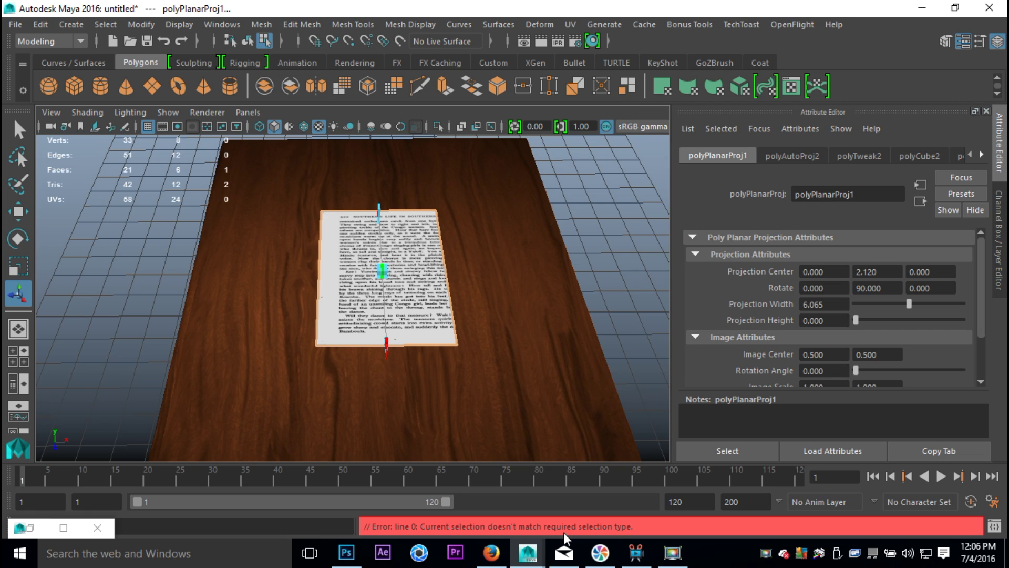
# Open the UV Editor for the page sheet and select the top face's UV area over the page image.
pyautogui.click(419, 250)
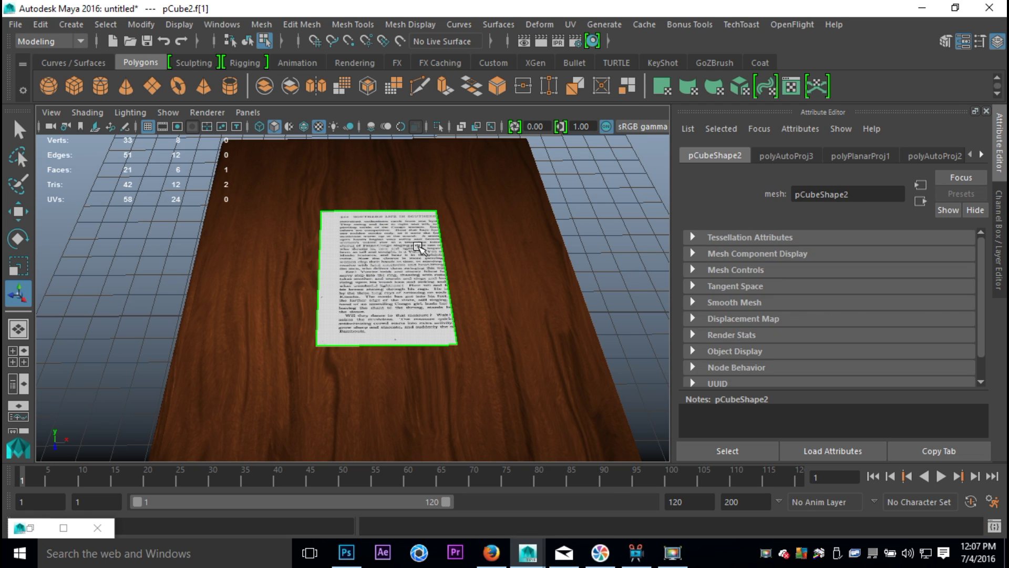
pyautogui.click(569, 24)
pyautogui.click(630, 34)
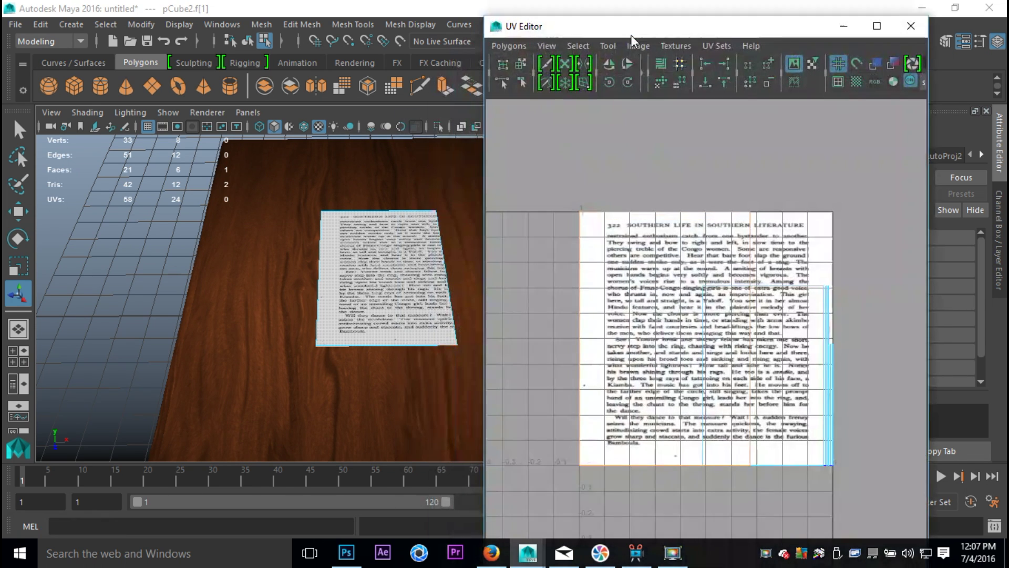
pyautogui.moveTo(738, 339); pyautogui.dragTo(699, 327, button='right')
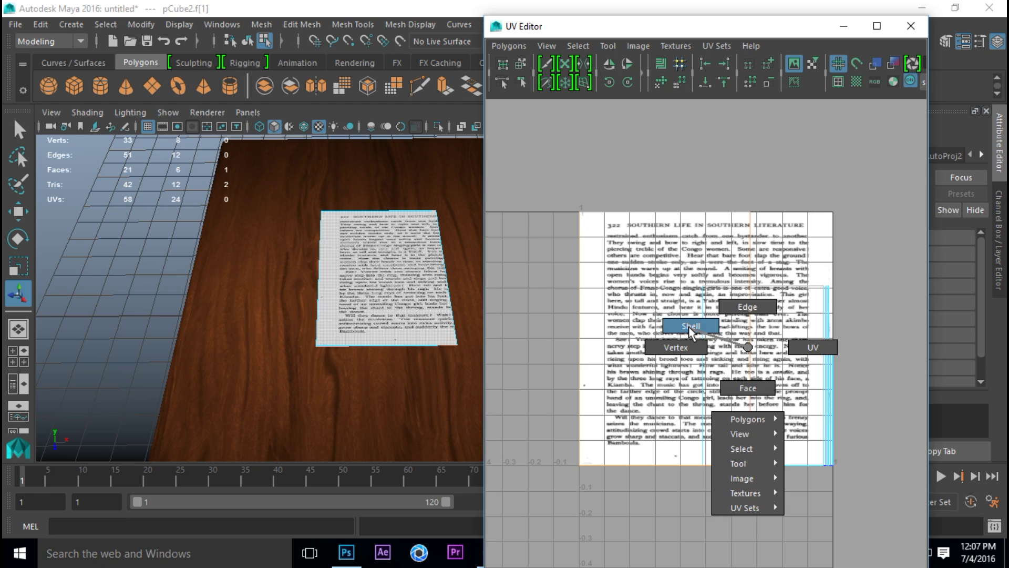
pyautogui.click(737, 352)
pyautogui.click(677, 322)
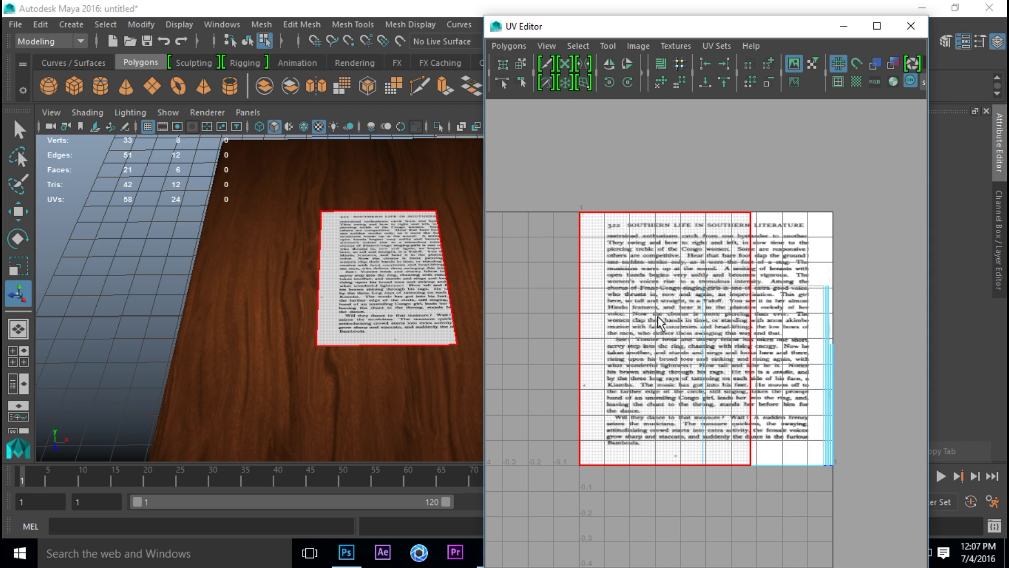
pyautogui.click(637, 289)
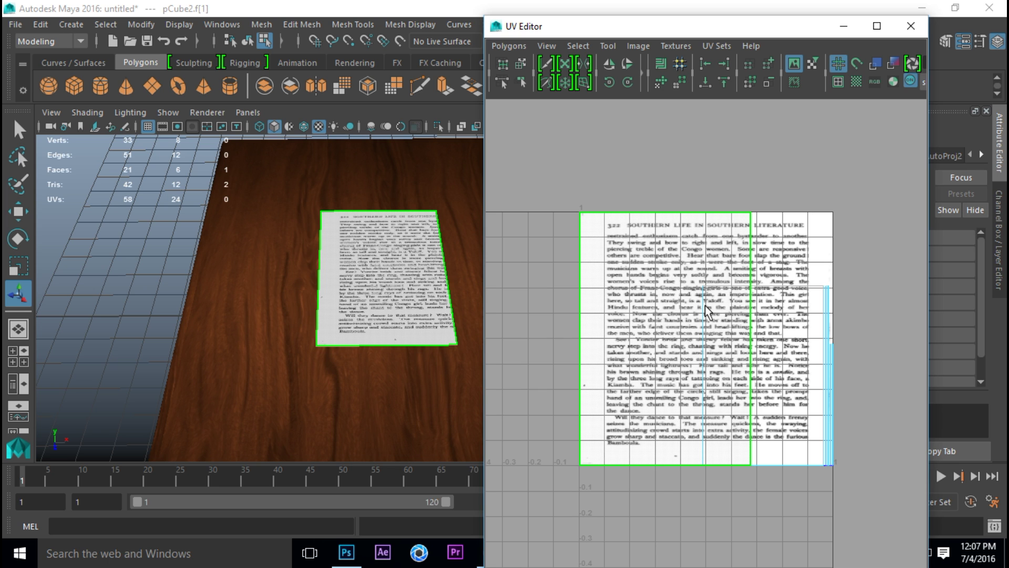
pyautogui.moveTo(752, 245); pyautogui.dragTo(689, 246, button='right')
pyautogui.moveTo(763, 321); pyautogui.dragTo(784, 524)
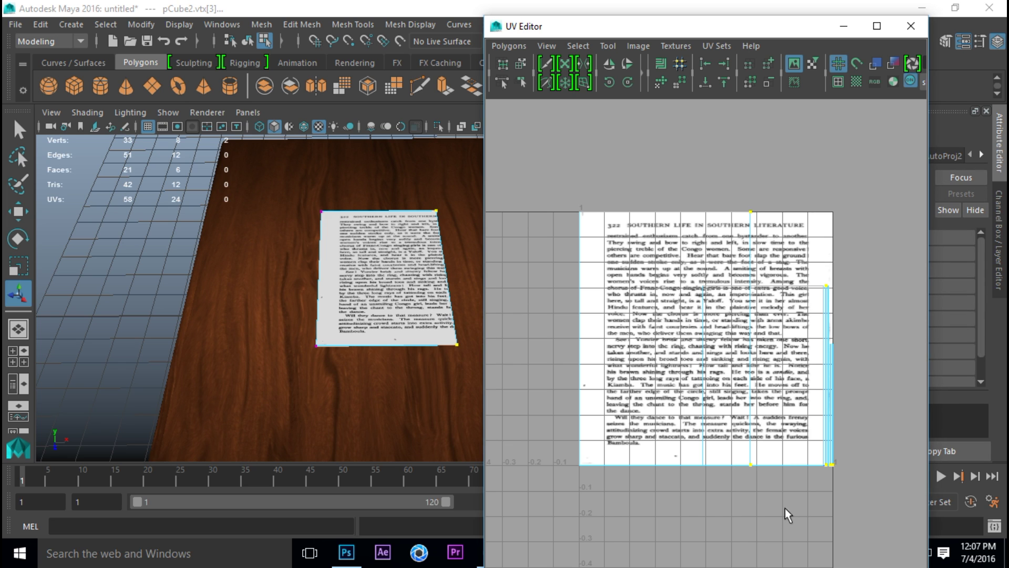
pyautogui.moveTo(642, 248); pyautogui.dragTo(623, 229, button='right')
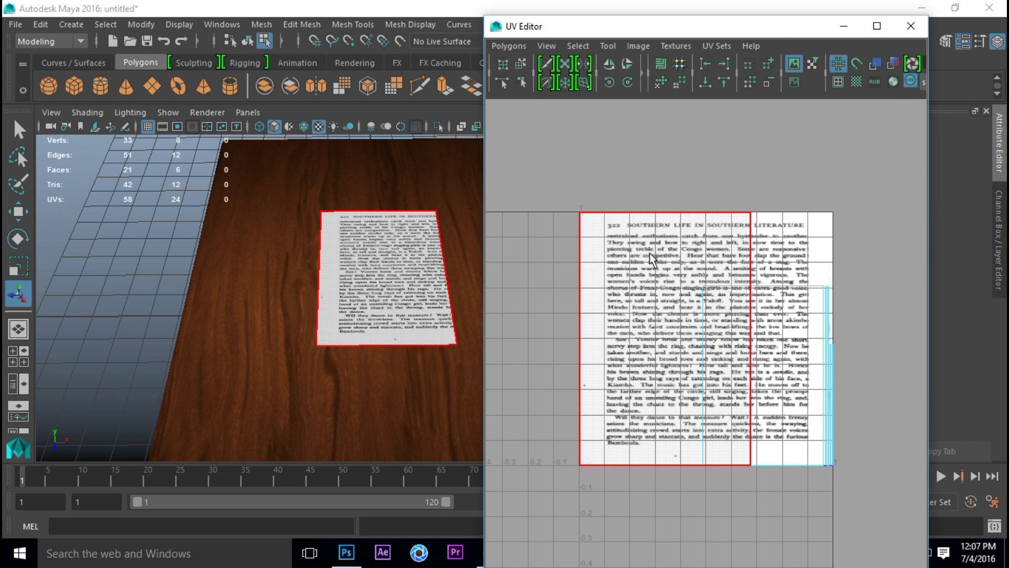
pyautogui.click(657, 257)
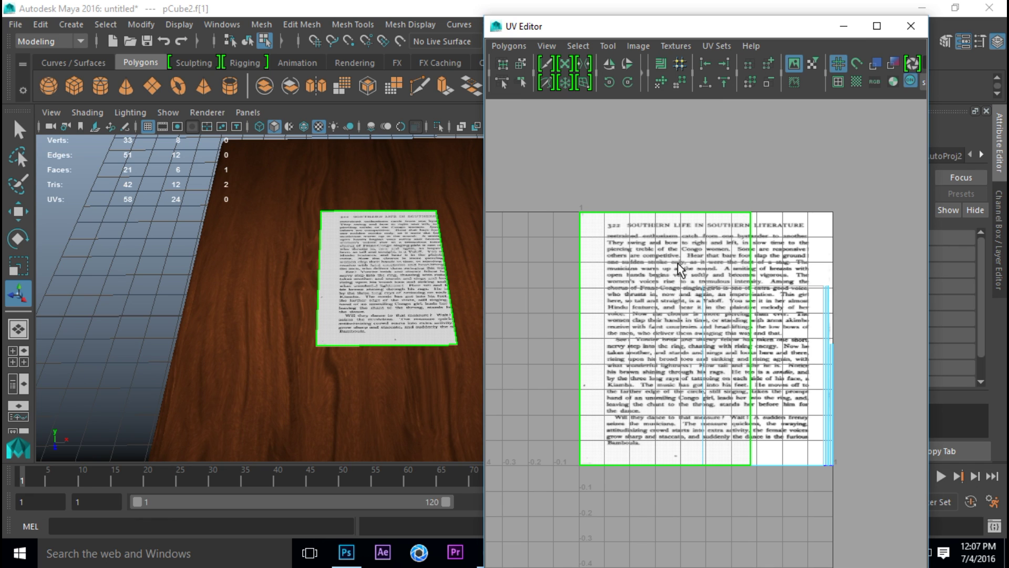
# Widen the top face's UVs horizontally and shift them to span the full width of the page image.
pyautogui.press('r')
pyautogui.moveTo(747, 341); pyautogui.dragTo(777, 342)
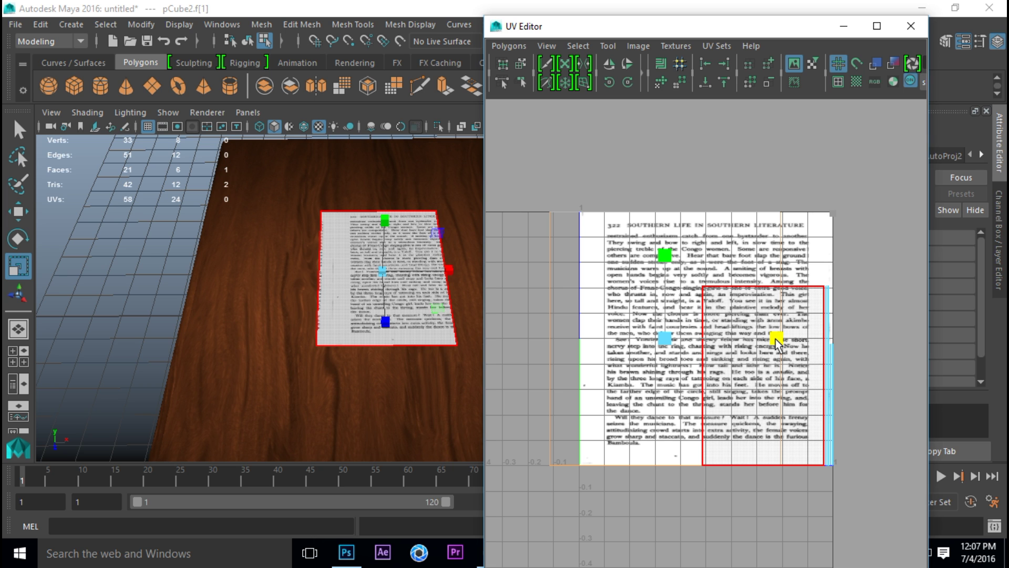
pyautogui.press('w')
pyautogui.moveTo(752, 344); pyautogui.dragTo(792, 348)
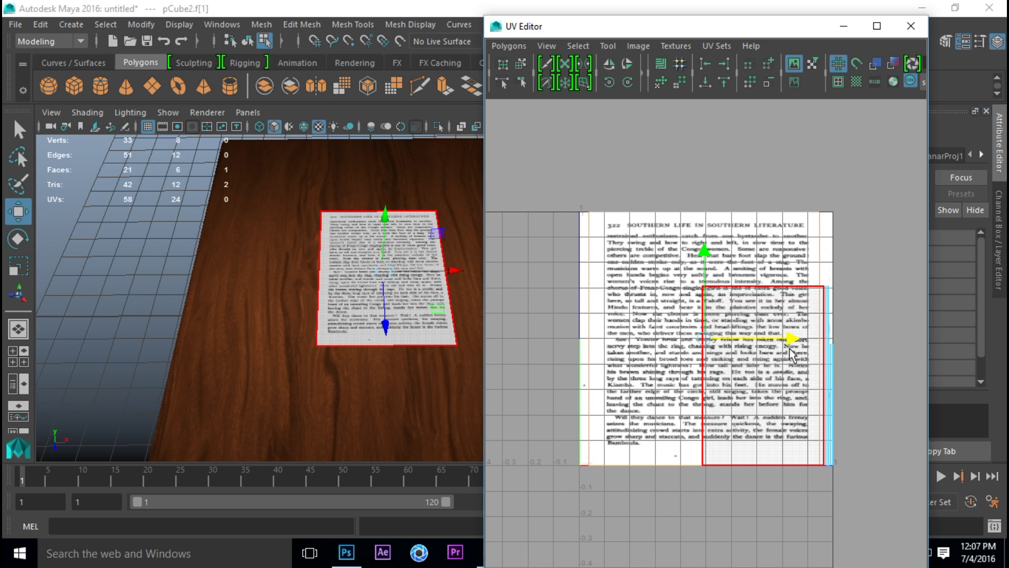
pyautogui.press('r')
pyautogui.moveTo(791, 344); pyautogui.dragTo(798, 344)
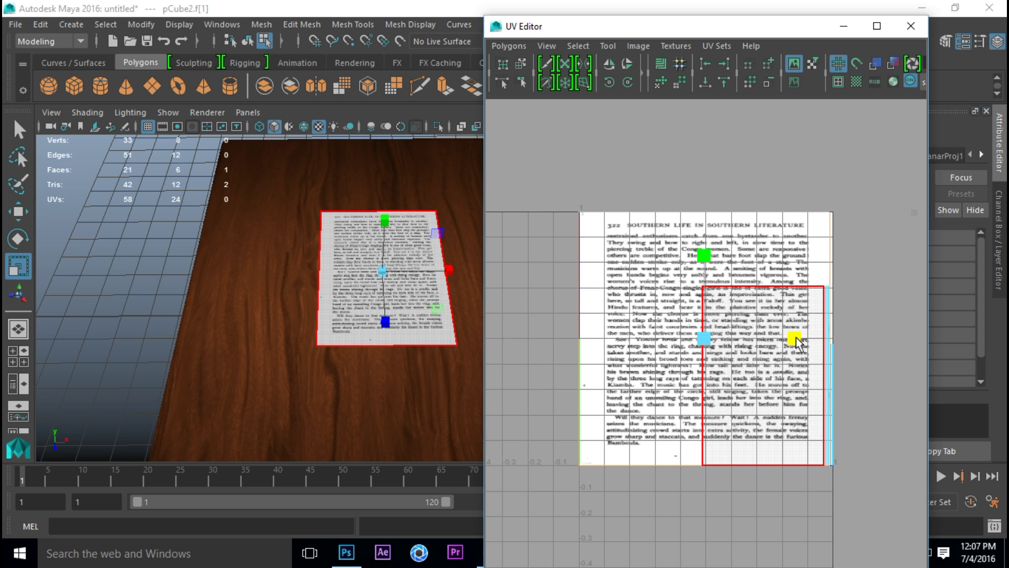
# Stretch the top face's UVs vertically, scale them uniformly to sit just inside the page image's borders, and close the UV Editor.
pyautogui.moveTo(708, 261); pyautogui.dragTo(710, 253)
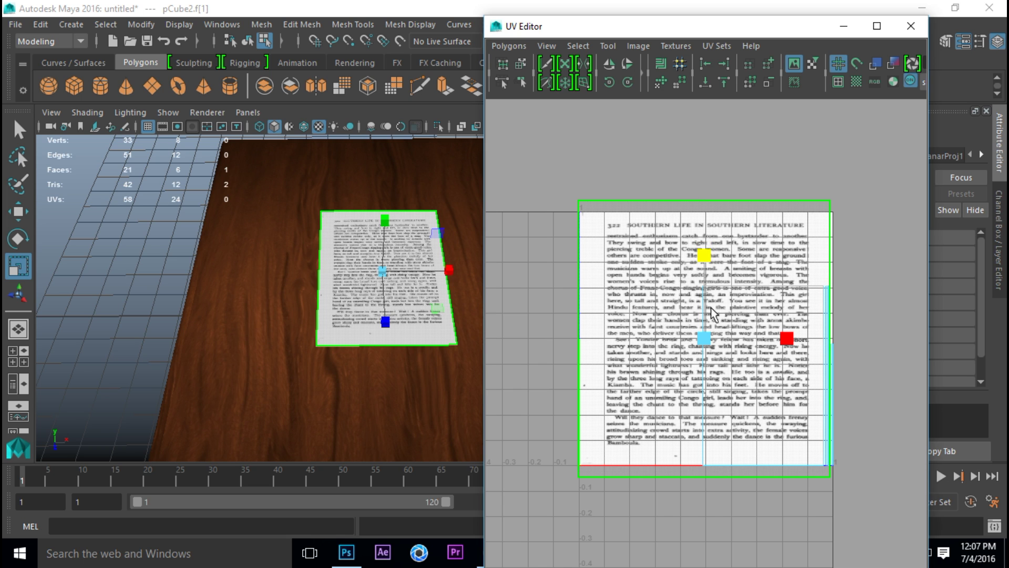
pyautogui.moveTo(707, 339); pyautogui.dragTo(699, 338)
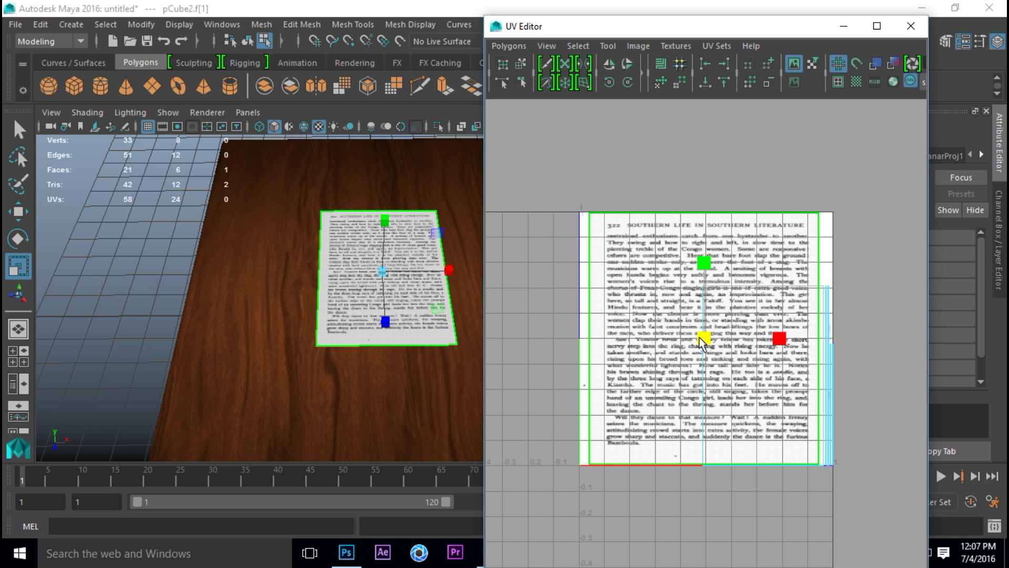
pyautogui.press('w')
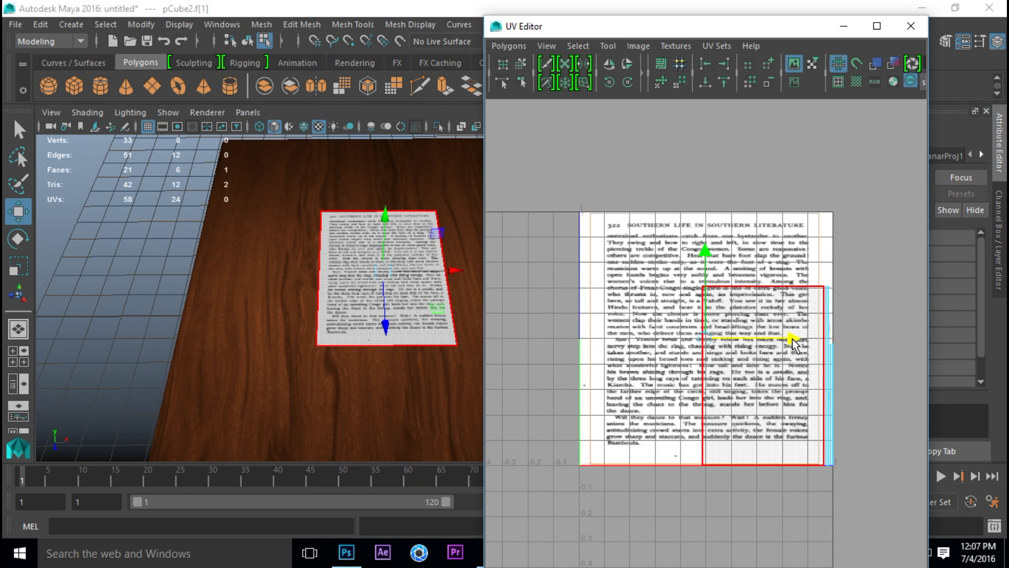
pyautogui.click(836, 205)
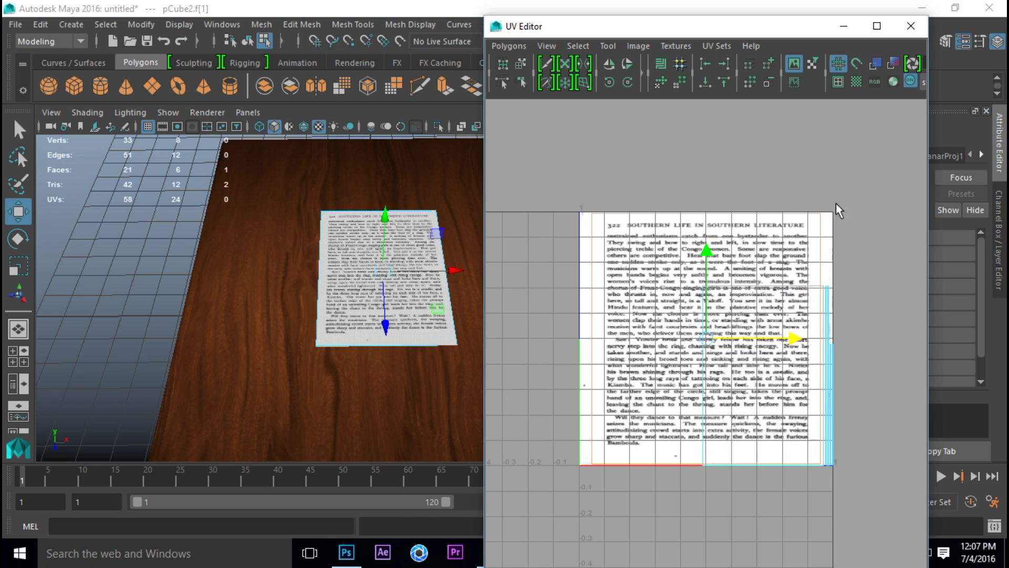
pyautogui.click(912, 29)
# Assign a new Lambert material to the page sheet's underside face and set its color to white.
pyautogui.click(600, 206)
pyautogui.keyDown('alt'); pyautogui.moveTo(504, 243); pyautogui.dragTo(380, 346); pyautogui.keyUp('alt')
pyautogui.click(367, 275)
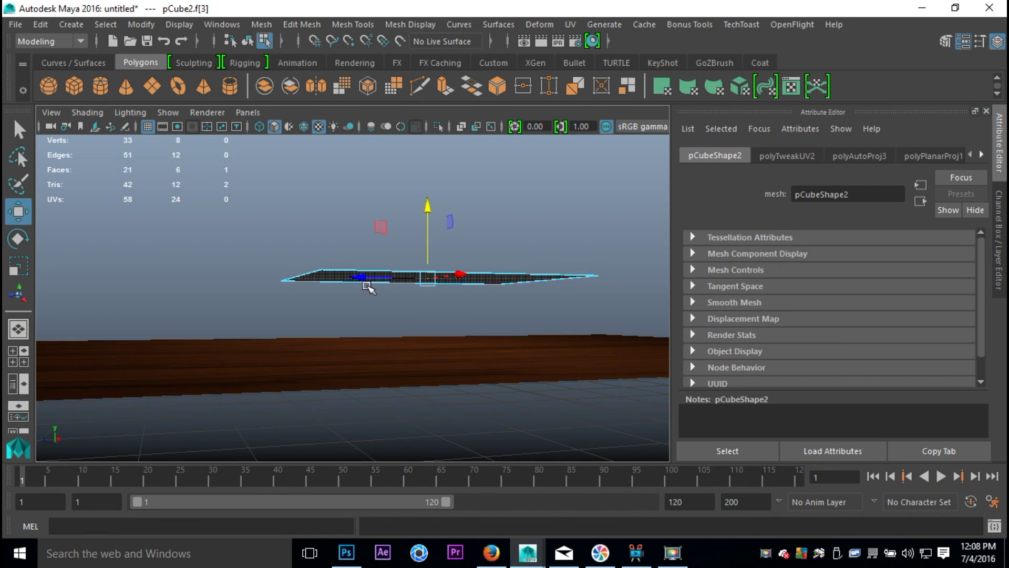
pyautogui.moveTo(338, 270); pyautogui.dragTo(328, 182, button='right')
pyautogui.moveTo(331, 278); pyautogui.dragTo(334, 505, button='right')
pyautogui.click(422, 275)
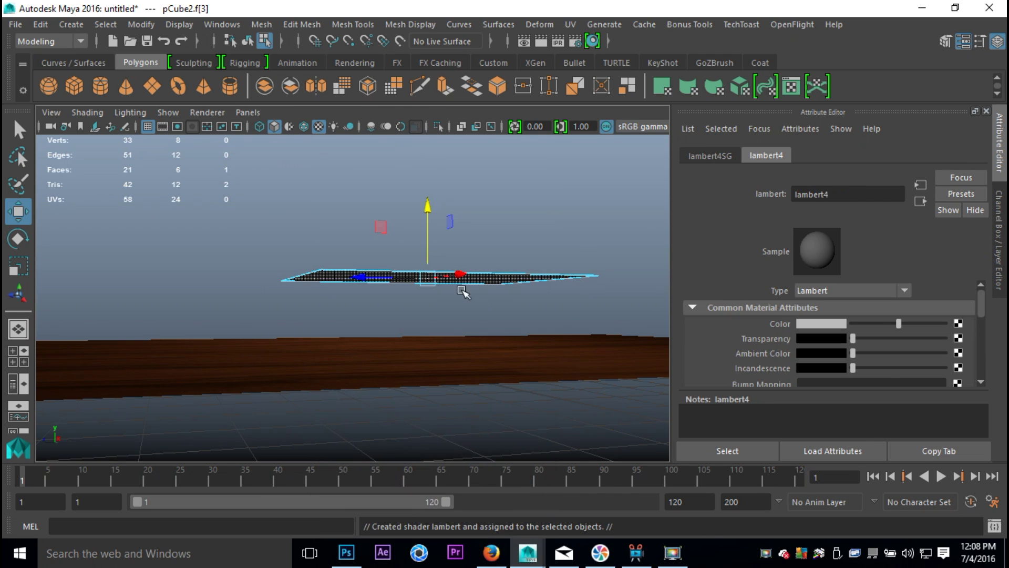
pyautogui.click(809, 322)
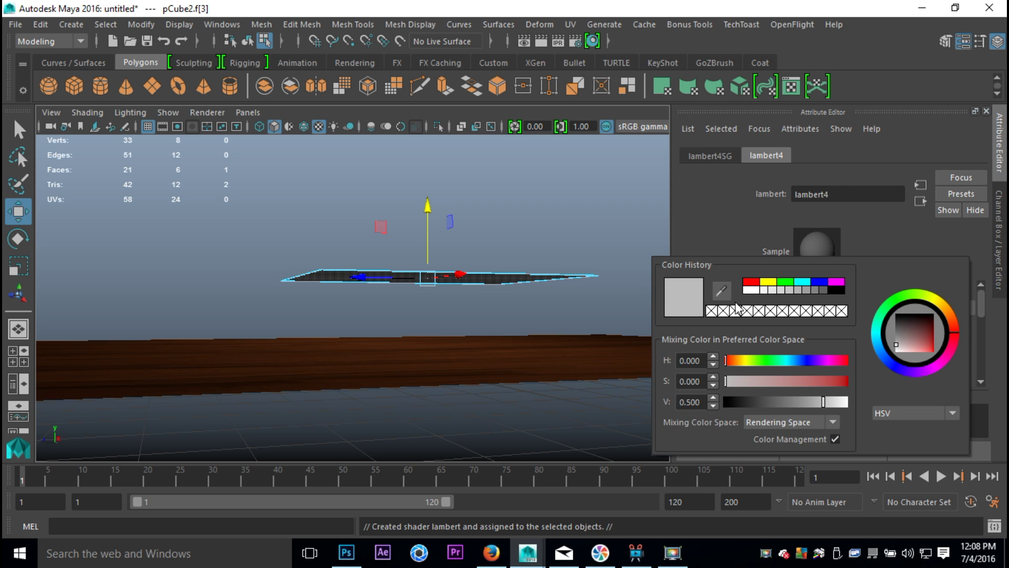
pyautogui.click(747, 289)
pyautogui.click(582, 218)
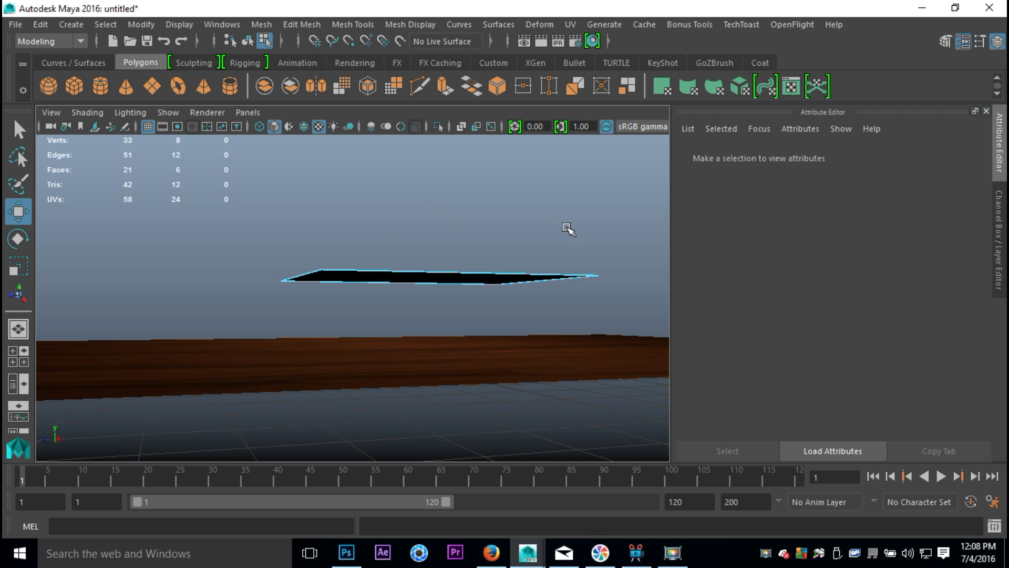
# Select the page sheet as an object and set the Insert Edge Loop Tool to Multiple edge loops with 10 loops.
pyautogui.scroll(-4, 559, 243)
pyautogui.keyDown('alt'); pyautogui.moveTo(485, 237); pyautogui.dragTo(377, 256); pyautogui.keyUp('alt')
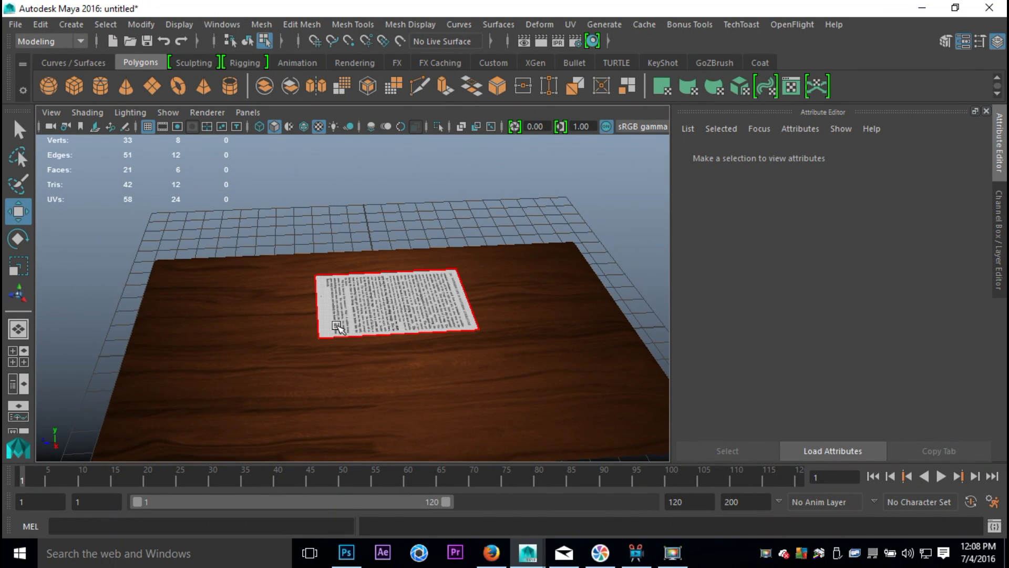
pyautogui.moveTo(345, 318); pyautogui.dragTo(419, 118, button='right')
pyautogui.click(387, 315)
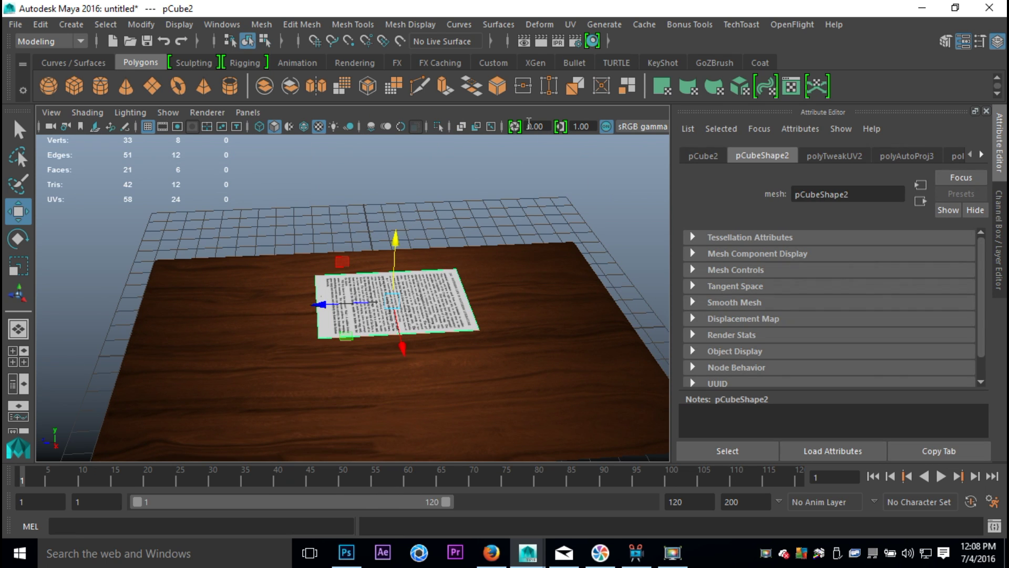
pyautogui.click(302, 25)
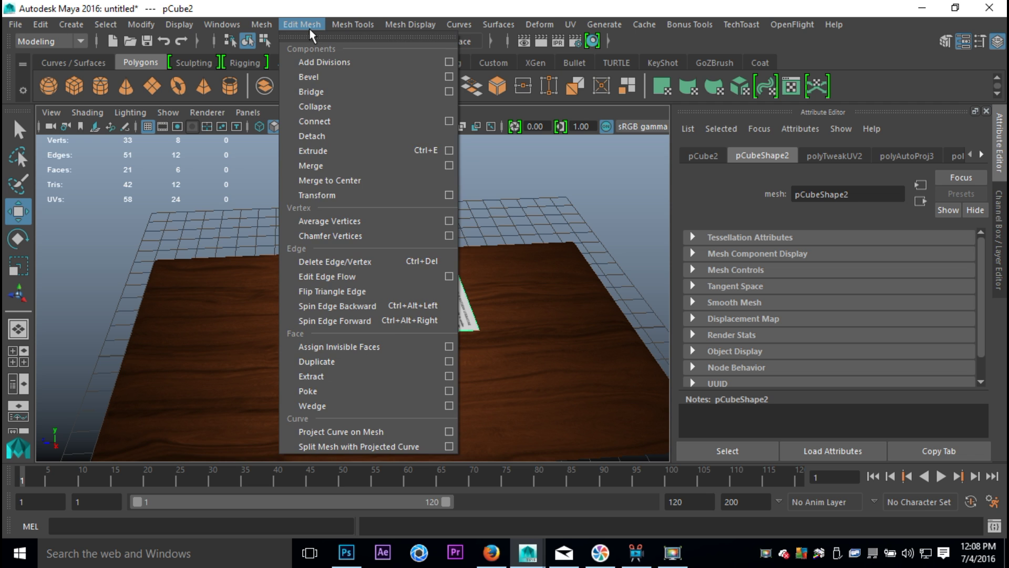
pyautogui.click(352, 24)
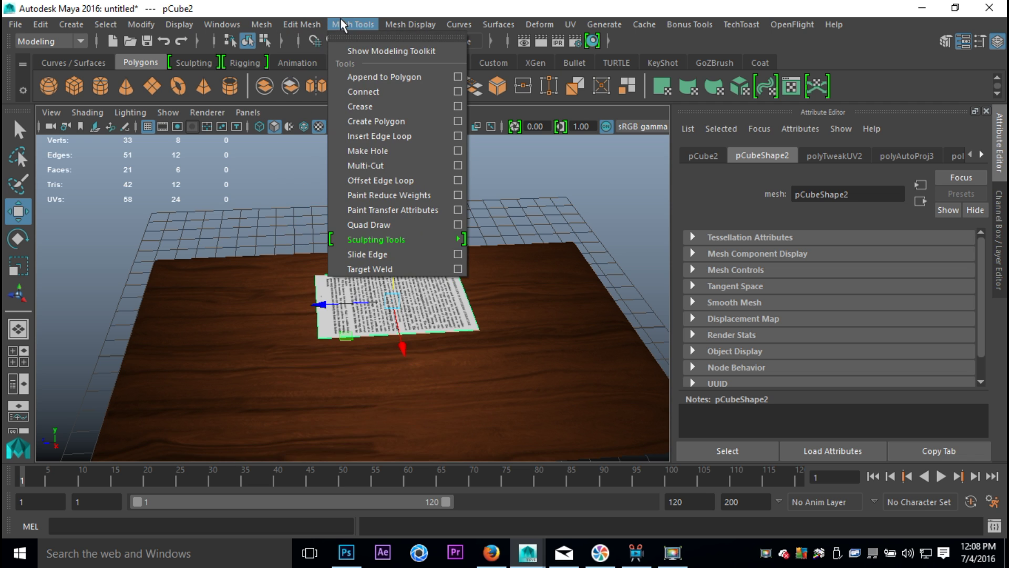
pyautogui.click(457, 136)
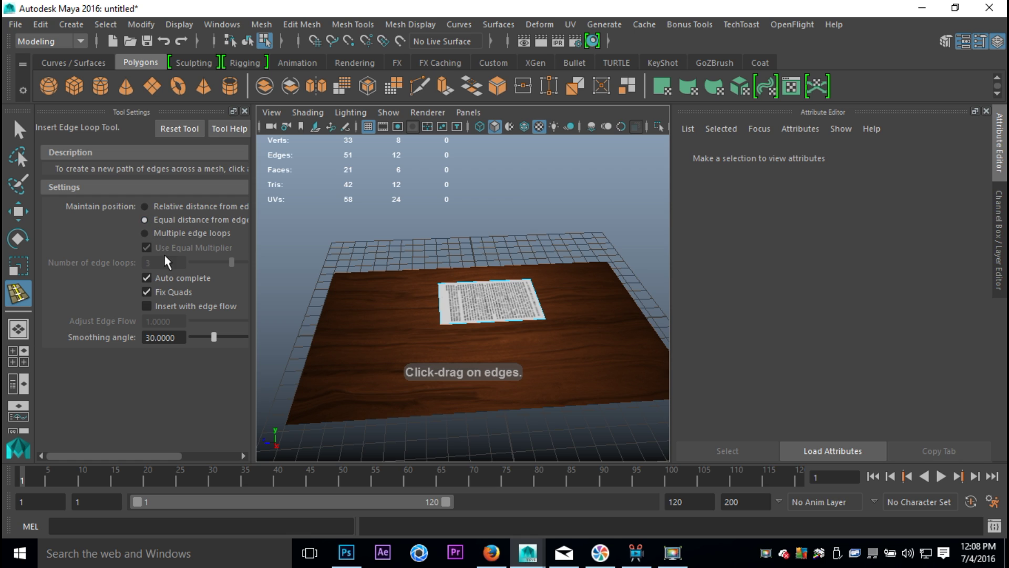
pyautogui.click(146, 232)
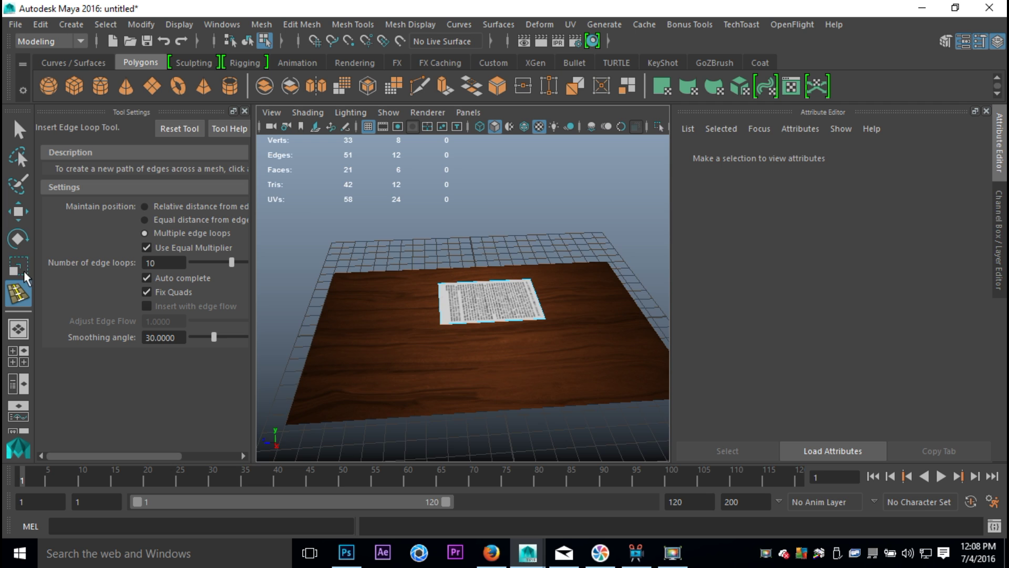
# Insert 10 edge loops across the page sheet's long edges and 8 across its short edges, and close the tool settings.
pyautogui.scroll(5, 442, 342)
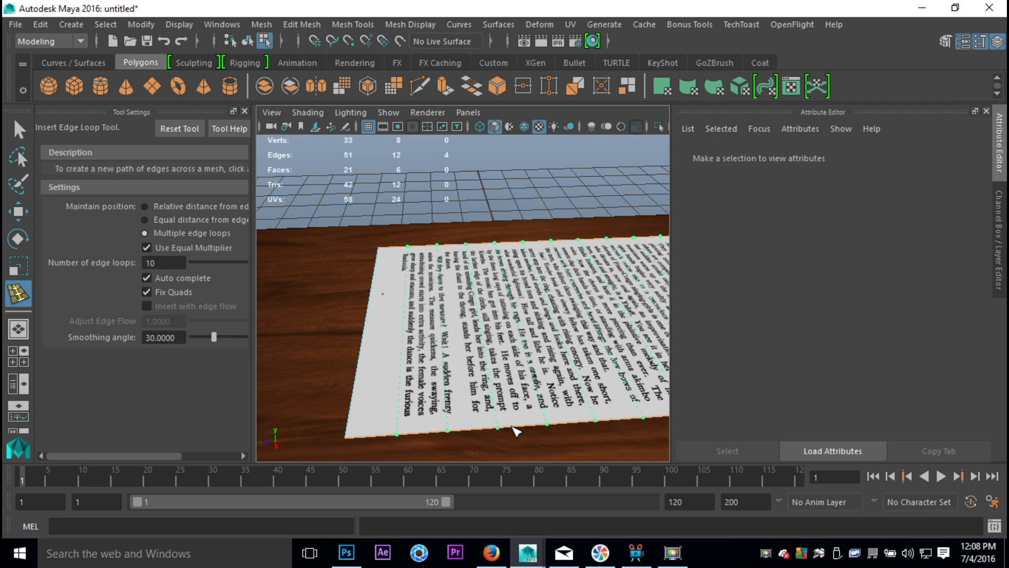
pyautogui.click(514, 427)
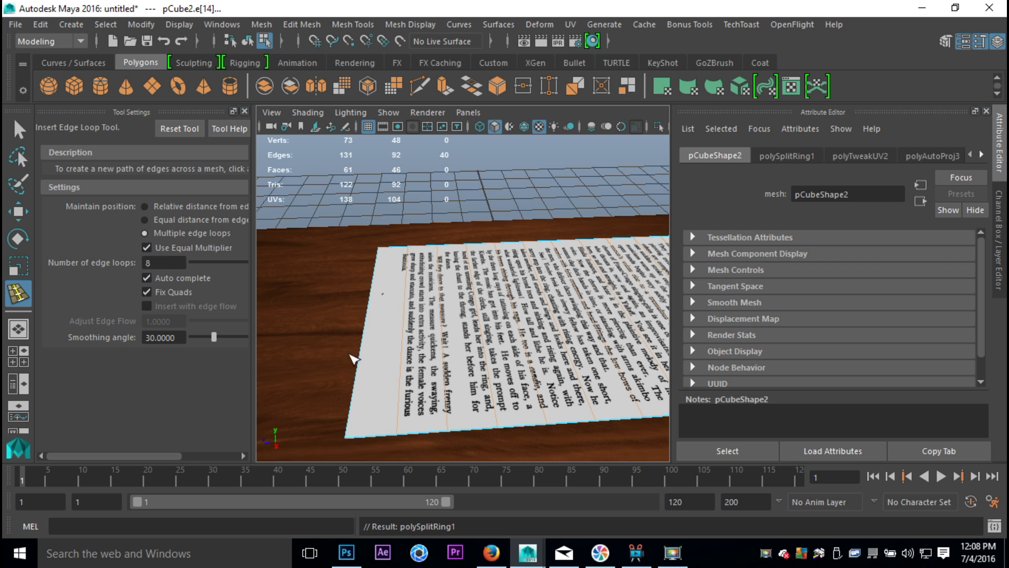
pyautogui.click(366, 351)
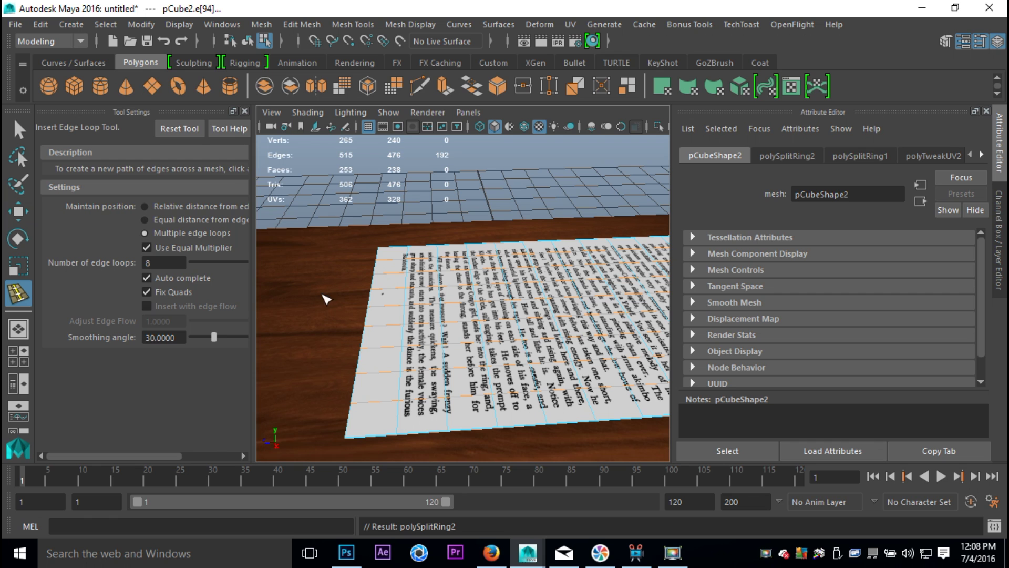
pyautogui.click(245, 112)
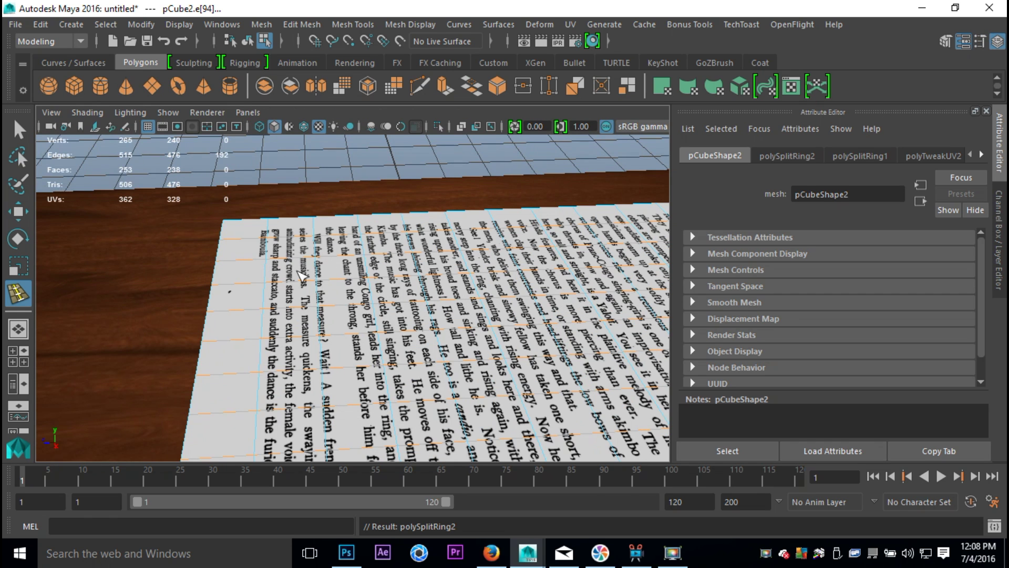
# Examine the page's subdivisions in wireframe display, and restore the shaded view with textures.
pyautogui.press('q')
pyautogui.scroll(-6, 303, 275)
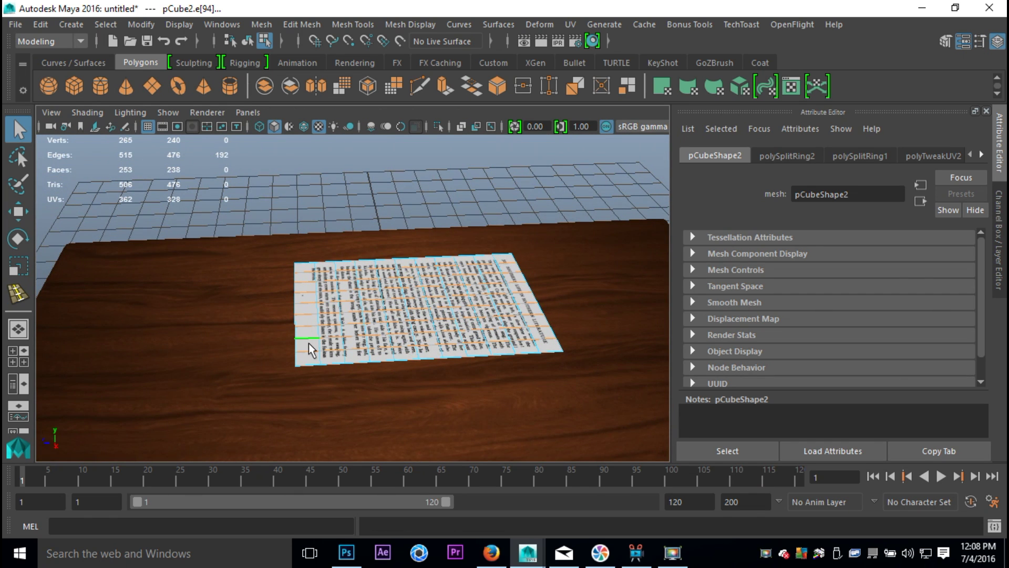
pyautogui.press('4')
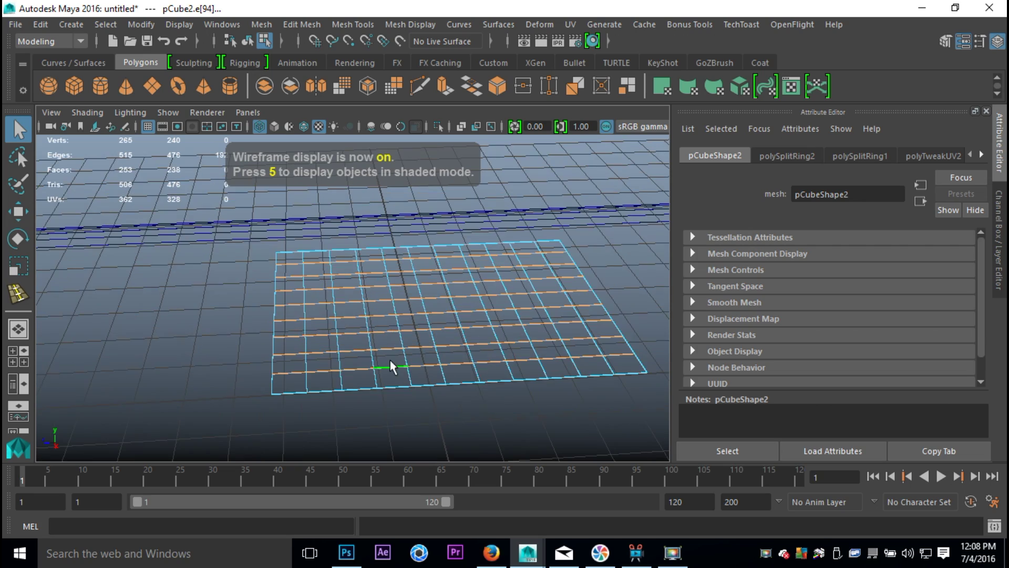
pyautogui.keyDown('alt'); pyautogui.moveTo(401, 349); pyautogui.dragTo(442, 344); pyautogui.keyUp('alt')
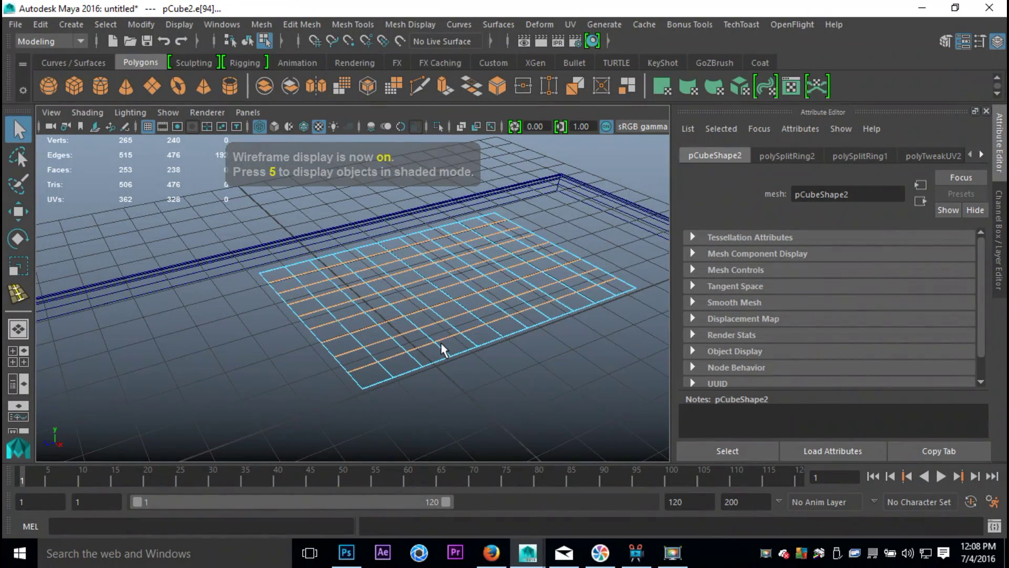
pyautogui.press('5')
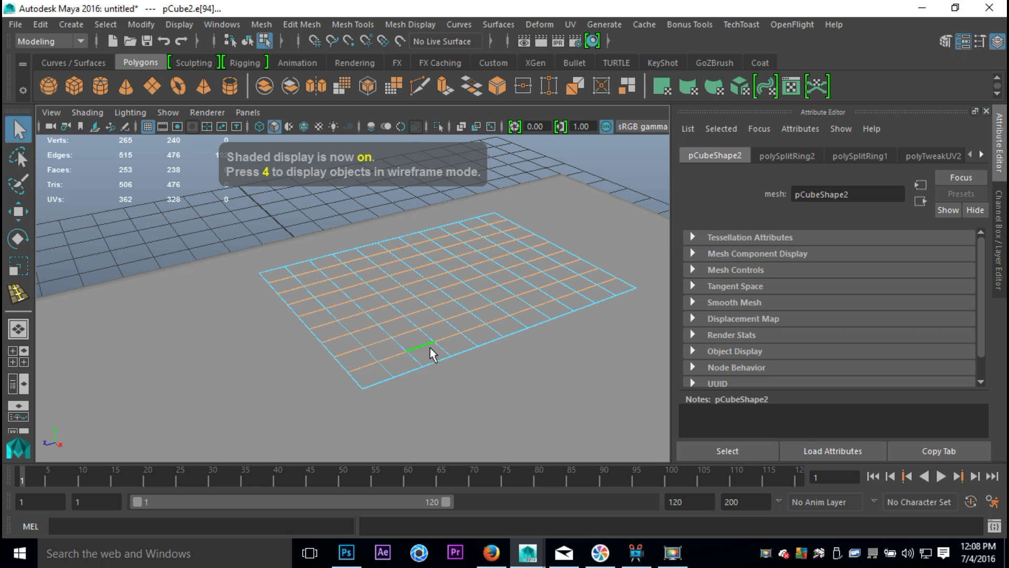
pyautogui.click(319, 126)
pyautogui.keyDown('alt'); pyautogui.moveTo(436, 239); pyautogui.dragTo(447, 210); pyautogui.keyUp('alt')
# Select the whole page sheet as an object and lower it close to the wooden slab.
pyautogui.moveTo(447, 210); pyautogui.dragTo(490, 118, button='right')
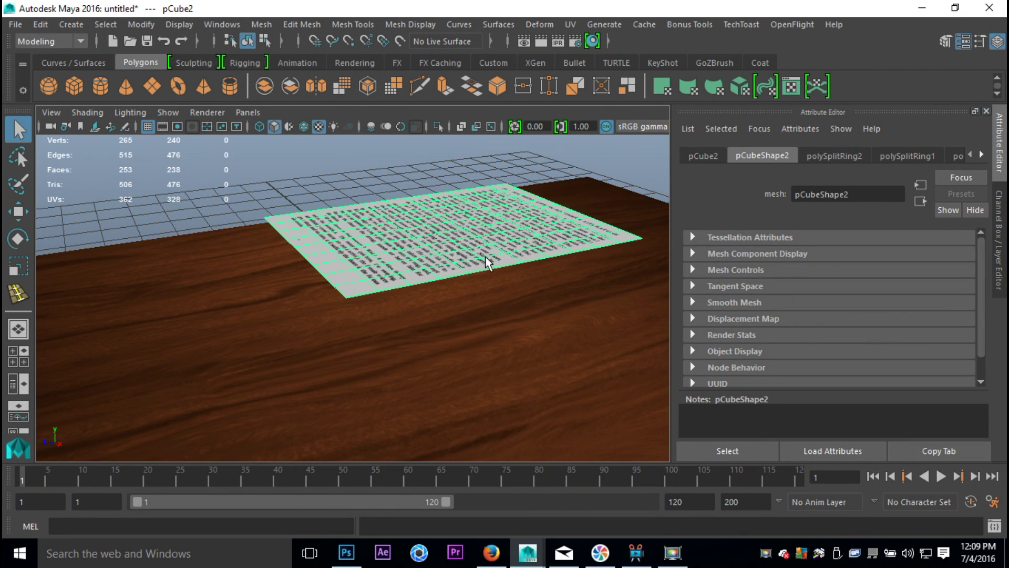
pyautogui.press('w')
pyautogui.moveTo(455, 165); pyautogui.dragTo(466, 226)
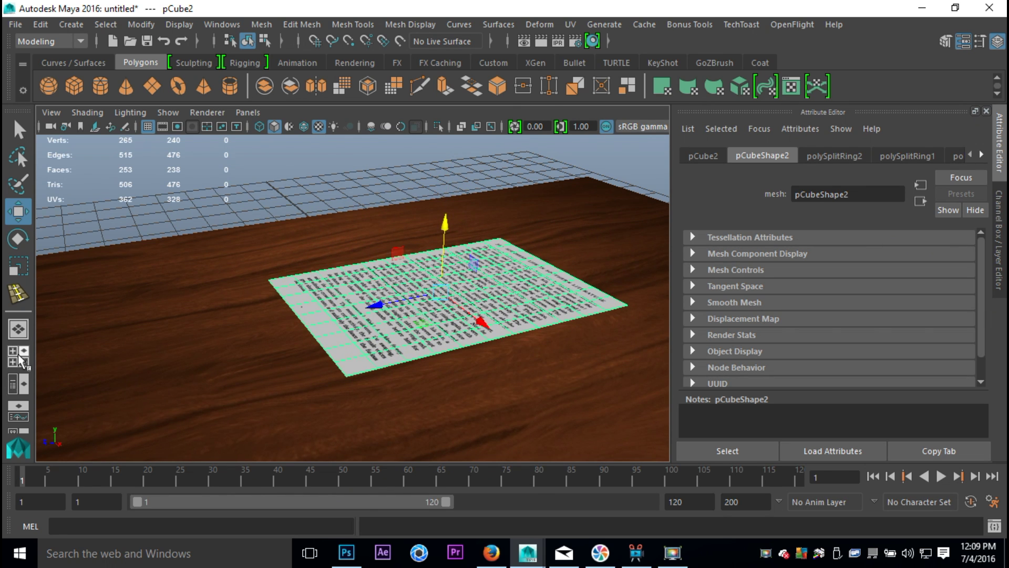
# Lower the page onto the slab's top surface in the side view, and raise it slightly in the perspective view.
pyautogui.click(19, 358)
pyautogui.press('space')
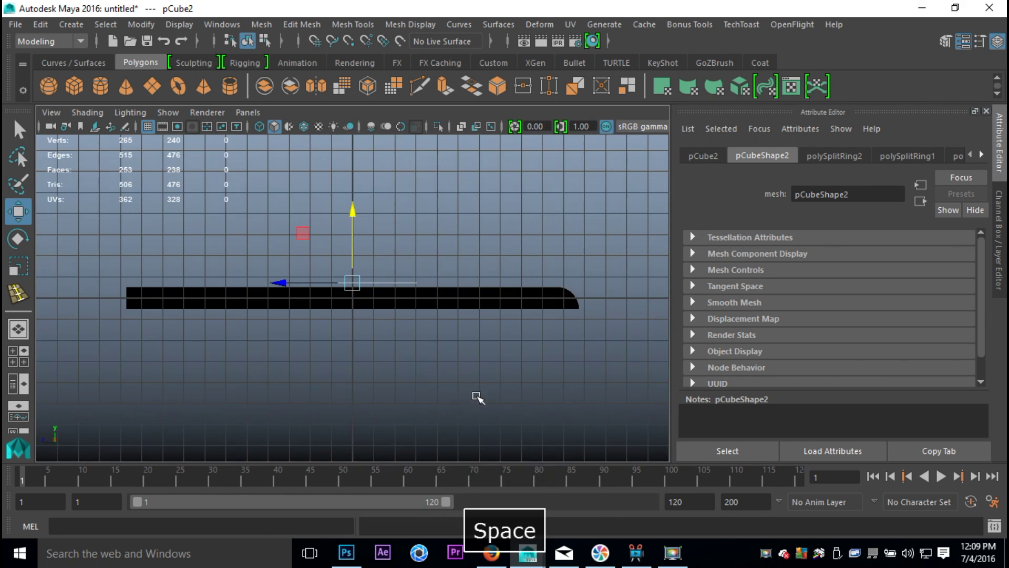
pyautogui.press('f')
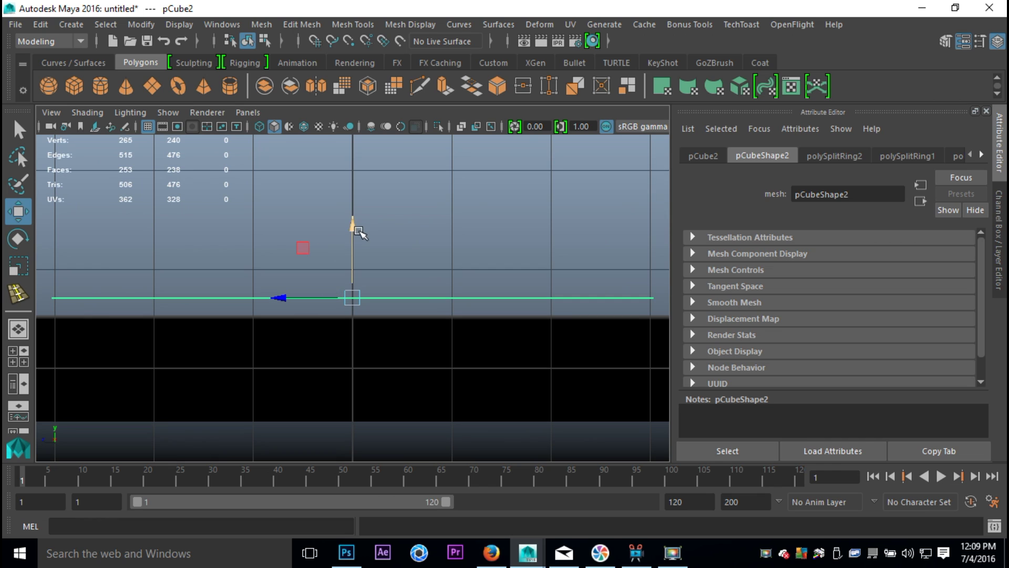
pyautogui.moveTo(354, 224); pyautogui.dragTo(358, 245)
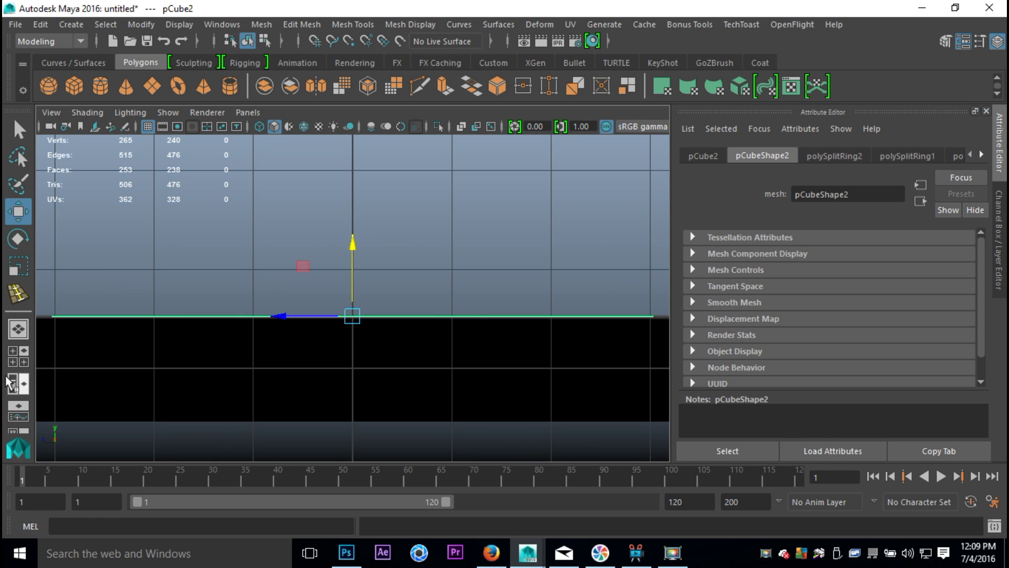
pyautogui.press('space')
pyautogui.press('space')
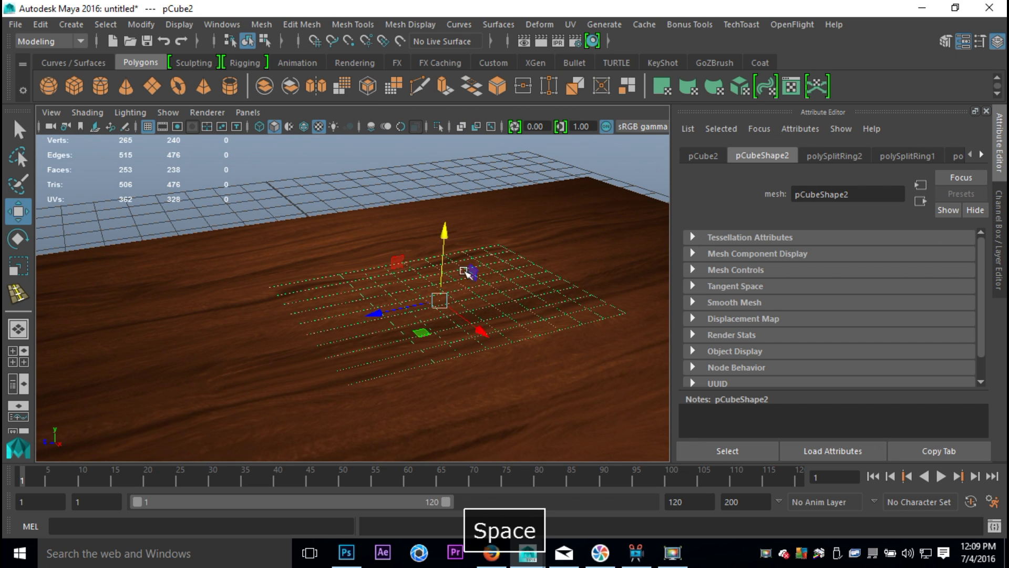
pyautogui.moveTo(444, 233); pyautogui.dragTo(445, 228)
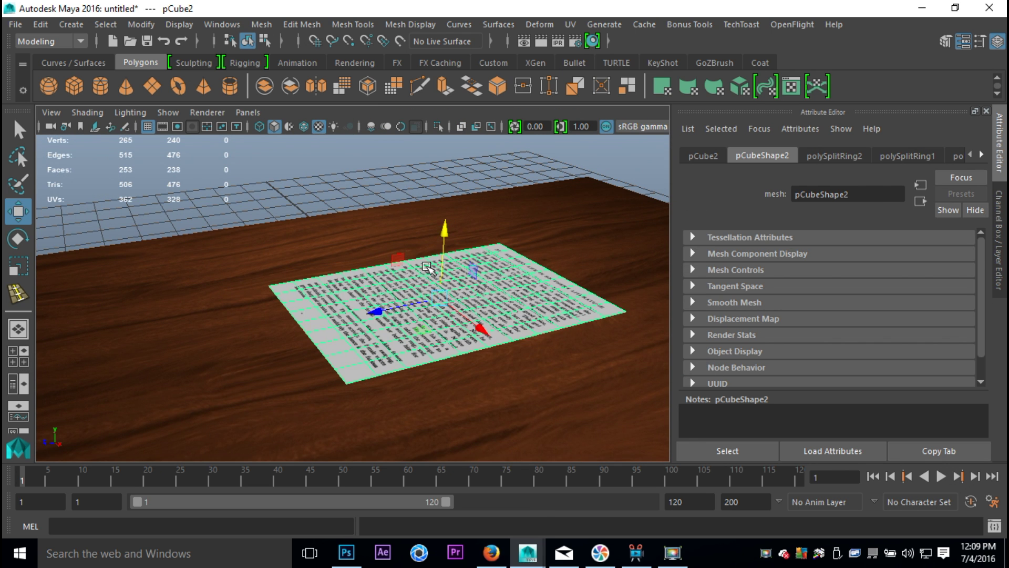
# Put the page sheet in vertex editing, turn on Soft Select and widen its falloff radius.
pyautogui.click(313, 199)
pyautogui.scroll(3, 318, 221)
pyautogui.keyDown('alt'); pyautogui.moveTo(309, 309); pyautogui.dragTo(360, 322); pyautogui.keyUp('alt')
pyautogui.keyDown('alt'); pyautogui.moveTo(359, 323); pyautogui.dragTo(302, 345, button='middle'); pyautogui.keyUp('alt')
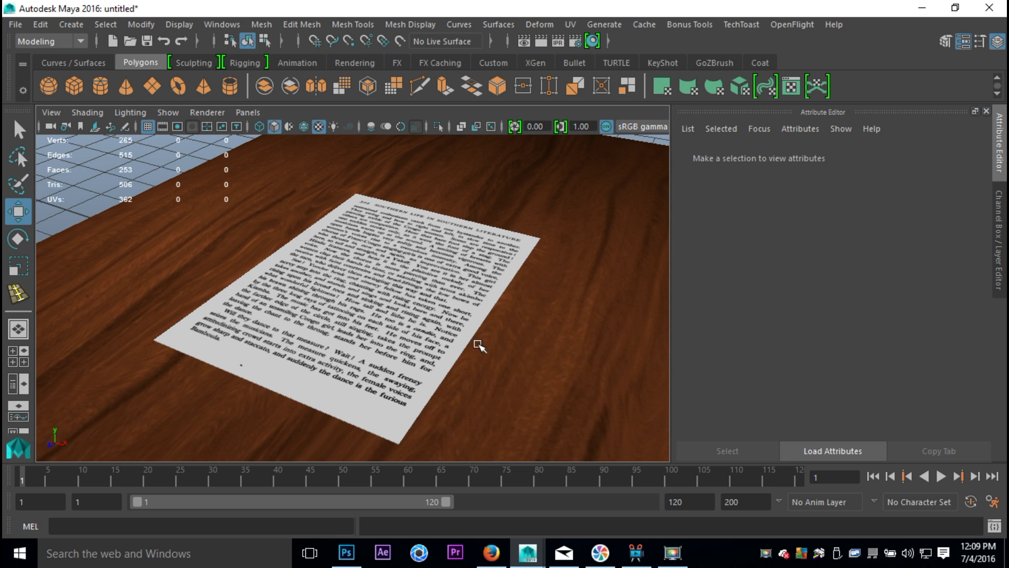
pyautogui.moveTo(373, 288); pyautogui.dragTo(349, 139, button='right')
pyautogui.click(439, 258)
pyautogui.click(384, 319)
pyautogui.press('b')
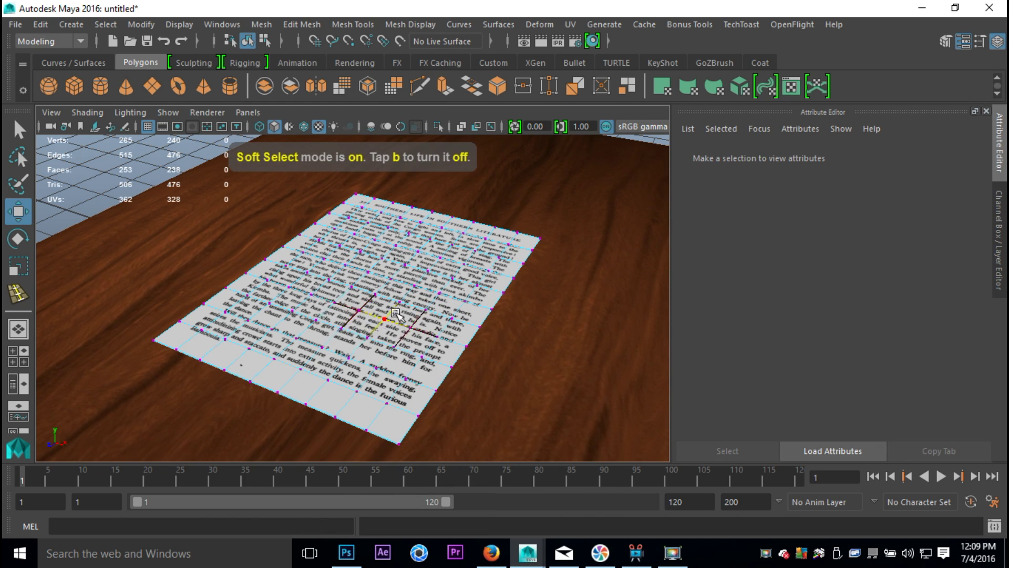
pyautogui.moveTo(373, 288); pyautogui.dragTo(408, 288)
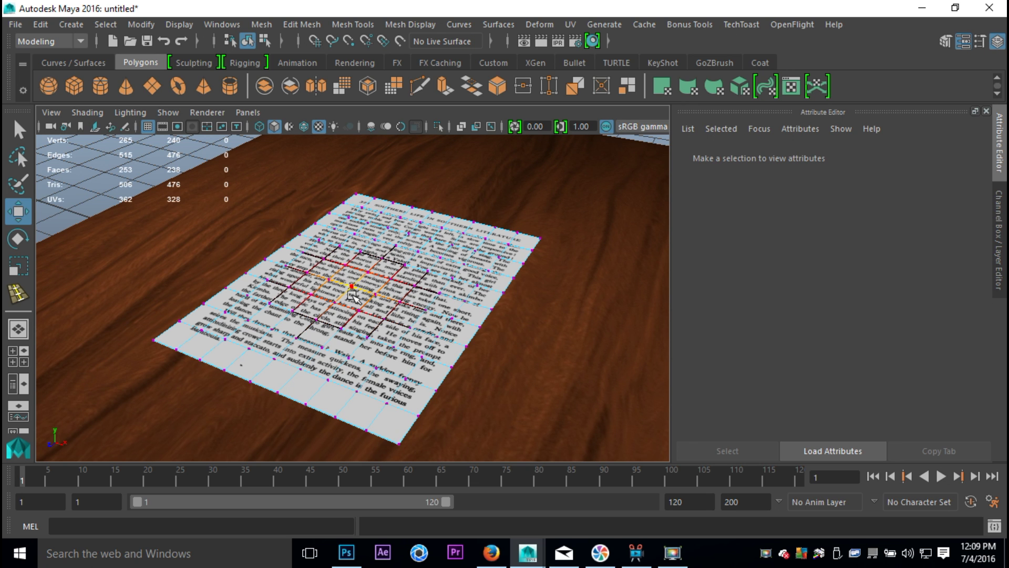
# Raise three scattered inner vertices of the page slightly with soft selection in wireframe display, and turn Soft Select off.
pyautogui.press('4')
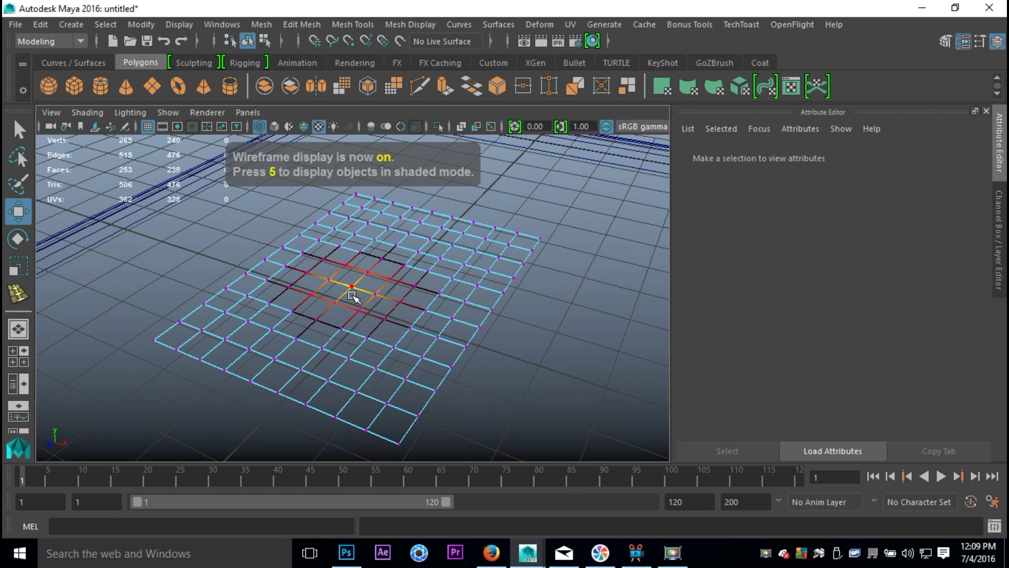
pyautogui.click(315, 319)
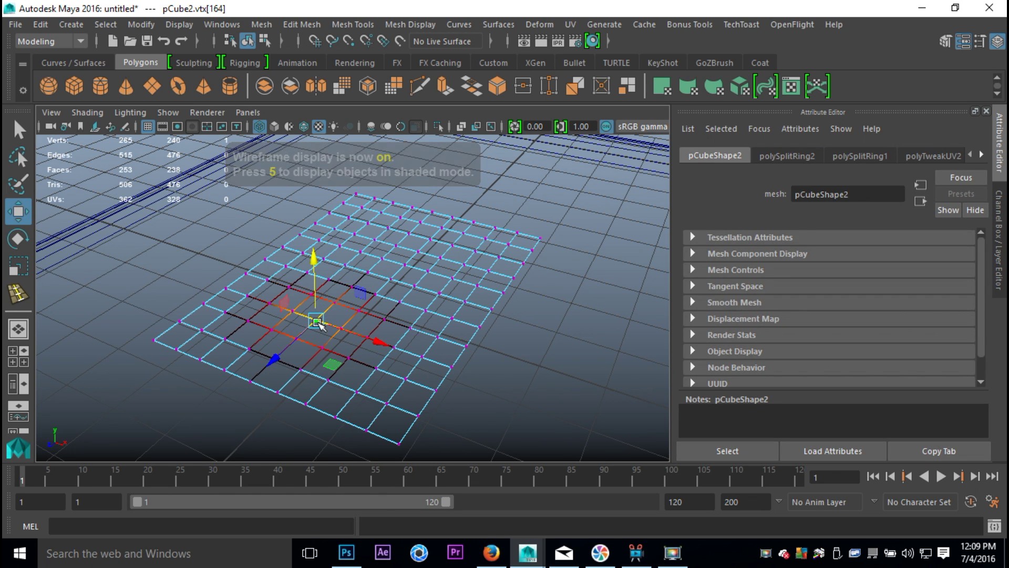
pyautogui.moveTo(316, 259); pyautogui.dragTo(316, 256)
pyautogui.click(461, 261)
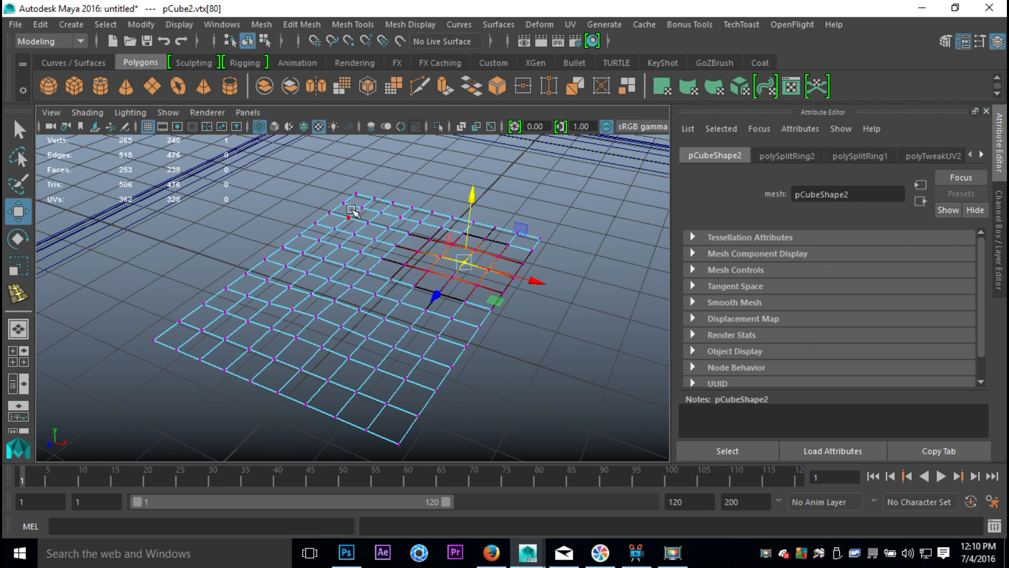
pyautogui.click(380, 213)
pyautogui.moveTo(382, 145); pyautogui.dragTo(382, 144)
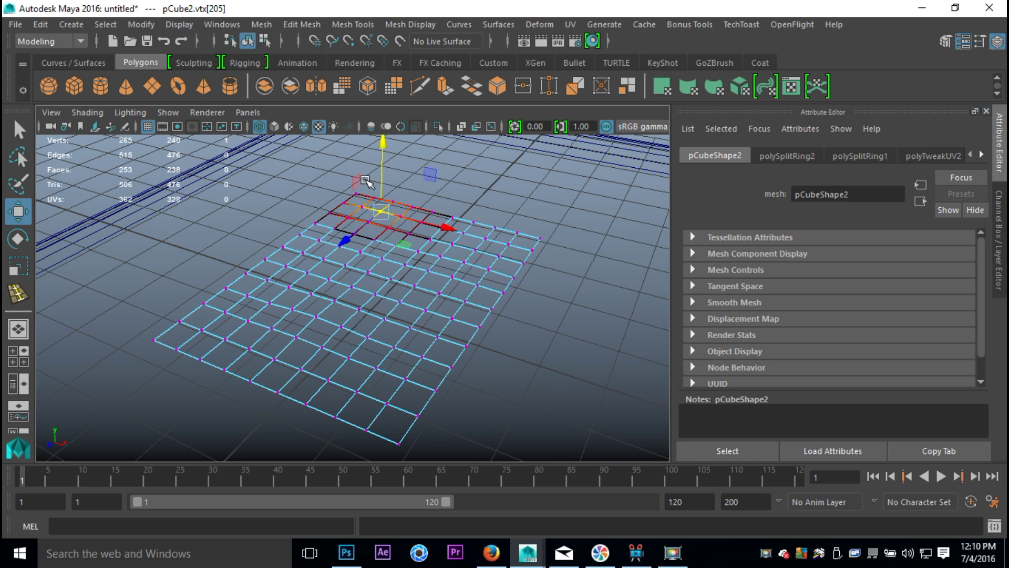
pyautogui.press('b')
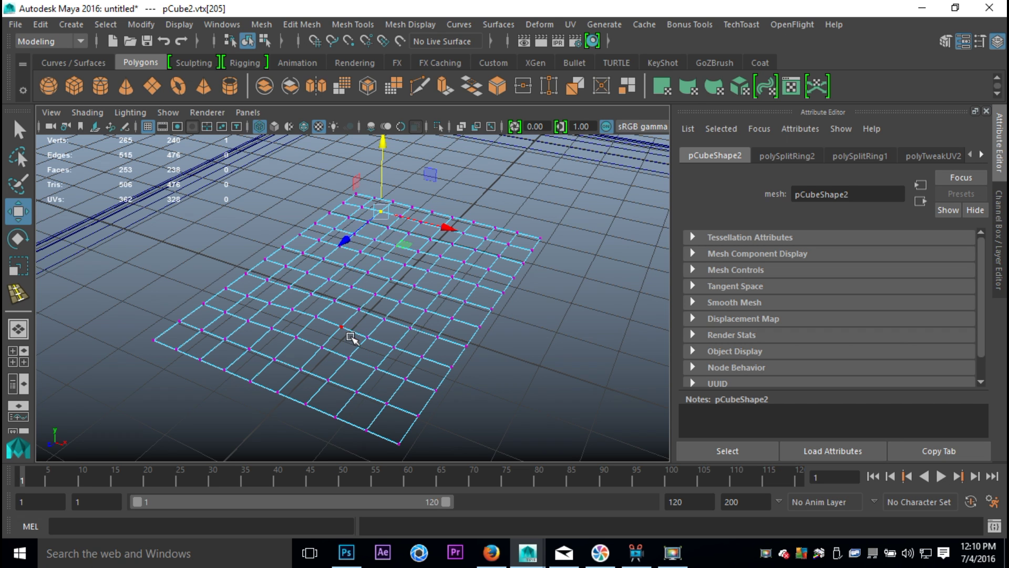
pyautogui.keyDown('alt'); pyautogui.moveTo(304, 361); pyautogui.dragTo(414, 345, button='middle'); pyautogui.keyUp('alt')
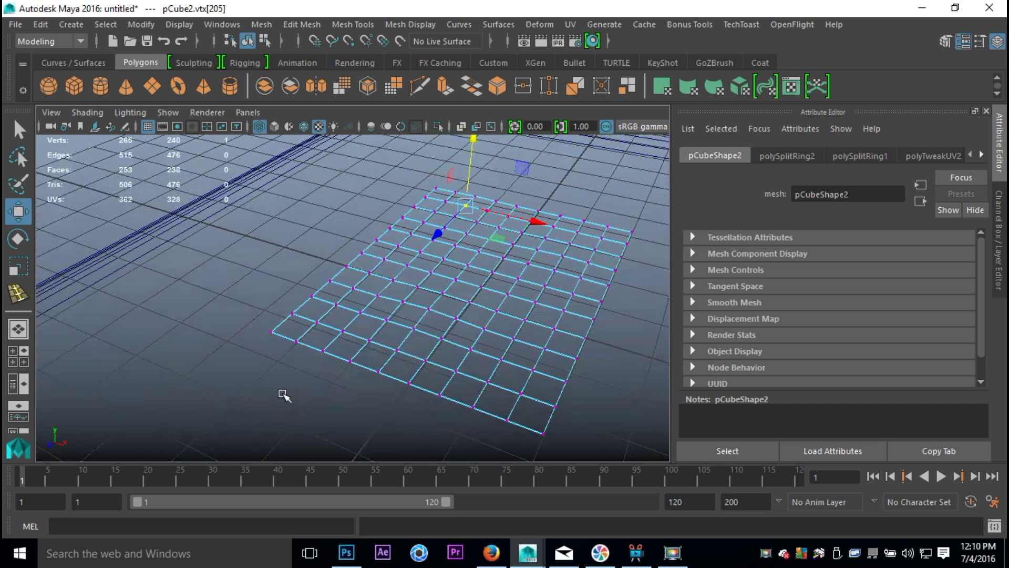
pyautogui.click(269, 332)
pyautogui.moveTo(264, 270); pyautogui.dragTo(264, 267)
pyautogui.hotkey('ctrl', 'z')
# Slightly raise the page's near corner and one point each on a long edge and the far edge, selecting upper and lower vertices together.
pyautogui.moveTo(258, 322); pyautogui.dragTo(282, 358)
pyautogui.moveTo(266, 273); pyautogui.dragTo(265, 266)
pyautogui.keyDown('alt'); pyautogui.moveTo(394, 324); pyautogui.dragTo(447, 362); pyautogui.keyUp('alt')
pyautogui.click(478, 327)
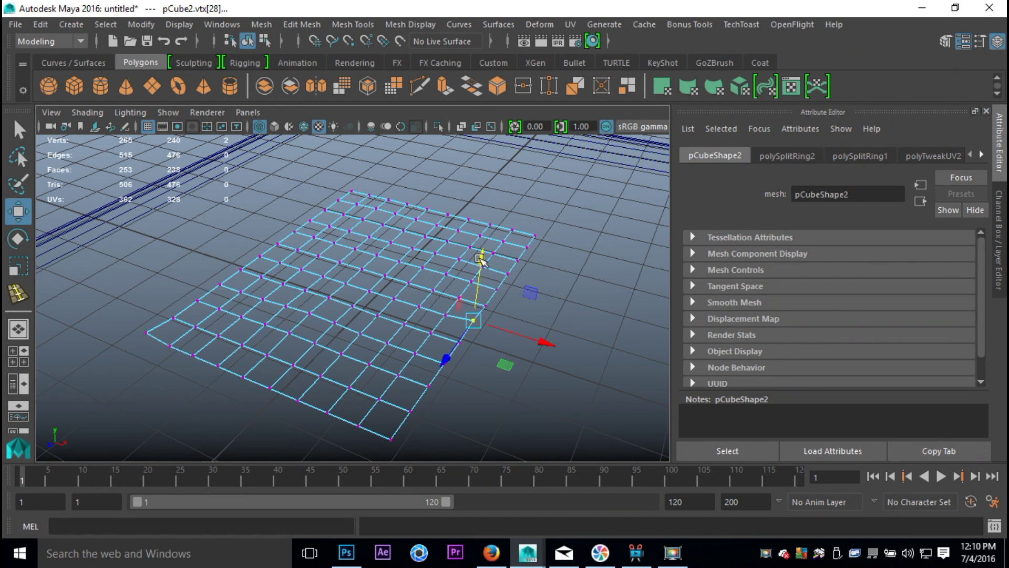
pyautogui.click(391, 200)
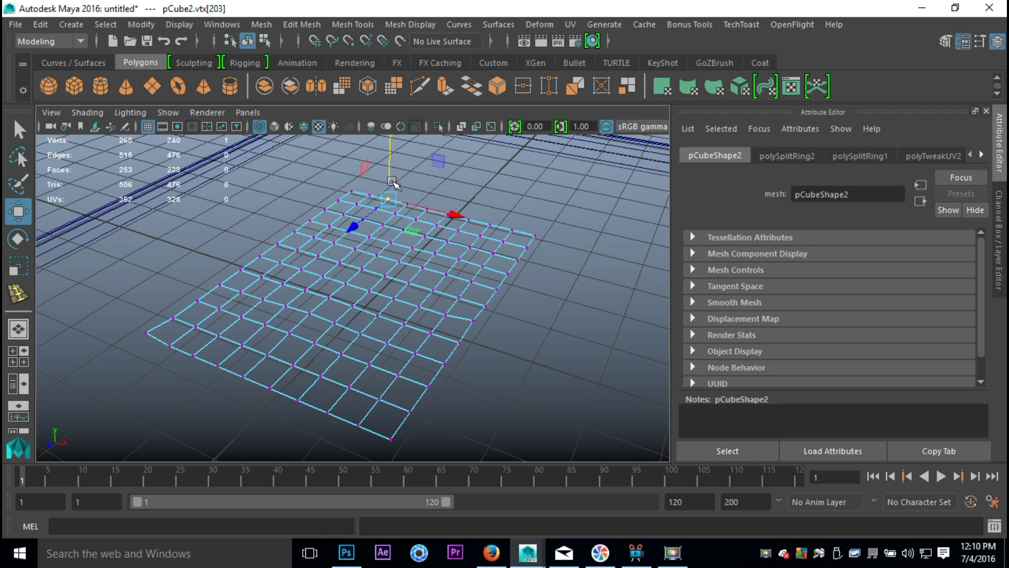
pyautogui.keyDown('shift'); pyautogui.click(392, 199); pyautogui.keyUp('shift')
pyautogui.moveTo(389, 168); pyautogui.dragTo(389, 167)
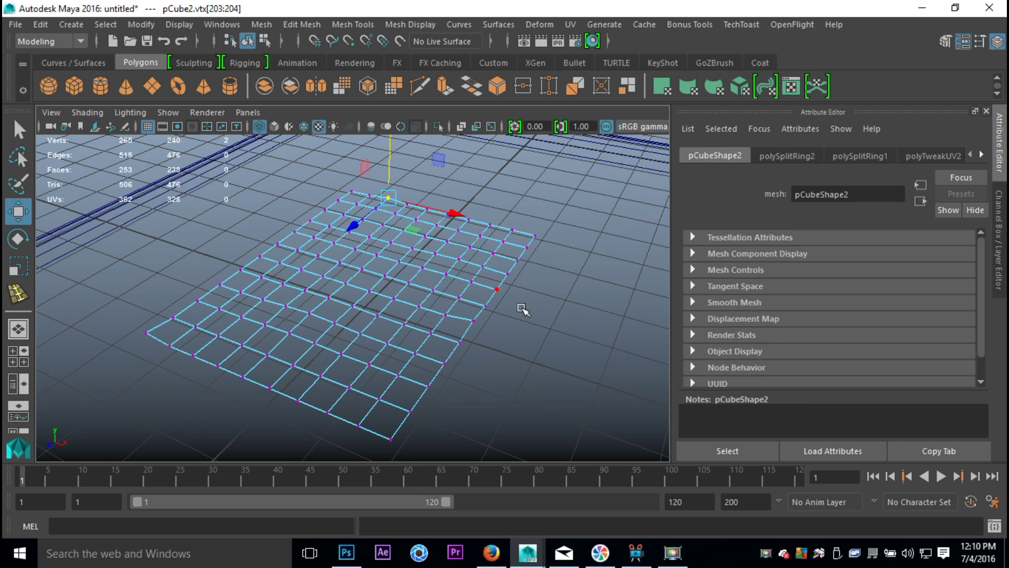
# Deselect the page's vertices, replace the attribute display with the Modeling Toolkit and activate Multi-Cut for the page's corner.
pyautogui.click(523, 310)
pyautogui.scroll(3, 387, 361)
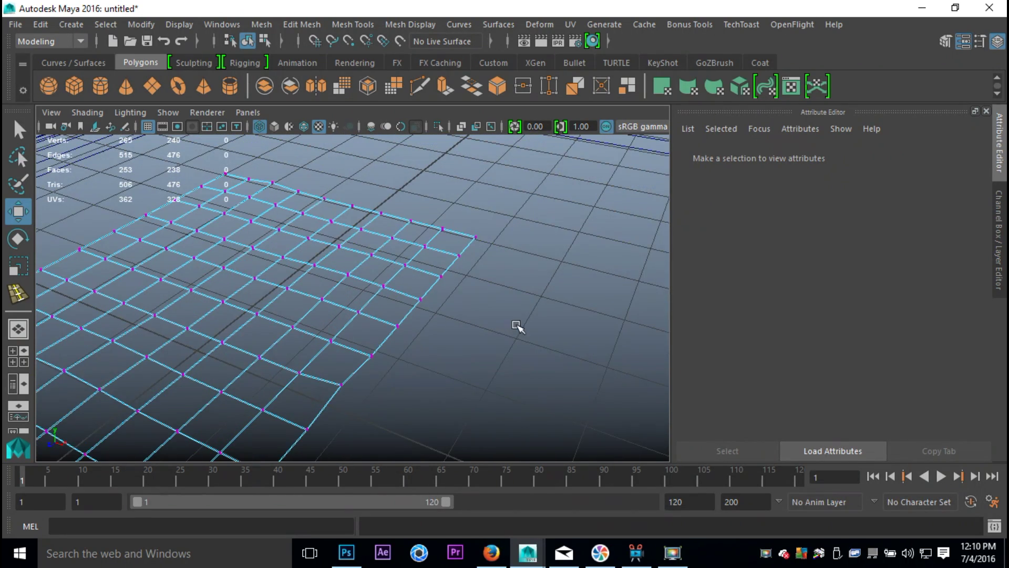
pyautogui.keyDown('alt'); pyautogui.moveTo(517, 326); pyautogui.dragTo(441, 393, button='middle'); pyautogui.keyUp('alt')
pyautogui.scroll(1, 444, 394)
pyautogui.keyDown('alt'); pyautogui.moveTo(515, 404); pyautogui.dragTo(536, 411); pyautogui.keyUp('alt')
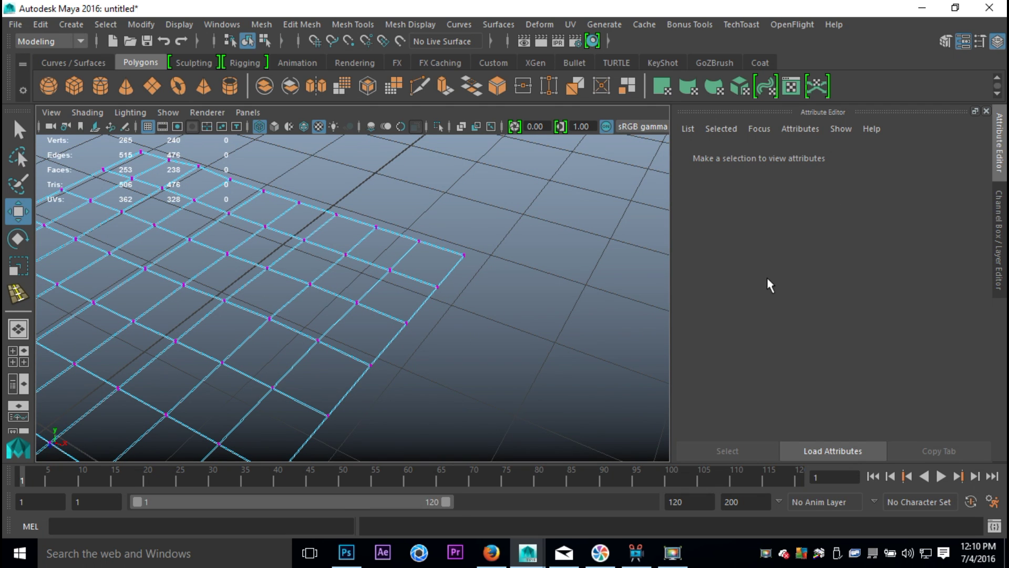
pyautogui.hotkey('ctrl', 'a')
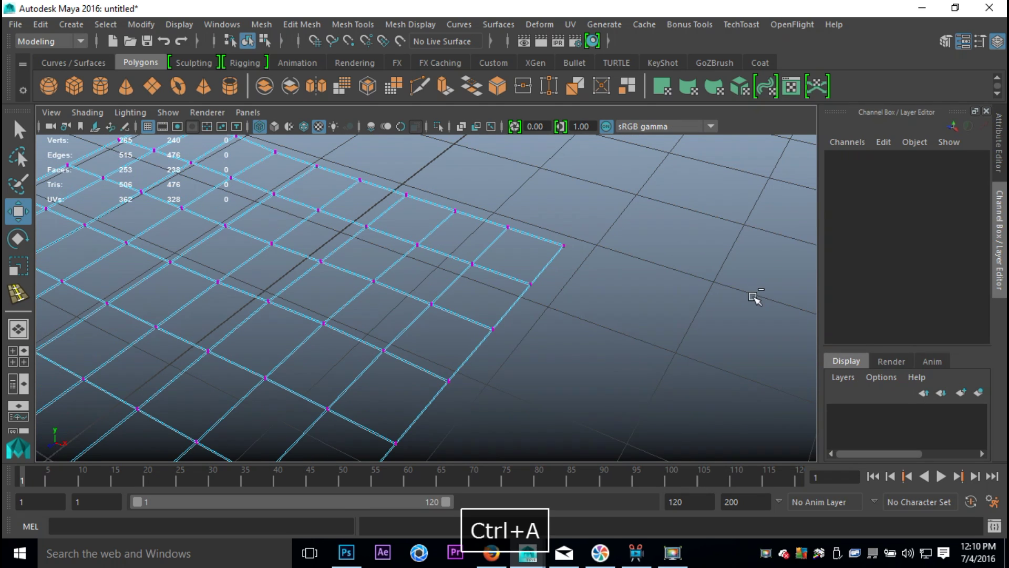
pyautogui.click(944, 41)
pyautogui.scroll(-8, 865, 203)
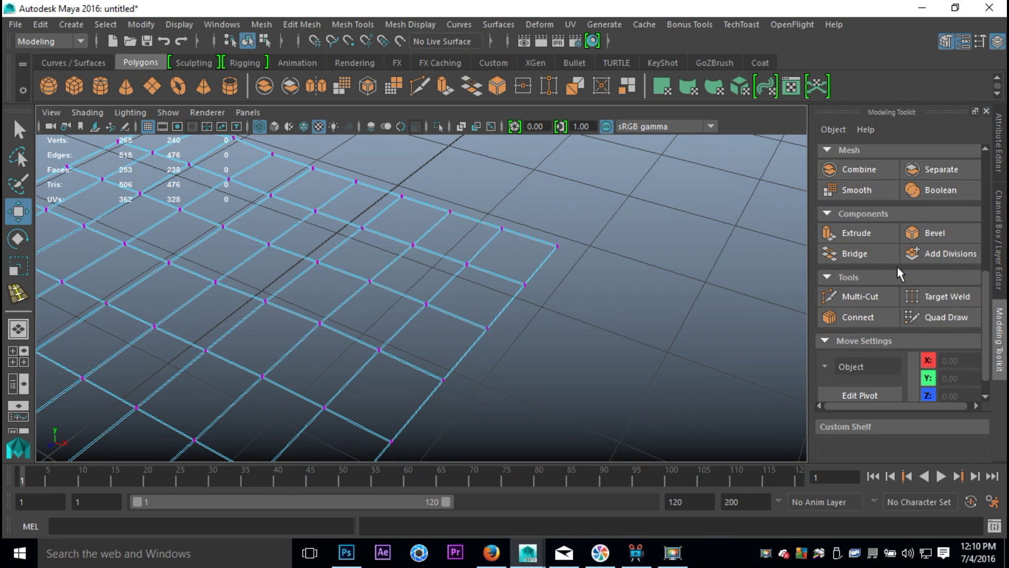
pyautogui.click(861, 298)
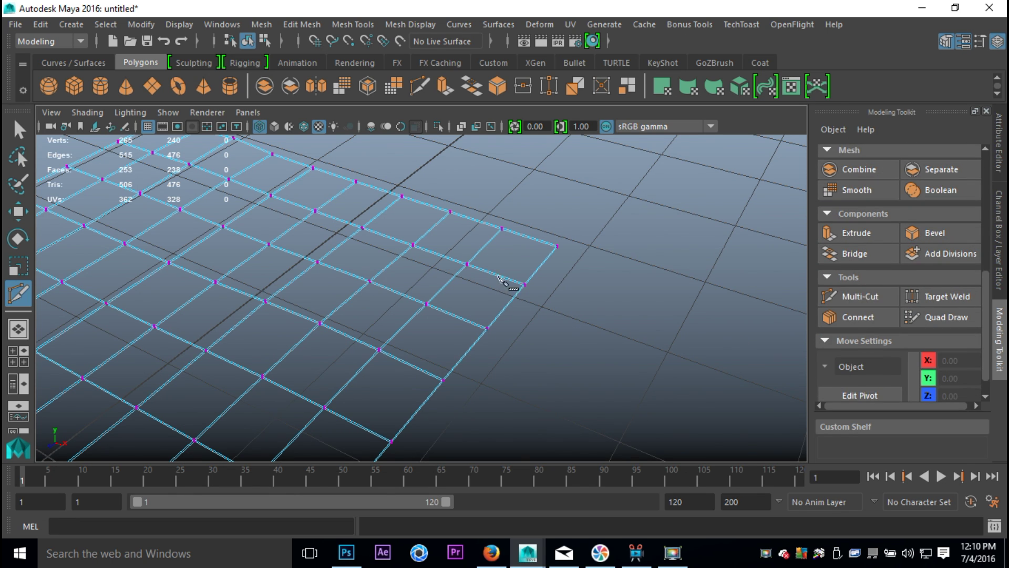
pyautogui.click(502, 229)
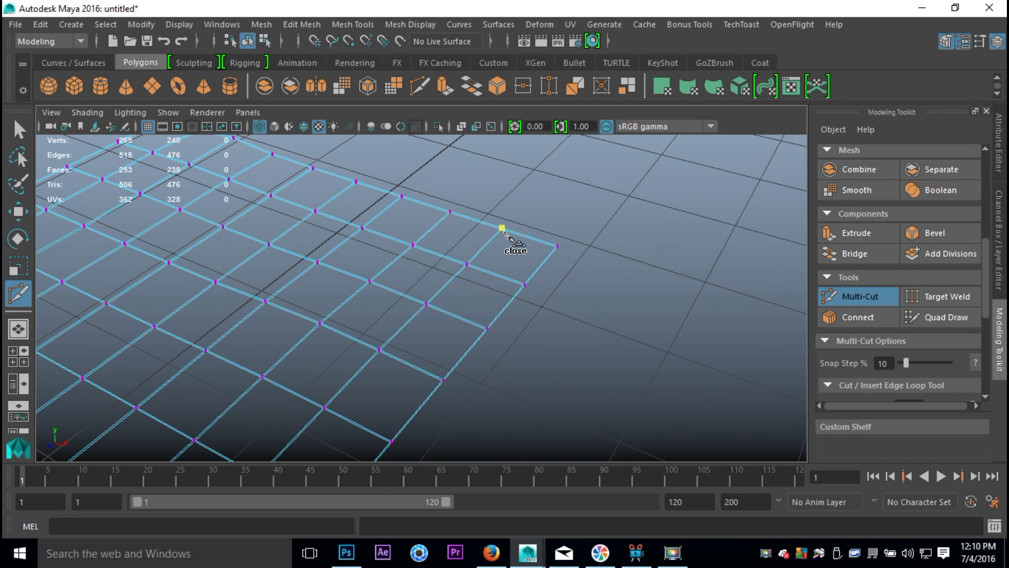
pyautogui.click(524, 284)
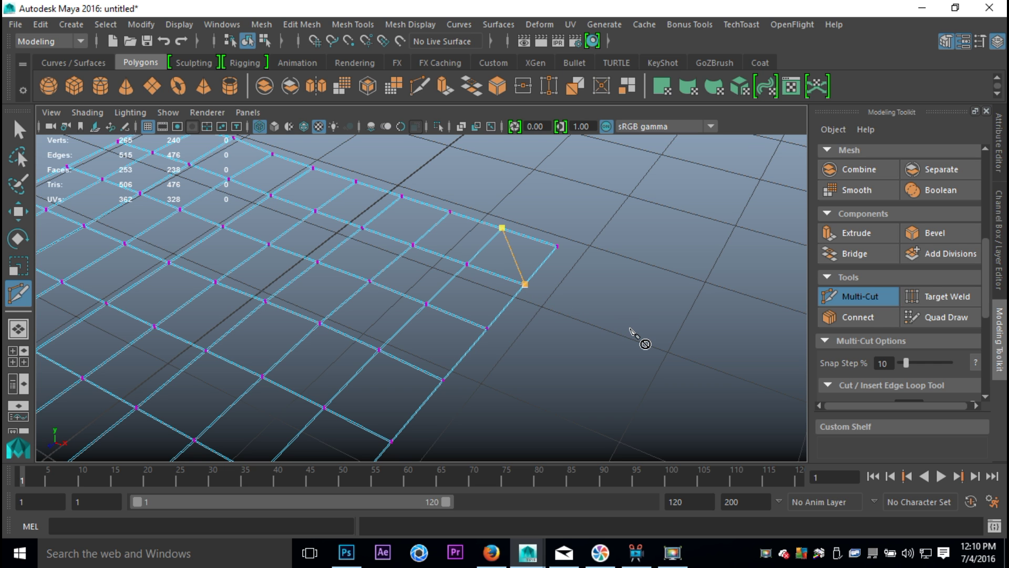
pyautogui.keyDown('alt'); pyautogui.moveTo(628, 336); pyautogui.dragTo(547, 269); pyautogui.keyUp('alt')
pyautogui.keyDown('alt'); pyautogui.moveTo(585, 377); pyautogui.dragTo(528, 364); pyautogui.keyUp('alt')
pyautogui.scroll(5, 527, 364)
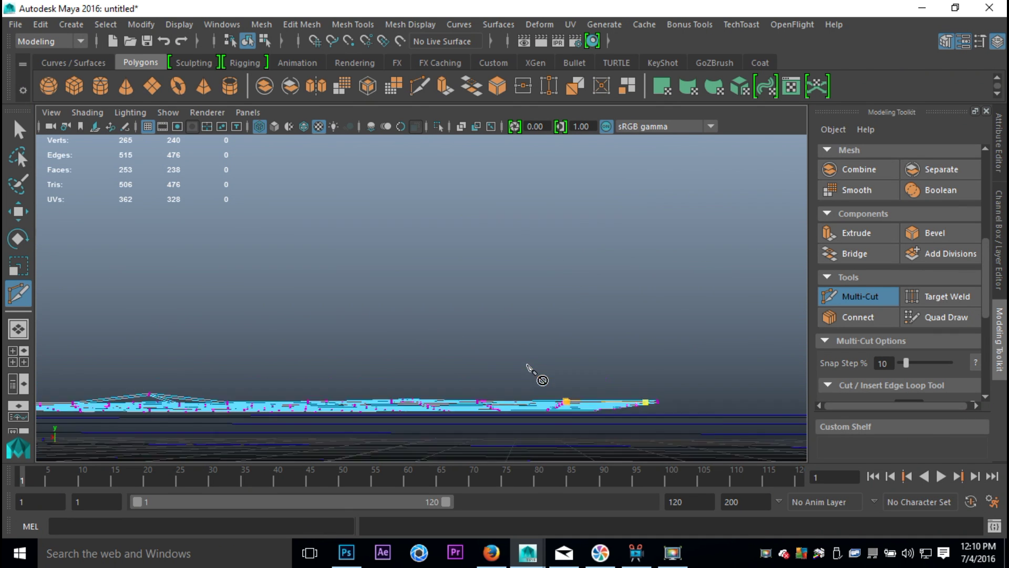
pyautogui.keyDown('alt'); pyautogui.moveTo(591, 413); pyautogui.dragTo(433, 323, button='middle'); pyautogui.keyUp('alt')
pyautogui.keyDown('alt'); pyautogui.moveTo(432, 322); pyautogui.dragTo(475, 336); pyautogui.keyUp('alt')
pyautogui.click(413, 315)
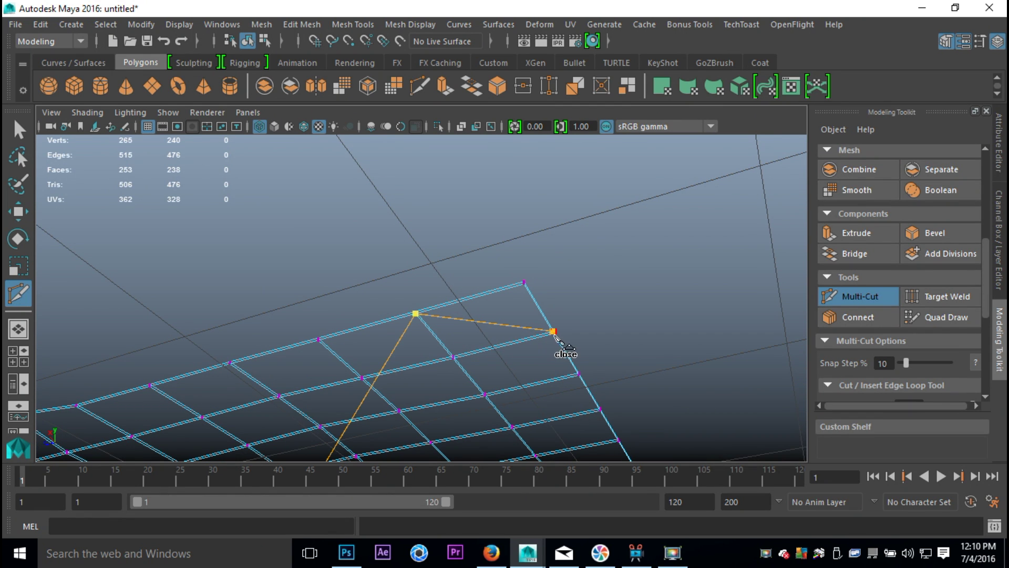
pyautogui.hotkey('ctrl', 'z')
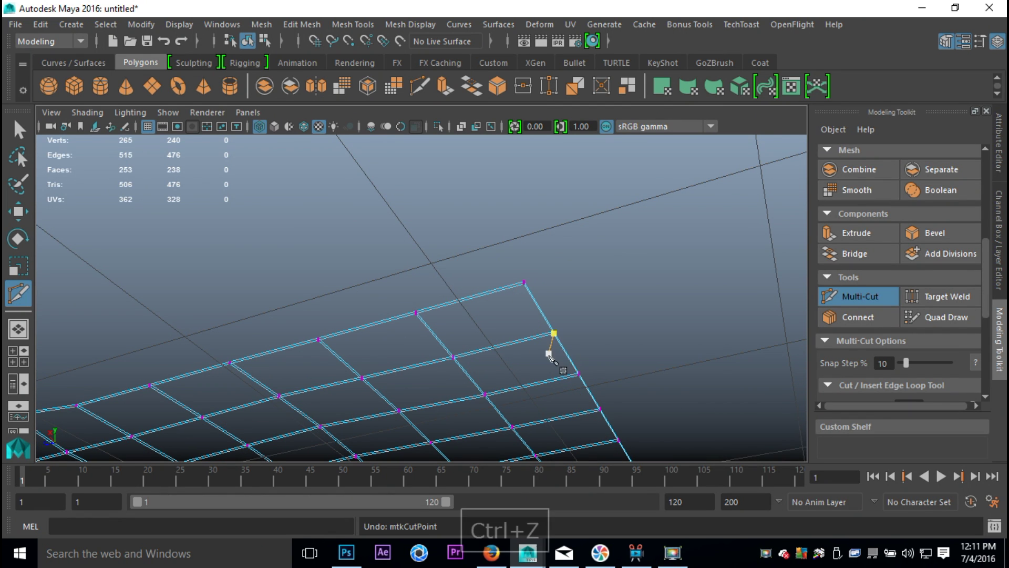
pyautogui.keyDown('alt'); pyautogui.moveTo(571, 306); pyautogui.dragTo(591, 387); pyautogui.keyUp('alt')
pyautogui.click(539, 307)
pyautogui.press('Escape')
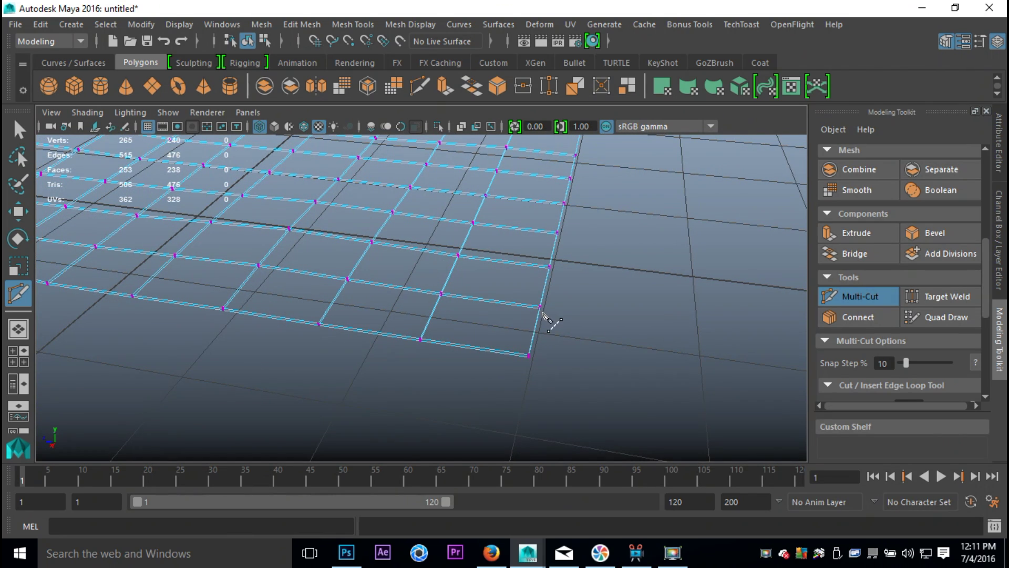
# Cut a diagonal edge across the page's corner on both its upper and lower sides, joining the two border vertices beside the corner.
pyautogui.click(540, 307)
pyautogui.click(421, 339)
pyautogui.moveTo(604, 404)
pyautogui.keyDown('alt'); pyautogui.mouseDown()
pyautogui.moveTo(563, 322)
pyautogui.moveTo(441, 338)
pyautogui.mouseUp(); pyautogui.keyUp('alt')
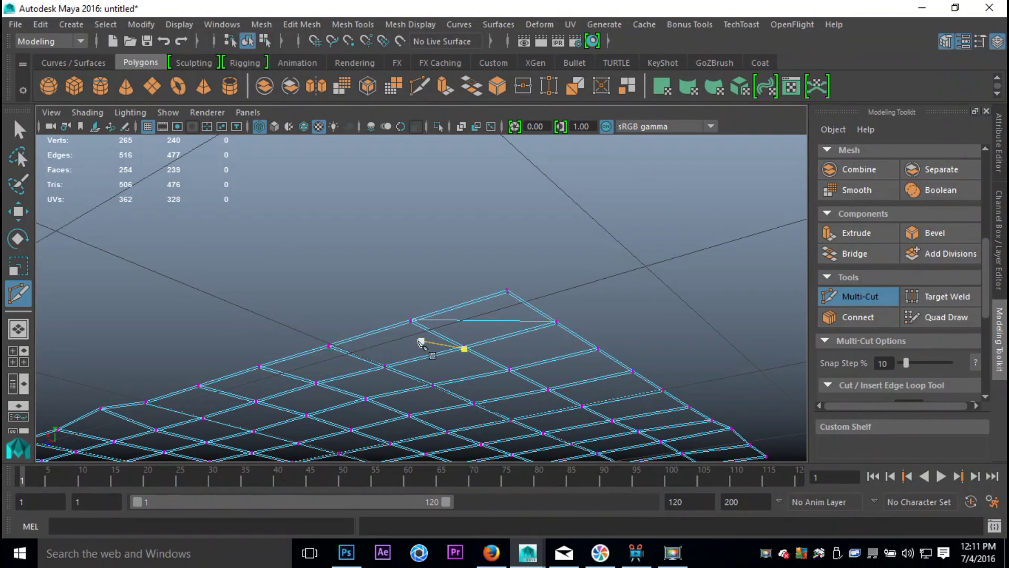
pyautogui.click(415, 326)
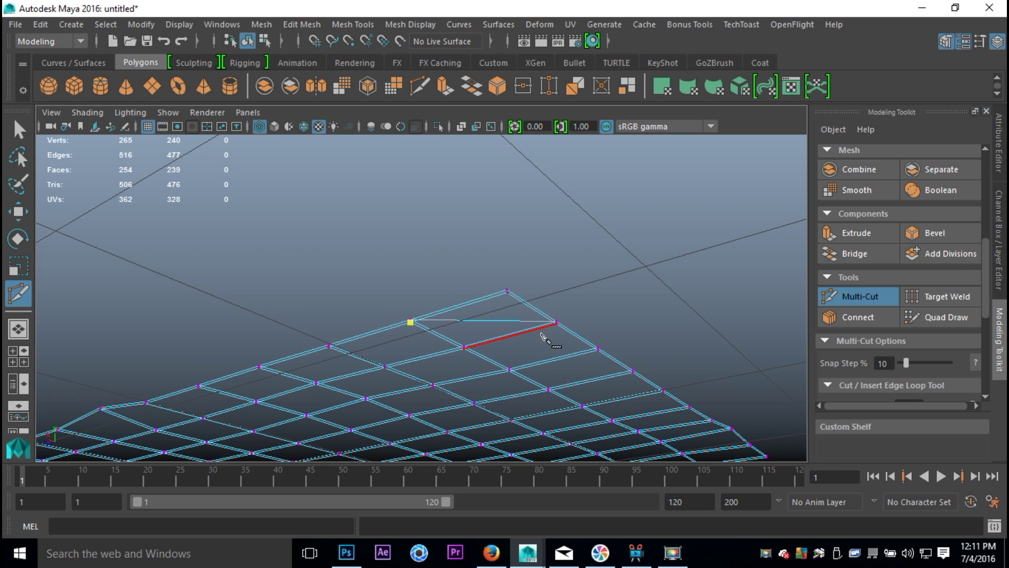
pyautogui.click(556, 324)
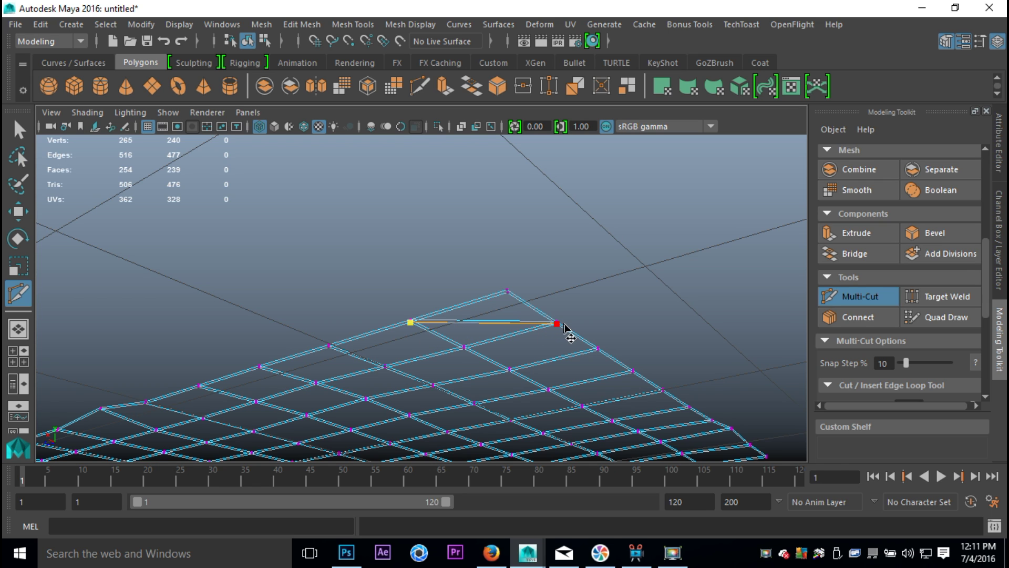
pyautogui.press('Return')
pyautogui.click(11, 362)
pyautogui.press('space')
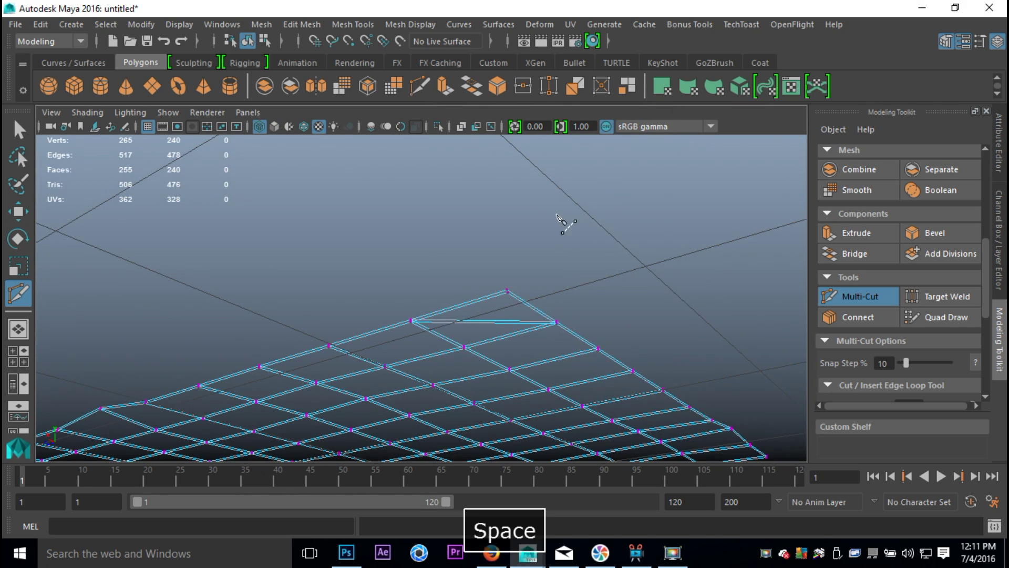
pyautogui.press('q')
# Select the page's upper and lower corner vertices beyond the diagonal cut and raise them slightly.
pyautogui.keyDown('alt'); pyautogui.moveTo(569, 250); pyautogui.dragTo(493, 315); pyautogui.keyUp('alt')
pyautogui.moveTo(489, 301); pyautogui.dragTo(427, 143, button='right')
pyautogui.moveTo(484, 292); pyautogui.dragTo(502, 325)
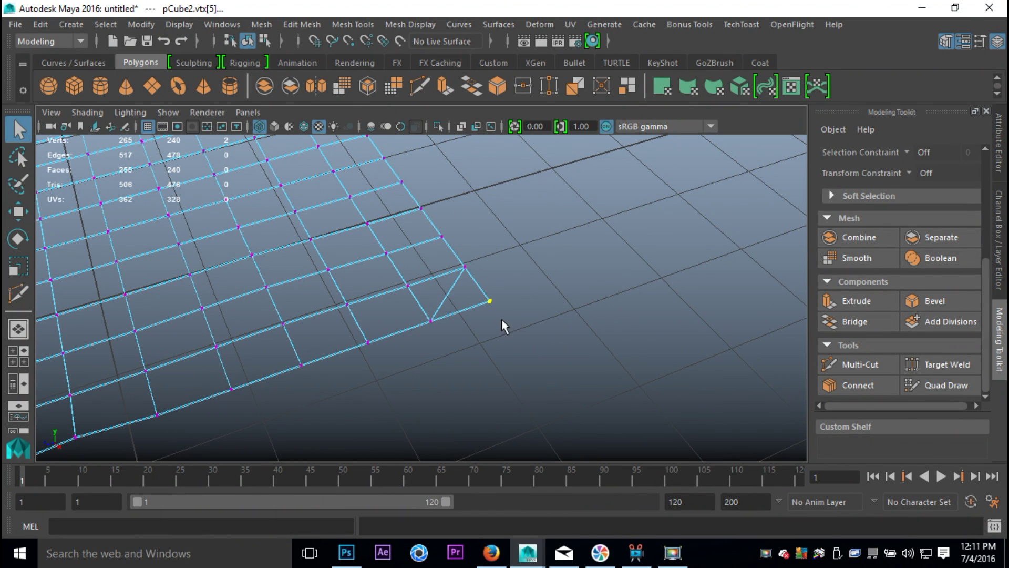
pyautogui.press('w')
pyautogui.moveTo(495, 249); pyautogui.dragTo(497, 246)
pyautogui.keyDown('alt'); pyautogui.moveTo(559, 346); pyautogui.dragTo(538, 354); pyautogui.keyUp('alt')
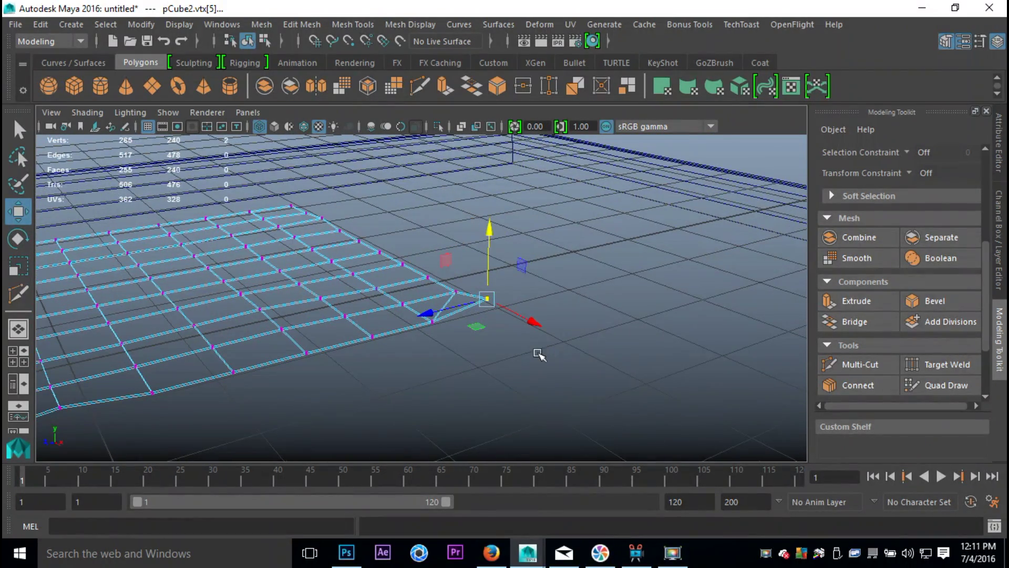
# Set the Move tool's axis orientation to World.
pyautogui.doubleClick(19, 213)
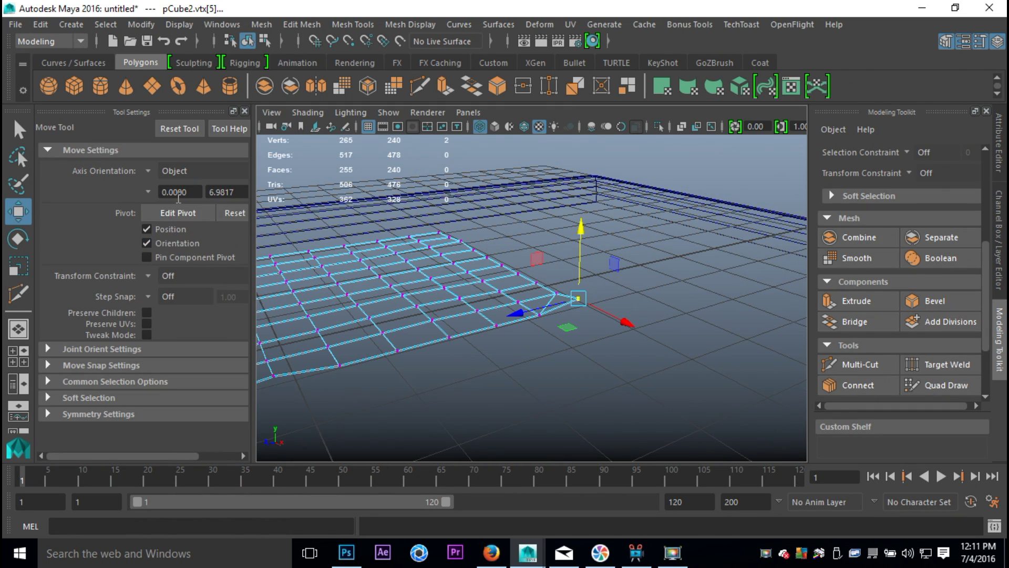
pyautogui.click(149, 171)
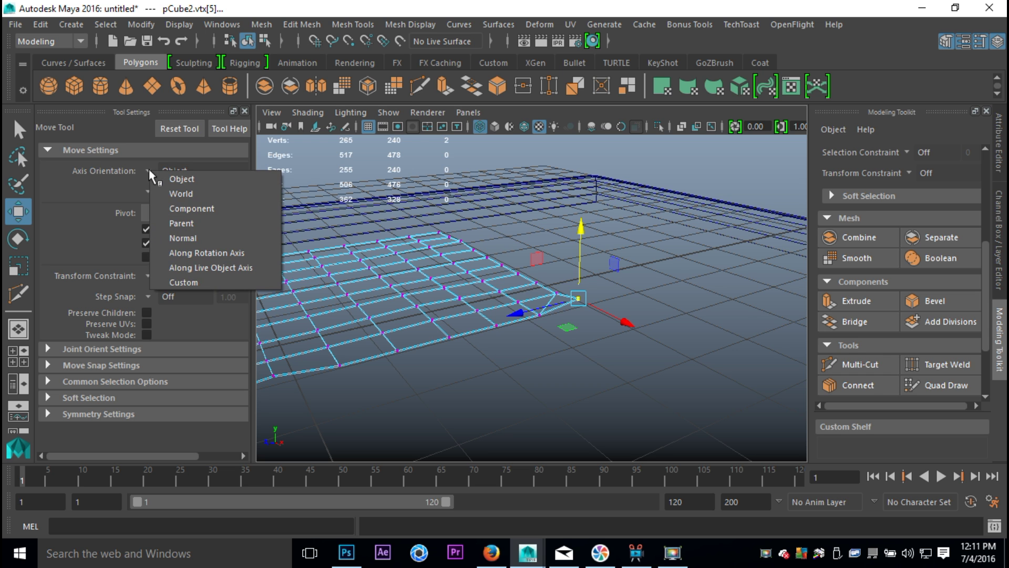
pyautogui.click(181, 194)
pyautogui.keyDown('alt'); pyautogui.moveTo(551, 349); pyautogui.dragTo(613, 368); pyautogui.keyUp('alt')
pyautogui.scroll(4, 614, 367)
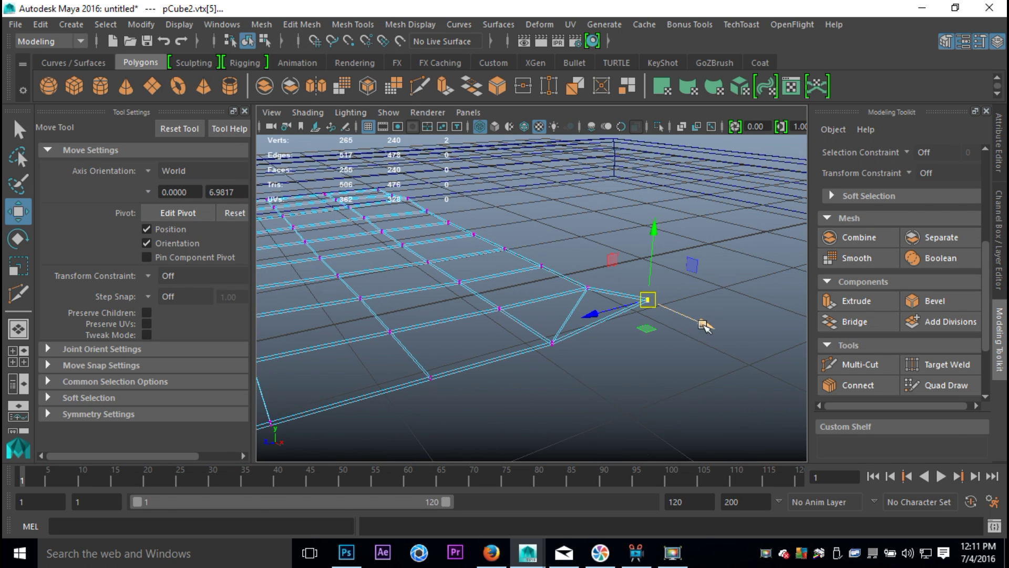
pyautogui.click(159, 176)
pyautogui.click(179, 193)
pyautogui.click(150, 169)
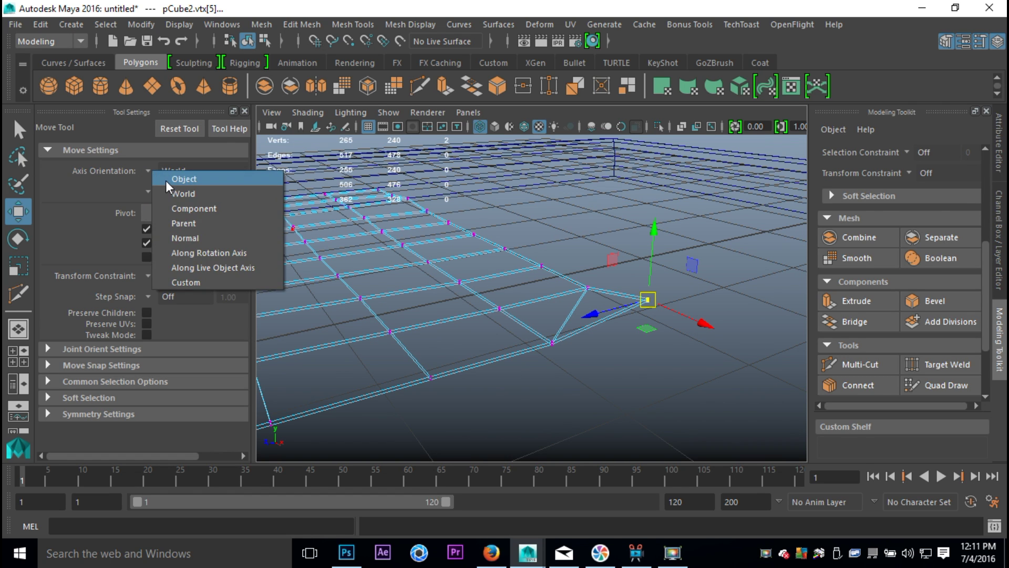
pyautogui.click(179, 193)
# Pull the raised corner vertices slightly inward toward the page along the world axes and close the Move tool settings.
pyautogui.moveTo(701, 314); pyautogui.dragTo(696, 319)
pyautogui.moveTo(585, 315); pyautogui.dragTo(569, 306)
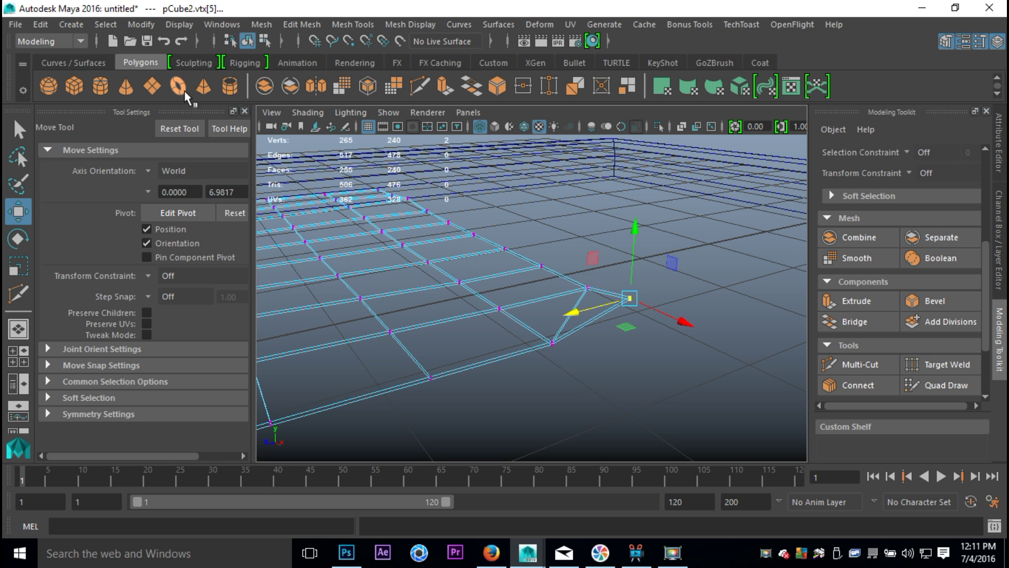
pyautogui.click(245, 111)
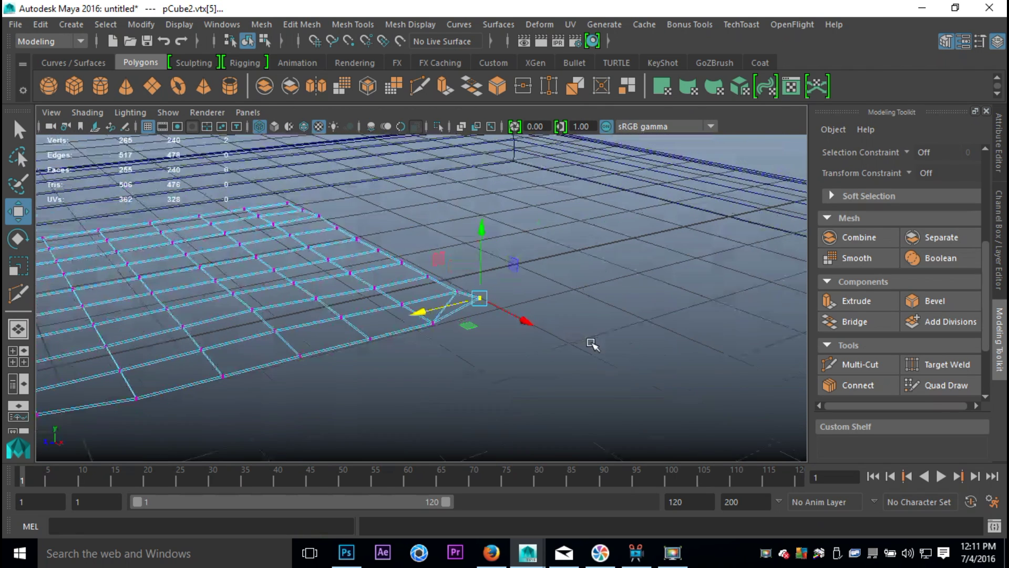
# Display the scene shaded with textures and select the whole page sheet as an object.
pyautogui.press('5')
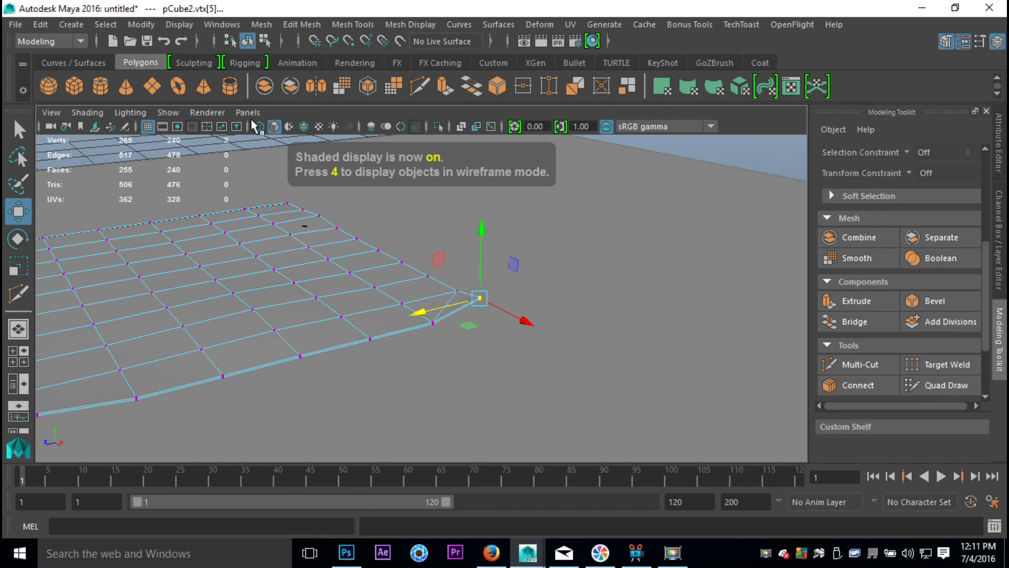
pyautogui.click(319, 127)
pyautogui.click(608, 342)
pyautogui.scroll(-3, 608, 342)
pyautogui.keyDown('alt'); pyautogui.moveTo(503, 334); pyautogui.dragTo(513, 310); pyautogui.keyUp('alt')
pyautogui.click(491, 277)
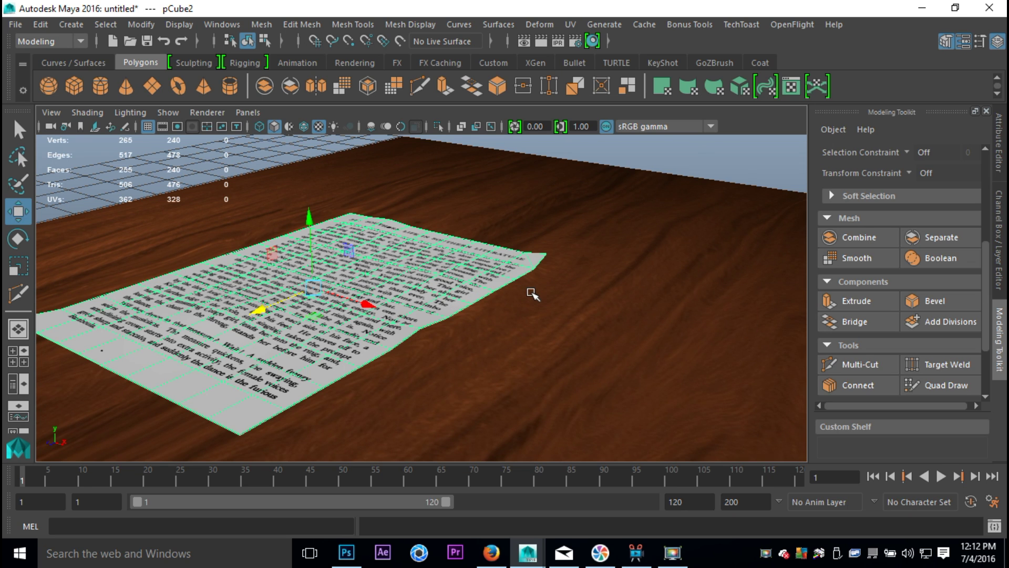
# Preview the page with smooth mesh display, return it to unsmoothed display and examine its shape.
pyautogui.press('3')
pyautogui.press('1')
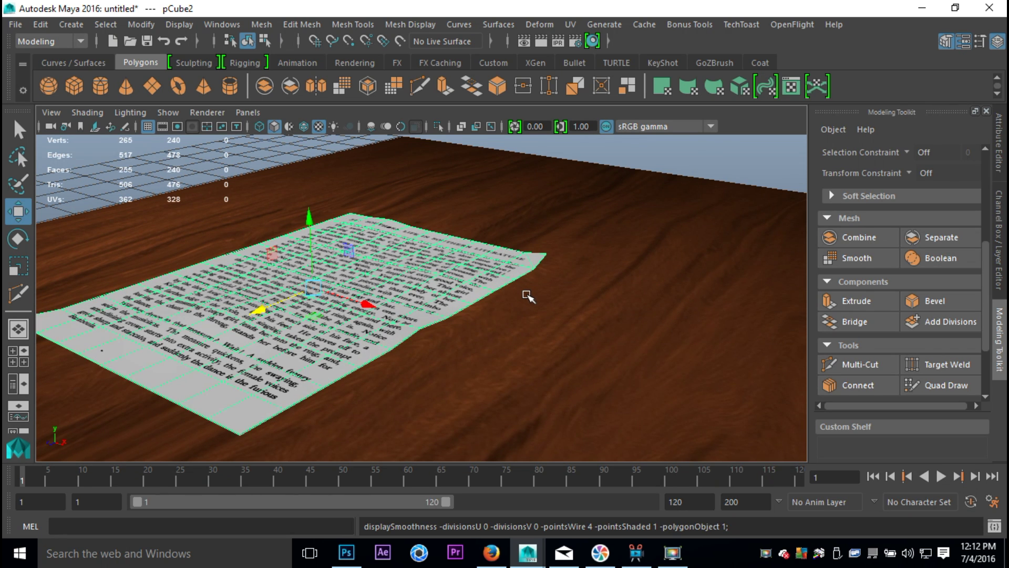
pyautogui.keyDown('alt'); pyautogui.moveTo(503, 323); pyautogui.dragTo(529, 314); pyautogui.keyUp('alt')
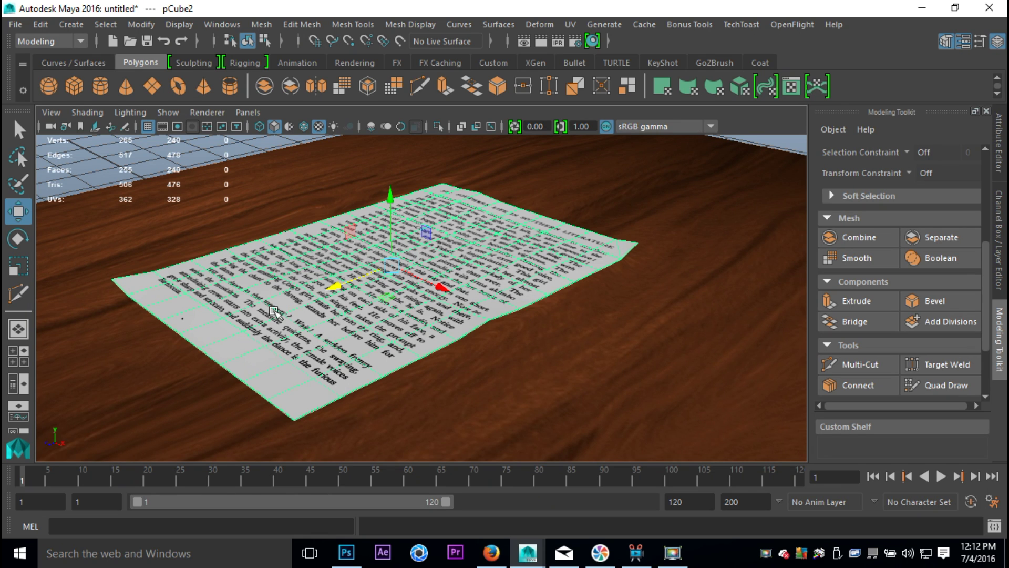
# Start the Insert Edge Loop tool on the page with its position set to Equal distance from edge.
pyautogui.click(303, 25)
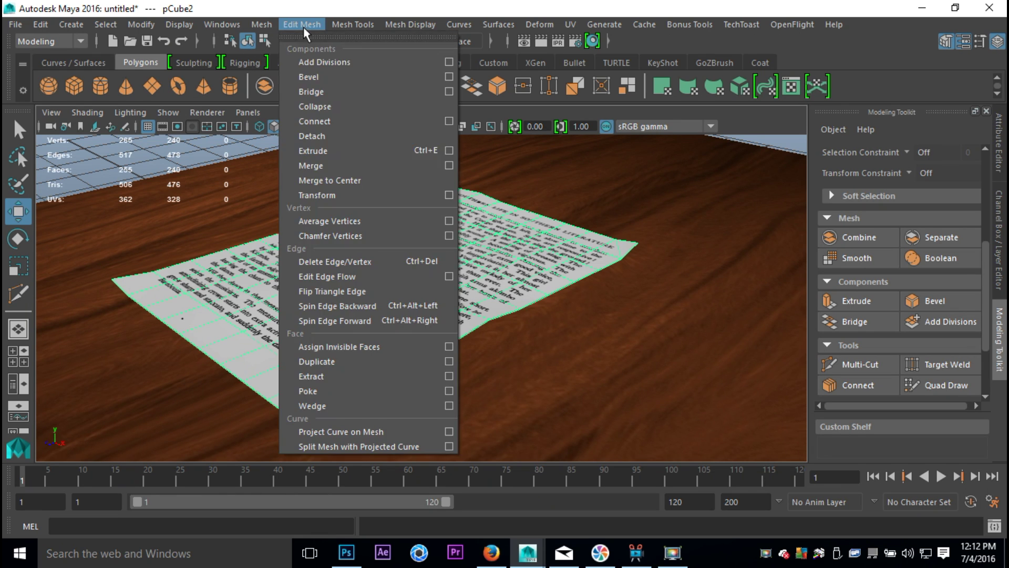
pyautogui.moveTo(332, 23)
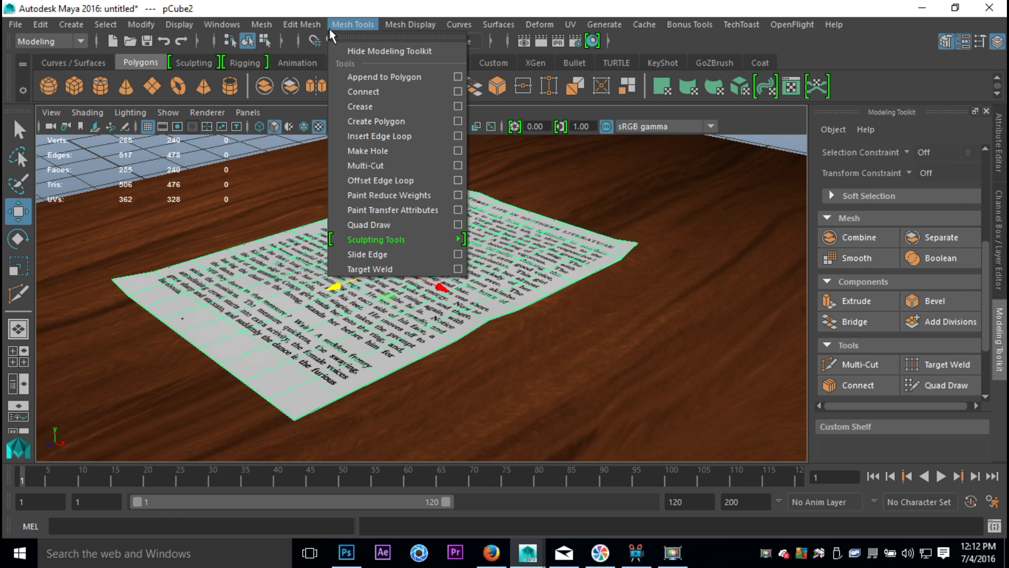
pyautogui.click(456, 135)
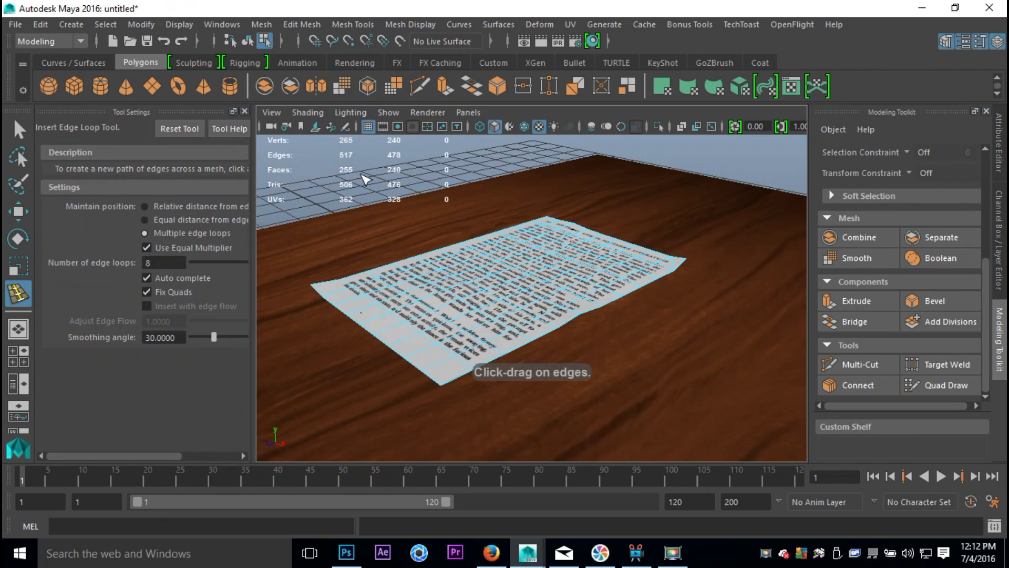
pyautogui.click(145, 220)
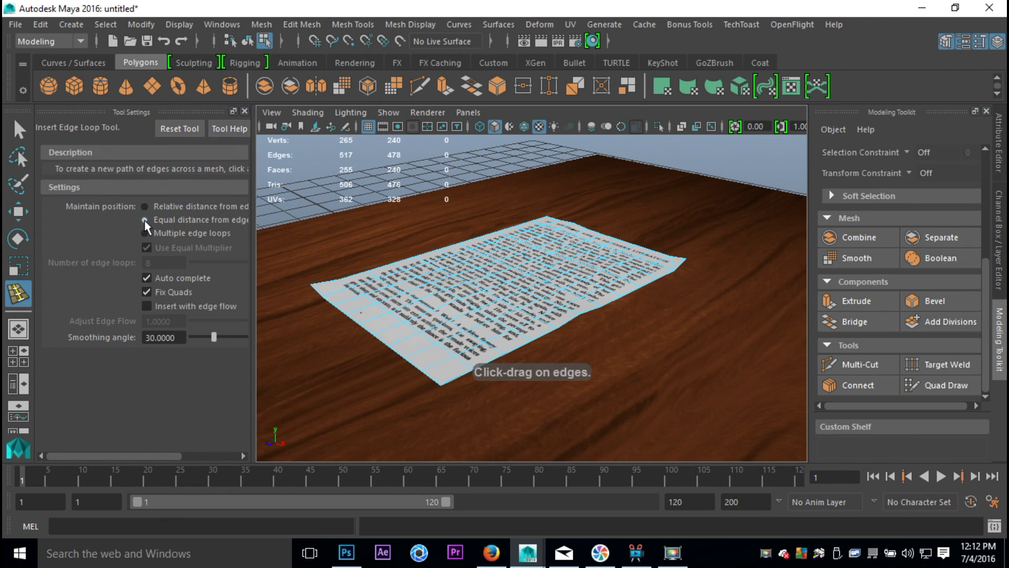
# In the top view, insert an edge loop across the page very close to the short edge with the folded corner.
pyautogui.click(18, 356)
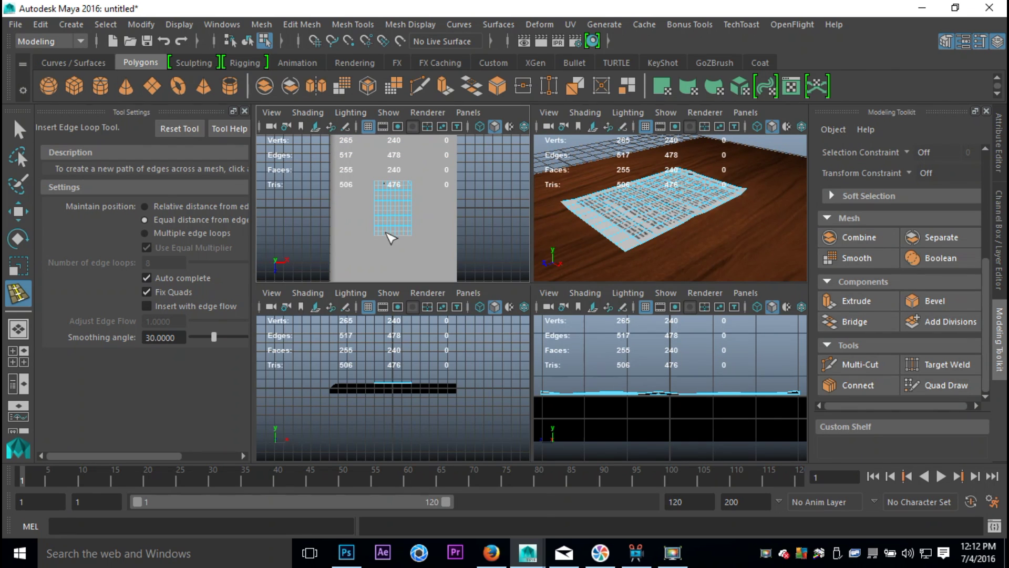
pyautogui.press('space')
pyautogui.scroll(5, 543, 318)
pyautogui.scroll(5, 479, 376)
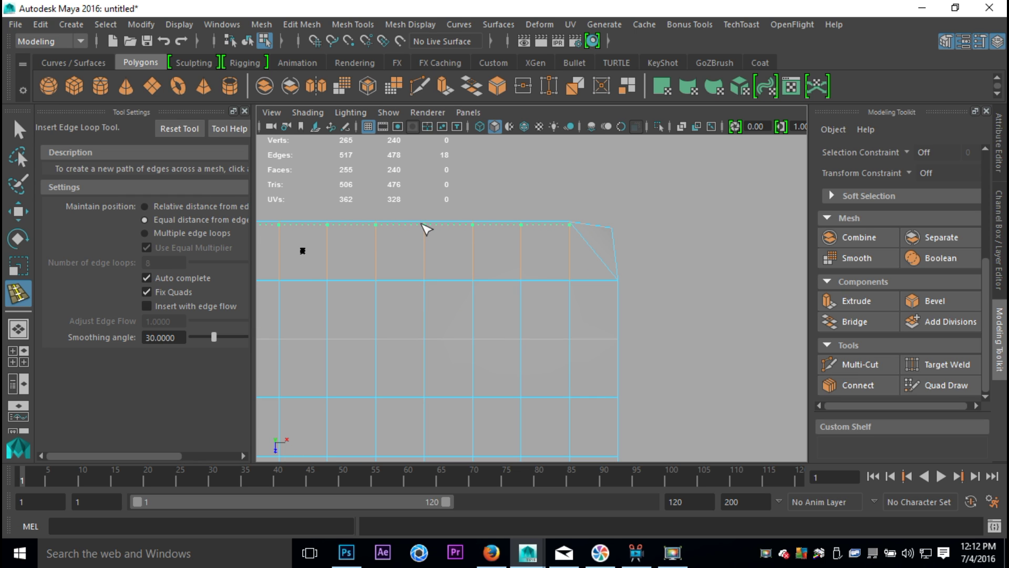
pyautogui.click(426, 228)
pyautogui.scroll(-10, 452, 289)
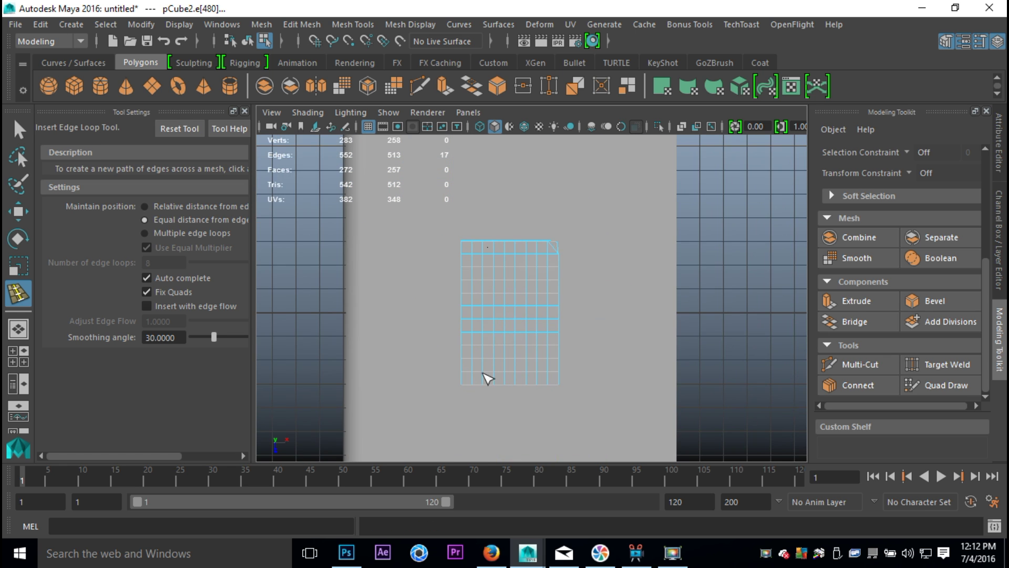
pyautogui.scroll(6, 473, 342)
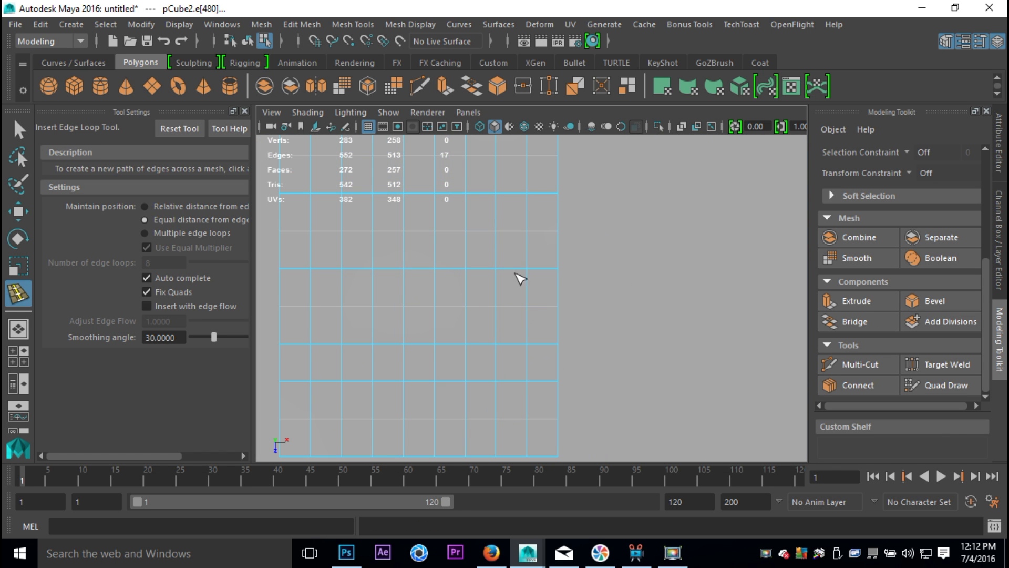
# In the top view, insert edge loops very close to the page's opposite short edge and both long edges.
pyautogui.keyDown('alt'); pyautogui.moveTo(493, 429); pyautogui.dragTo(518, 244, button='middle'); pyautogui.keyUp('alt')
pyautogui.scroll(3, 489, 258)
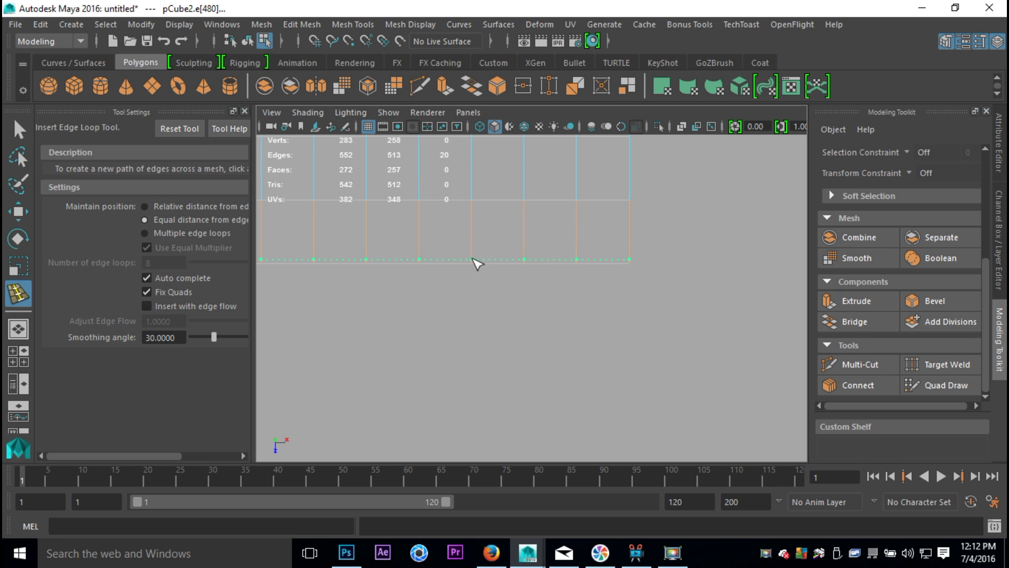
pyautogui.click(473, 259)
pyautogui.moveTo(617, 263); pyautogui.dragTo(629, 270)
pyautogui.keyDown('alt'); pyautogui.moveTo(408, 316); pyautogui.dragTo(544, 350, button='middle'); pyautogui.keyUp('alt')
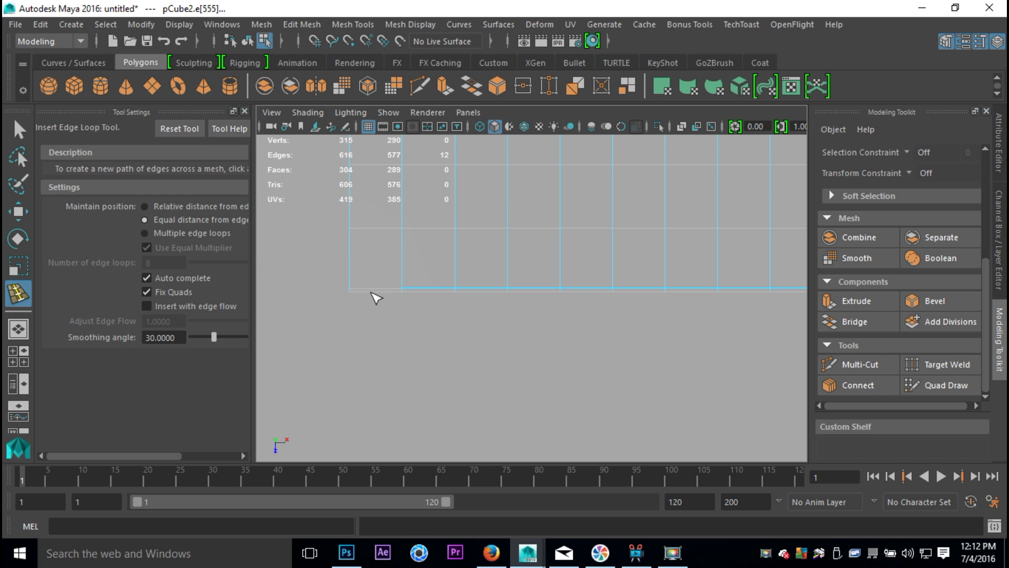
pyautogui.moveTo(357, 299); pyautogui.dragTo(358, 300)
pyautogui.press('q')
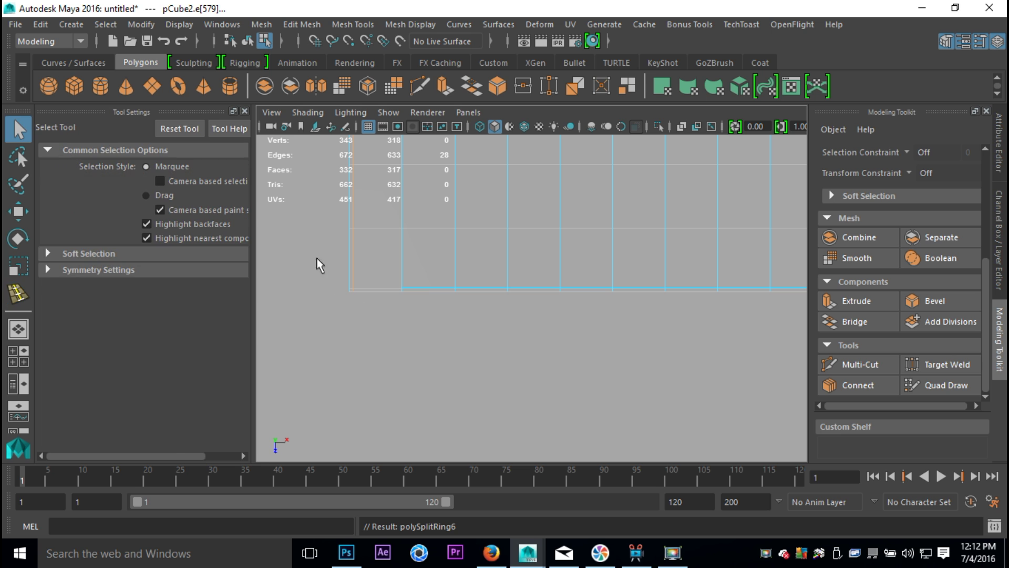
# Close the tool settings, return to the perspective view and switch the page to object mode.
pyautogui.click(244, 111)
pyautogui.press('space')
pyautogui.scroll(5, 511, 273)
pyautogui.press('space')
pyautogui.rightClick(448, 256)
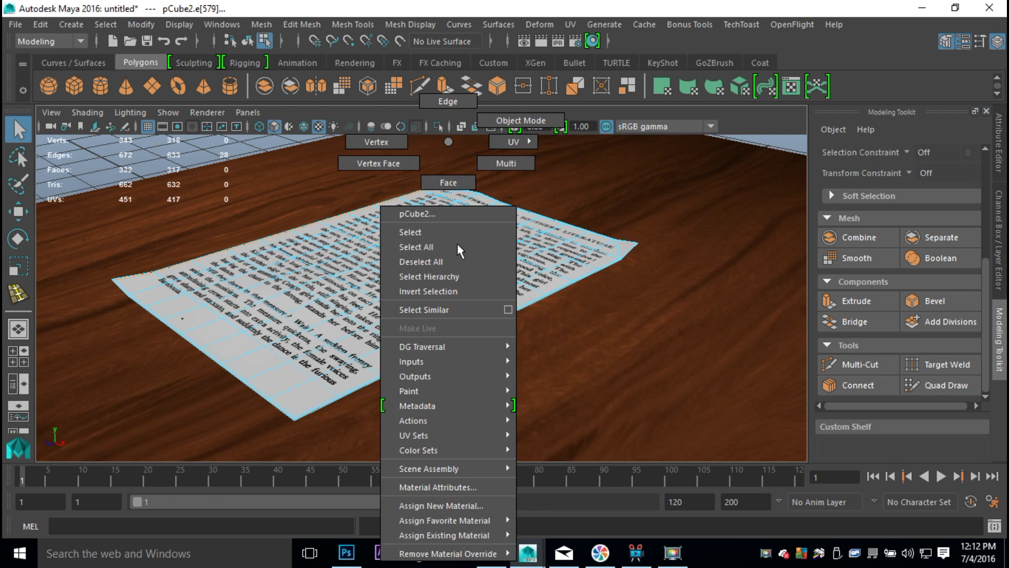
pyautogui.click(520, 120)
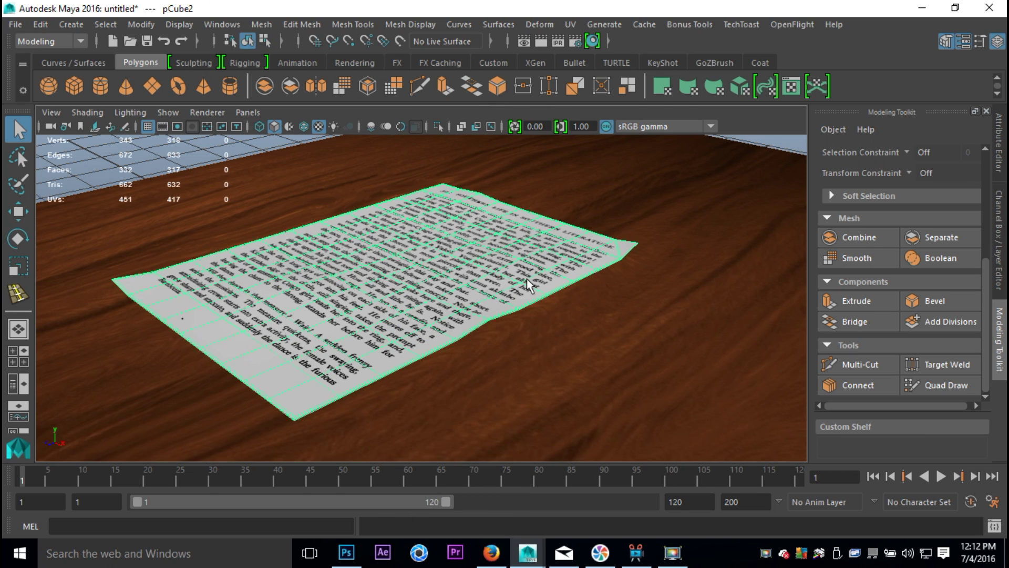
# Preview the page with smooth mesh display and examine its corners, edges and thickness against the wooden slab.
pyautogui.press('3')
pyautogui.keyDown('alt'); pyautogui.moveTo(483, 301); pyautogui.dragTo(602, 239); pyautogui.keyUp('alt')
pyautogui.keyDown('alt'); pyautogui.moveTo(602, 238); pyautogui.dragTo(471, 352, button='middle'); pyautogui.keyUp('alt')
pyautogui.scroll(8, 518, 327)
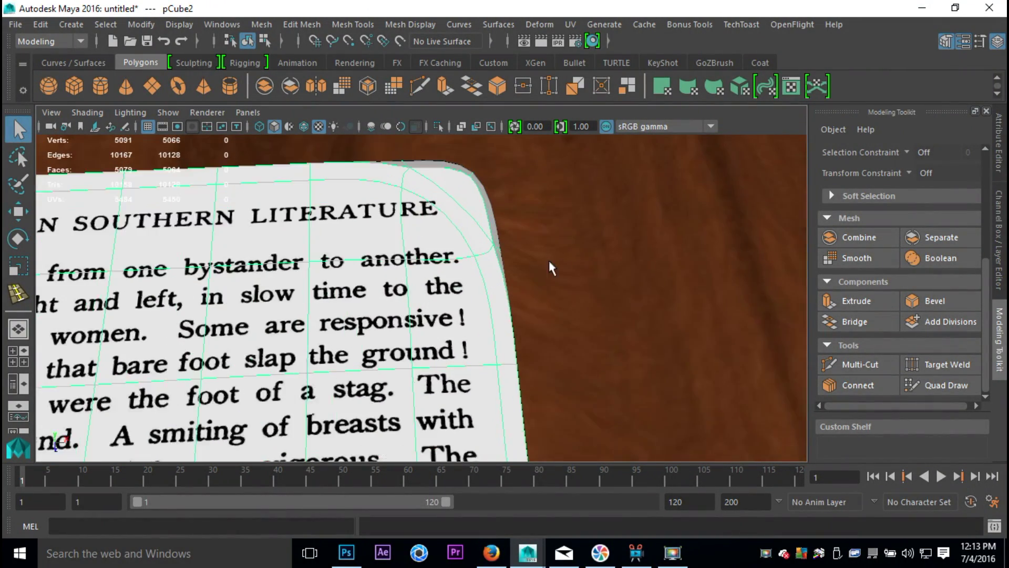
pyautogui.keyDown('alt'); pyautogui.moveTo(549, 260); pyautogui.dragTo(474, 333, button='middle'); pyautogui.keyUp('alt')
pyautogui.keyDown('alt'); pyautogui.moveTo(473, 299); pyautogui.dragTo(450, 269); pyautogui.keyUp('alt')
pyautogui.keyDown('alt'); pyautogui.moveTo(450, 270); pyautogui.dragTo(594, 273, button='middle'); pyautogui.keyUp('alt')
pyautogui.keyDown('alt'); pyautogui.moveTo(594, 273); pyautogui.dragTo(482, 317, button='right'); pyautogui.keyUp('alt')
pyautogui.keyDown('alt'); pyautogui.moveTo(481, 317); pyautogui.dragTo(507, 322, button='middle'); pyautogui.keyUp('alt')
pyautogui.keyDown('alt'); pyautogui.moveTo(506, 322); pyautogui.dragTo(241, 239); pyautogui.keyUp('alt')
pyautogui.click(116, 273)
pyautogui.keyDown('alt'); pyautogui.moveTo(401, 351); pyautogui.dragTo(613, 375); pyautogui.keyUp('alt')
pyautogui.scroll(-3, 536, 387)
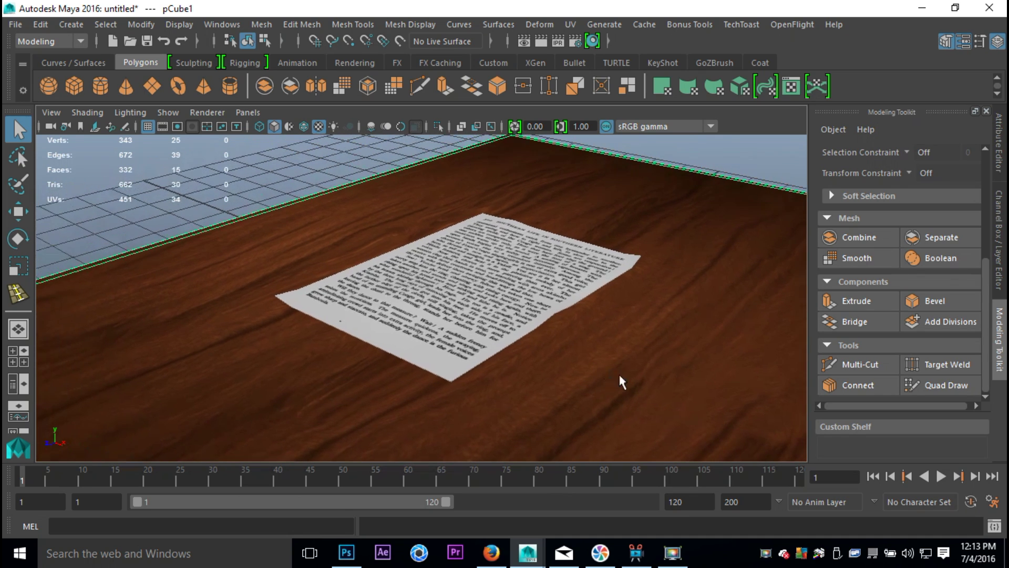
# Rotate the page about its vertical axis so it lies at an angle on the wooden slab.
pyautogui.click(507, 300)
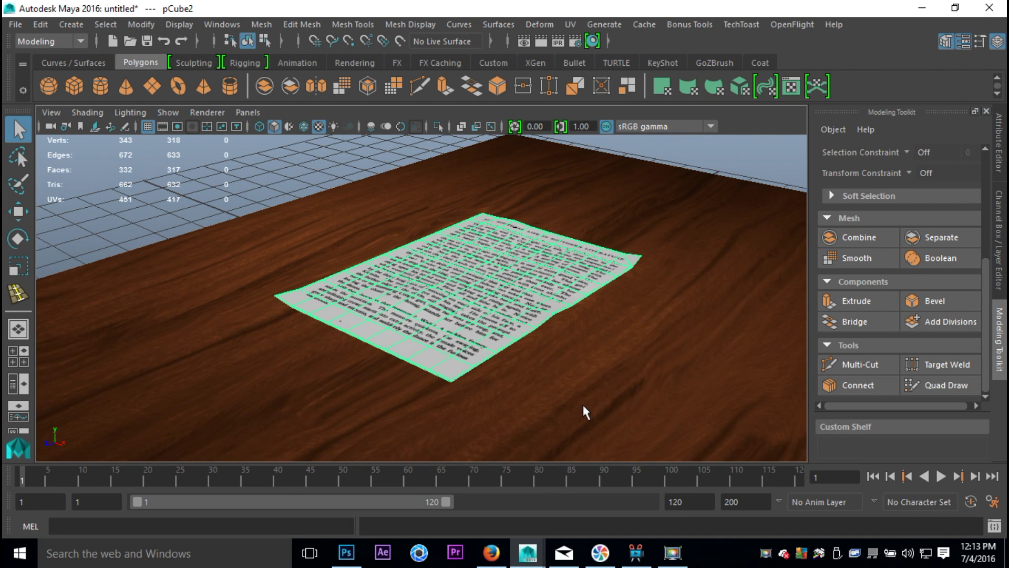
pyautogui.press('e')
pyautogui.moveTo(484, 310); pyautogui.dragTo(466, 314)
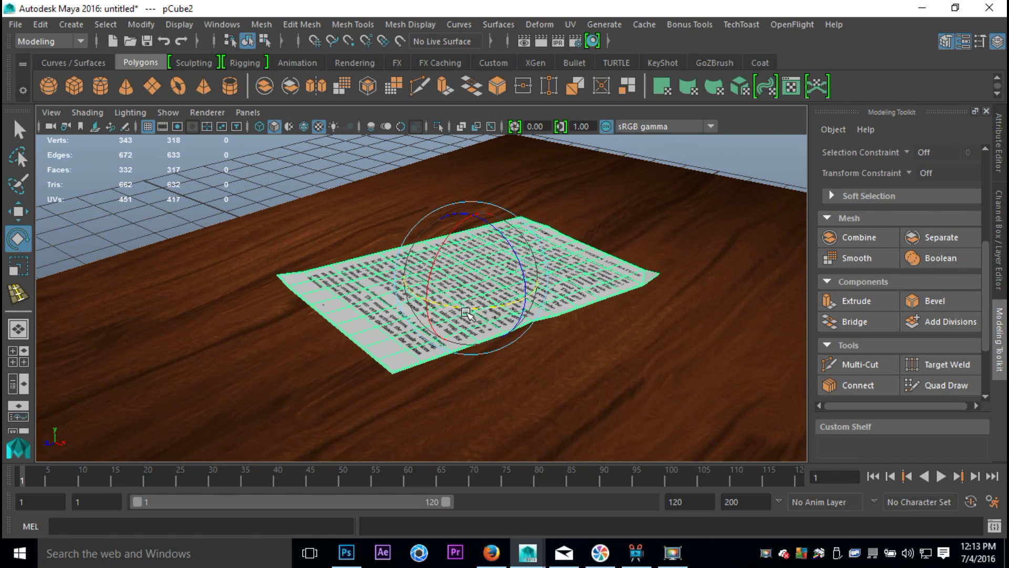
pyautogui.scroll(-3, 475, 330)
pyautogui.keyDown('alt'); pyautogui.moveTo(548, 337); pyautogui.dragTo(545, 340); pyautogui.keyUp('alt')
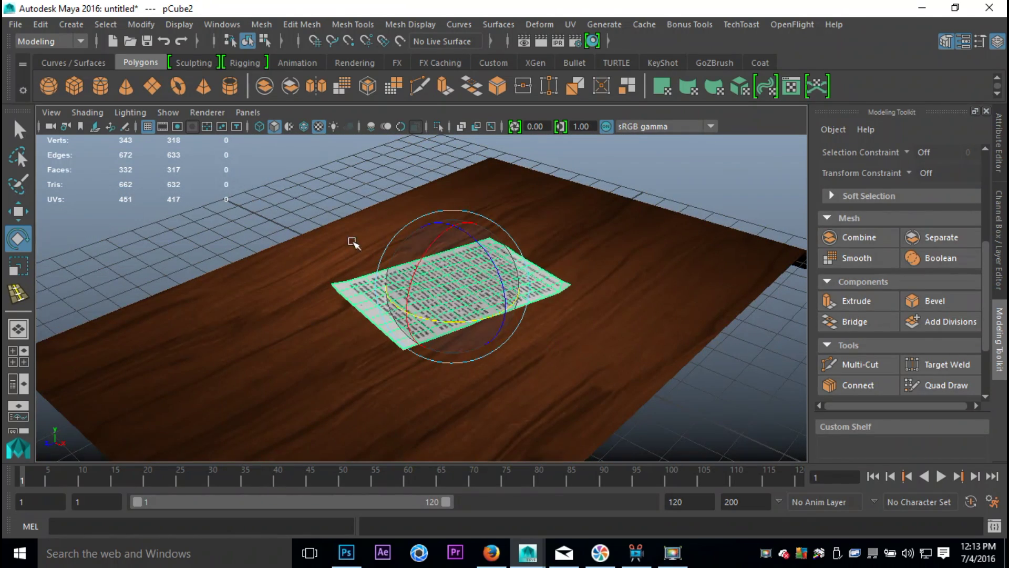
# Create a point light, raise it above the slab on one side of the page, and display the scene with its lights.
pyautogui.click(76, 24)
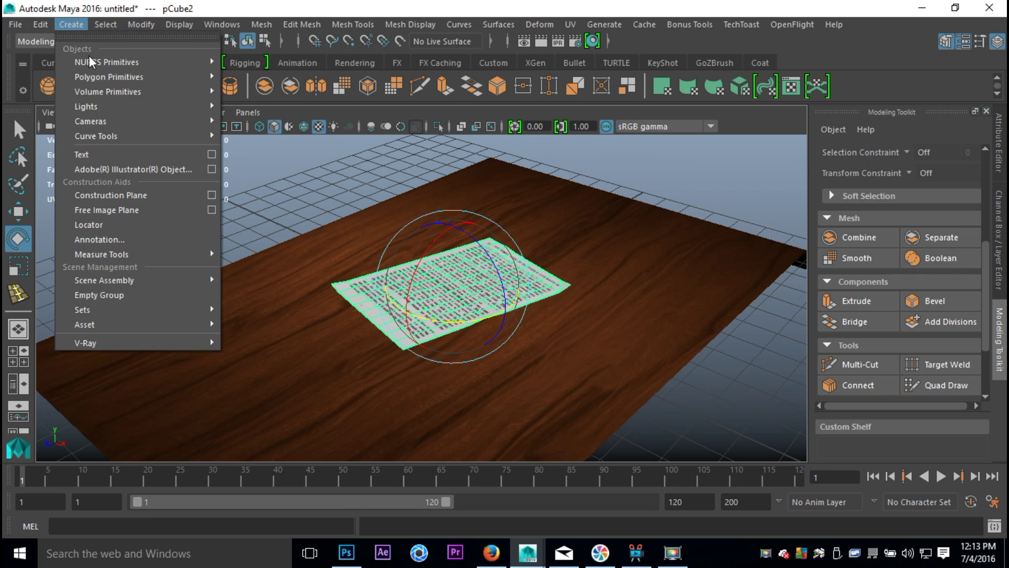
pyautogui.moveTo(128, 106)
pyautogui.click(273, 155)
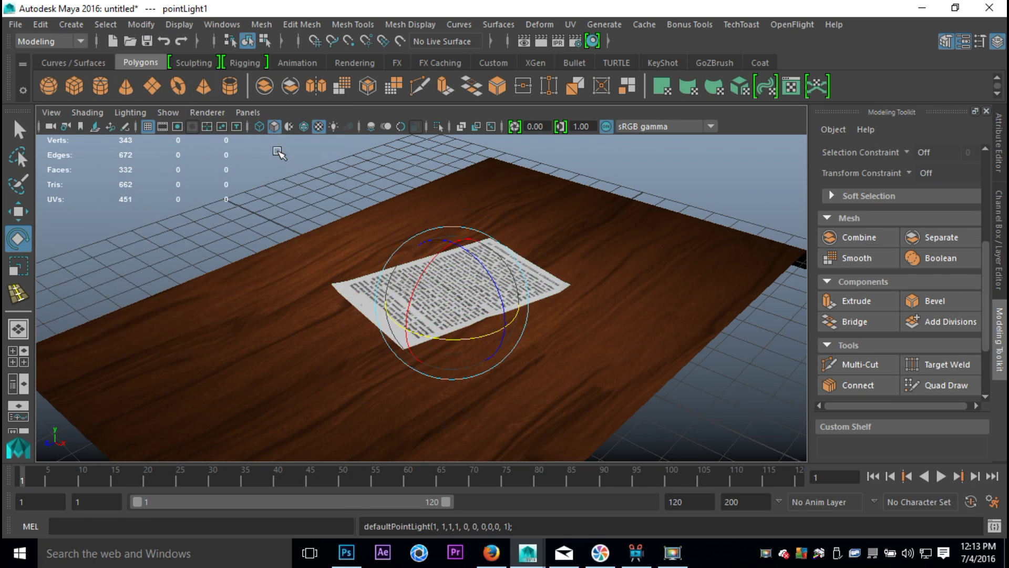
pyautogui.press('w')
pyautogui.moveTo(464, 240); pyautogui.dragTo(454, 134)
pyautogui.moveTo(423, 215); pyautogui.dragTo(243, 289)
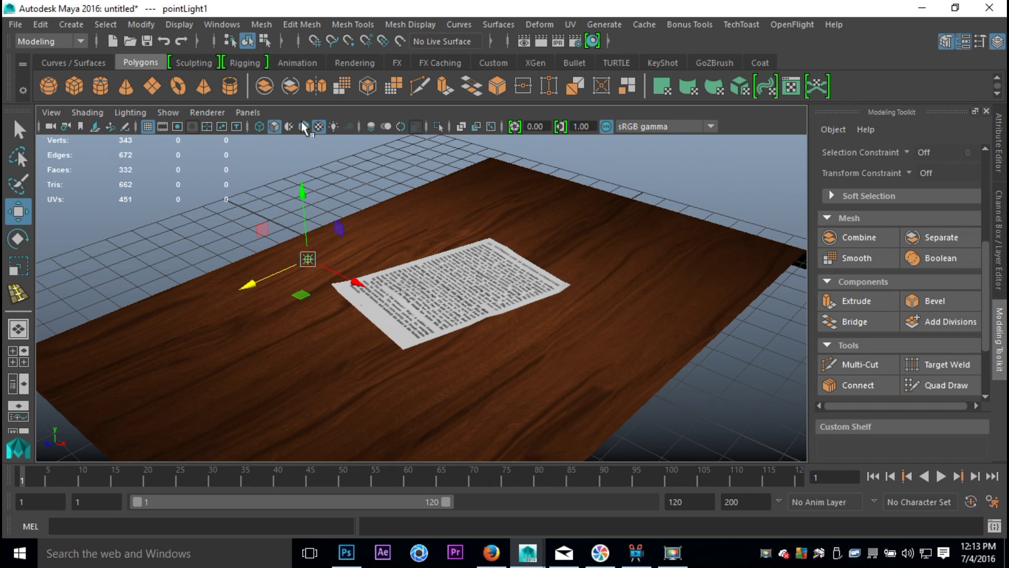
pyautogui.press('7')
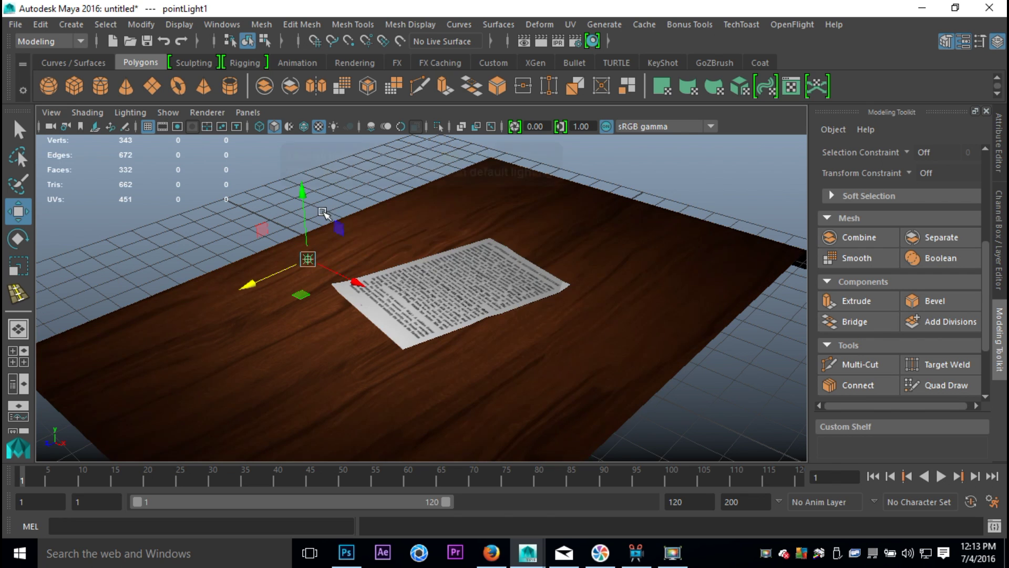
pyautogui.moveTo(303, 218); pyautogui.dragTo(293, 164)
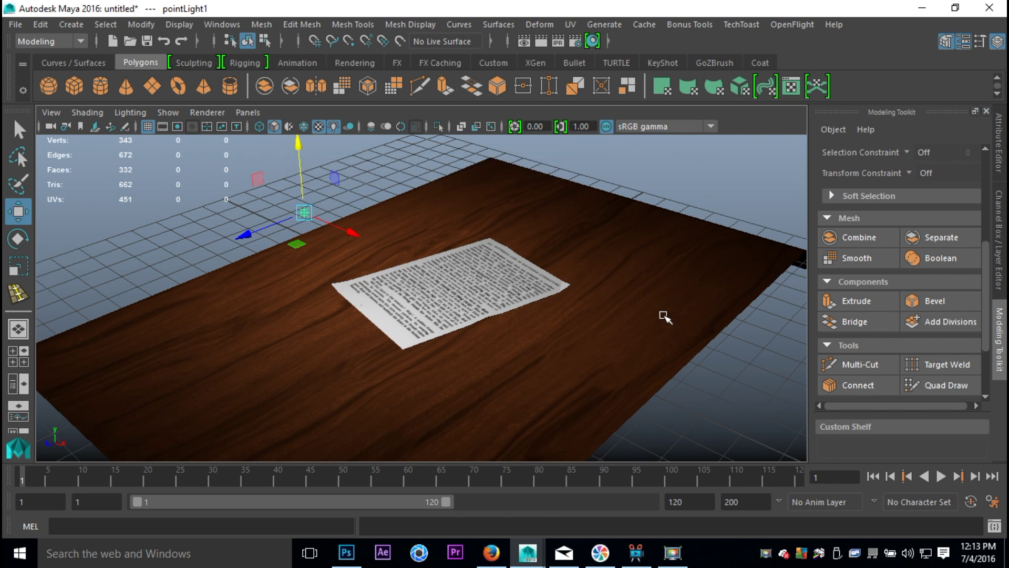
# Duplicate the point light and move the copy to the opposite side of the page, raised higher above the slab.
pyautogui.hotkey('ctrl', 'd')
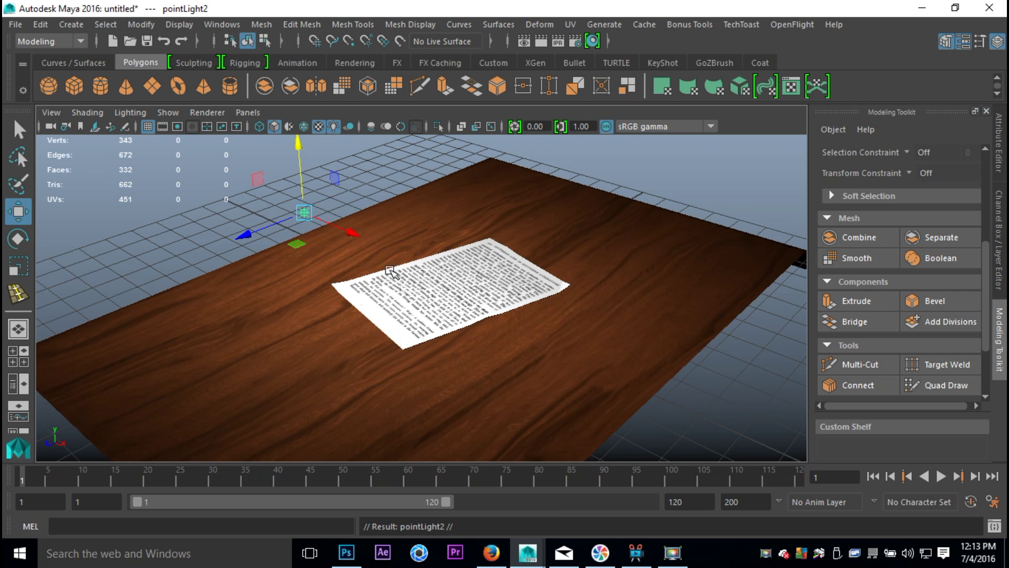
pyautogui.moveTo(349, 231); pyautogui.dragTo(577, 390)
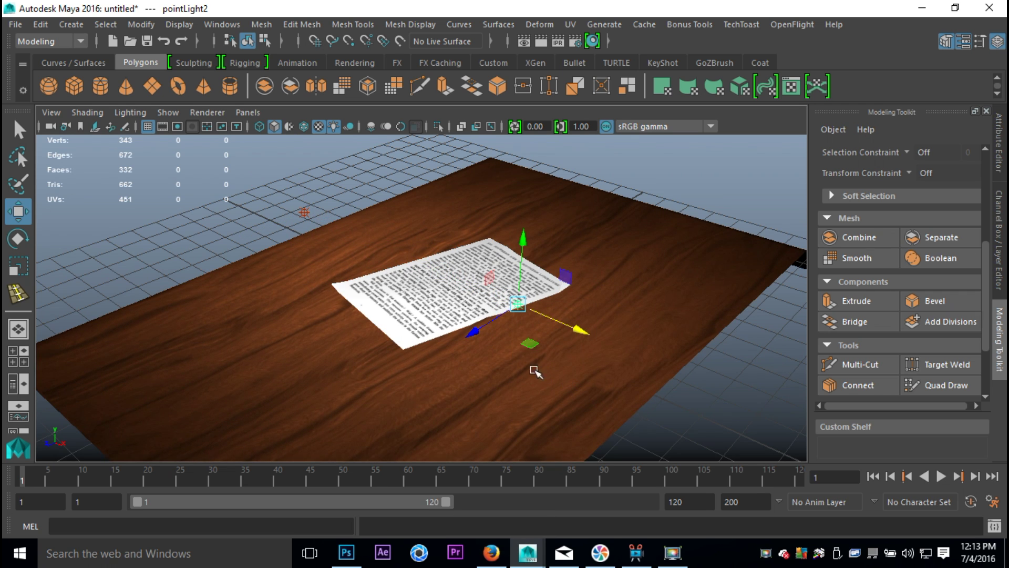
pyautogui.moveTo(476, 330); pyautogui.dragTo(547, 307)
pyautogui.moveTo(582, 210); pyautogui.dragTo(591, 59)
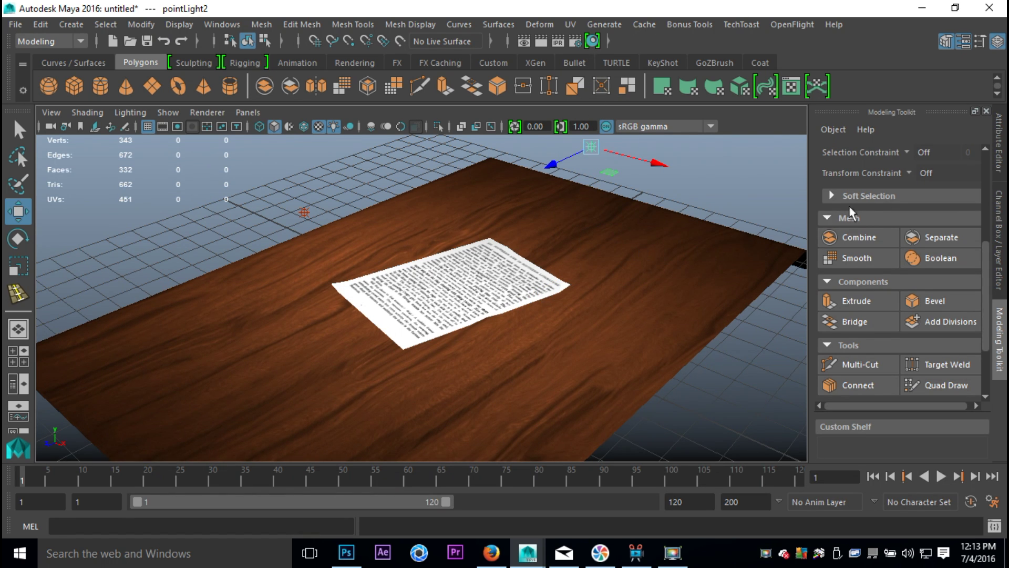
# Turn off Use Ray Trace Shadows in the duplicated point light's raytrace shadow attributes.
pyautogui.hotkey('ctrl', 'a')
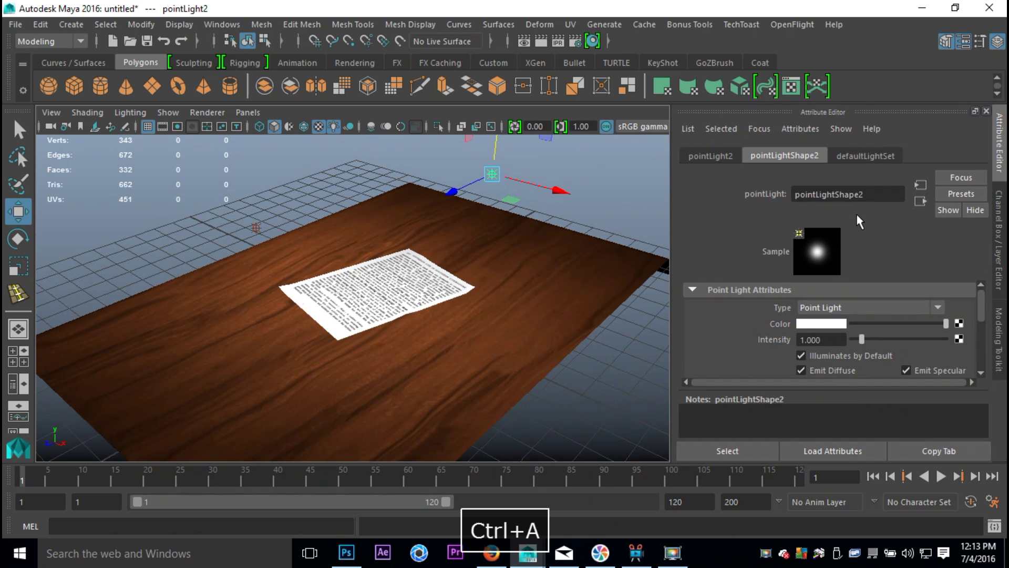
pyautogui.click(718, 157)
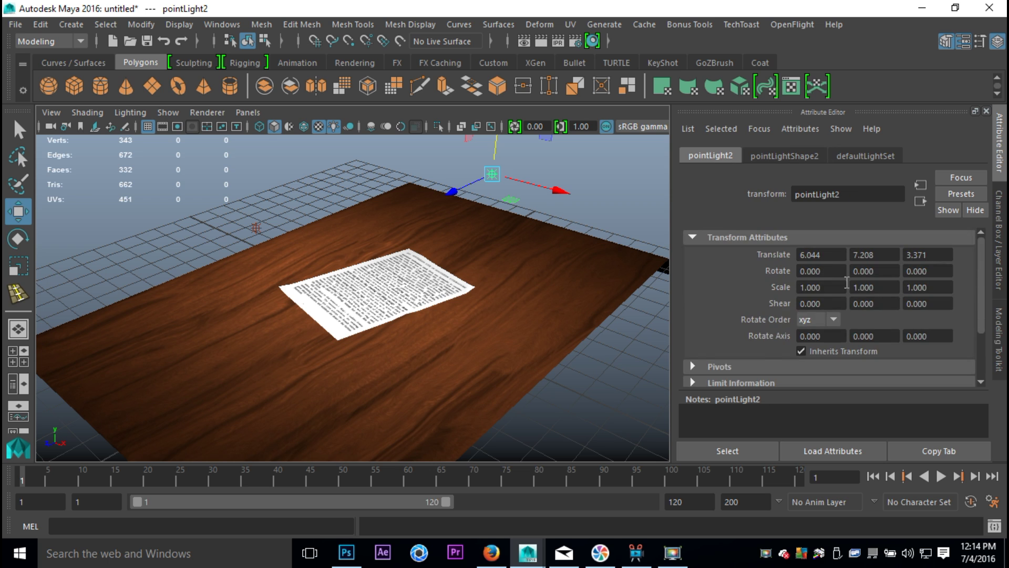
pyautogui.scroll(-3, 859, 291)
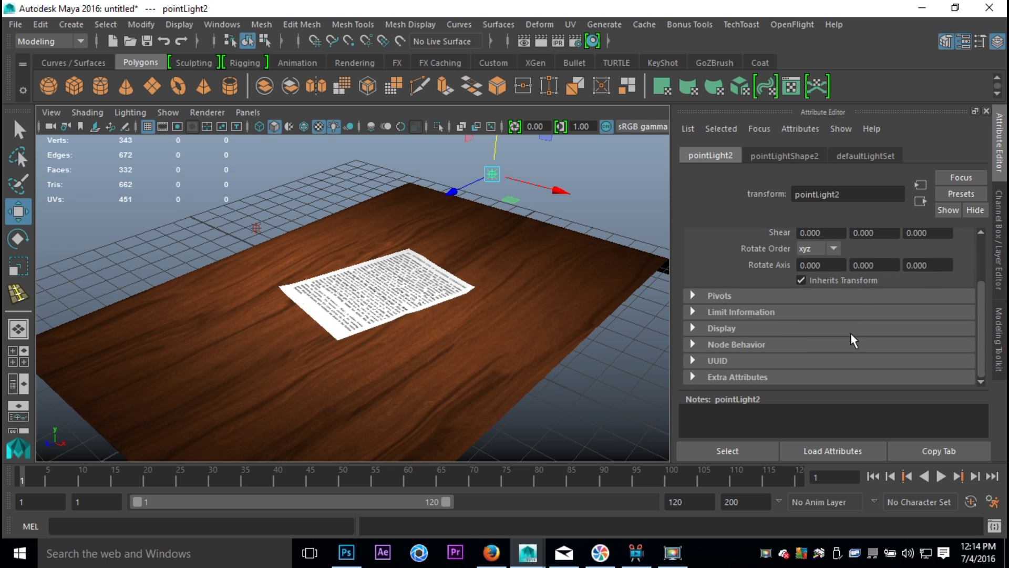
pyautogui.scroll(3, 850, 334)
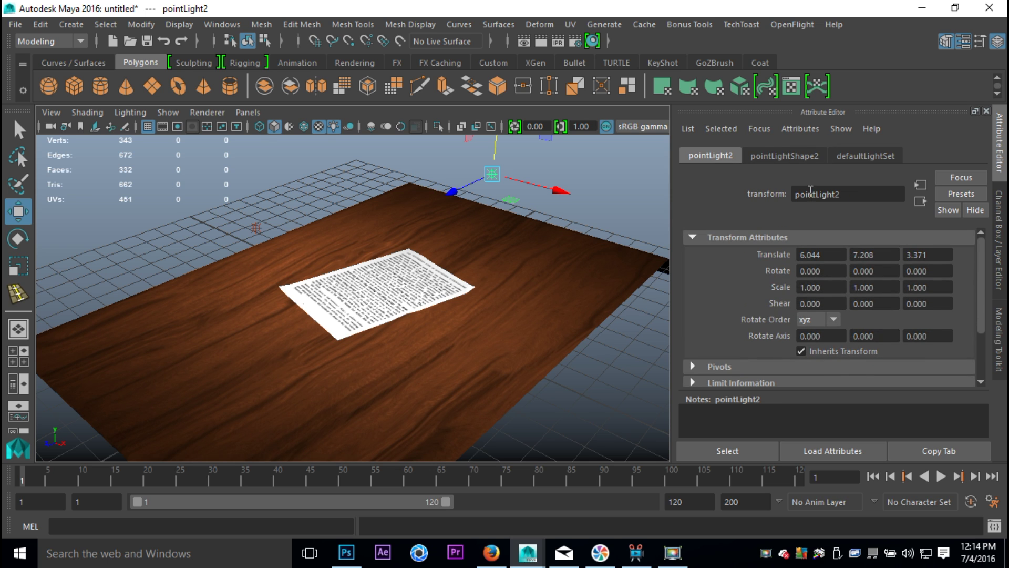
pyautogui.click(807, 157)
pyautogui.scroll(-5, 903, 306)
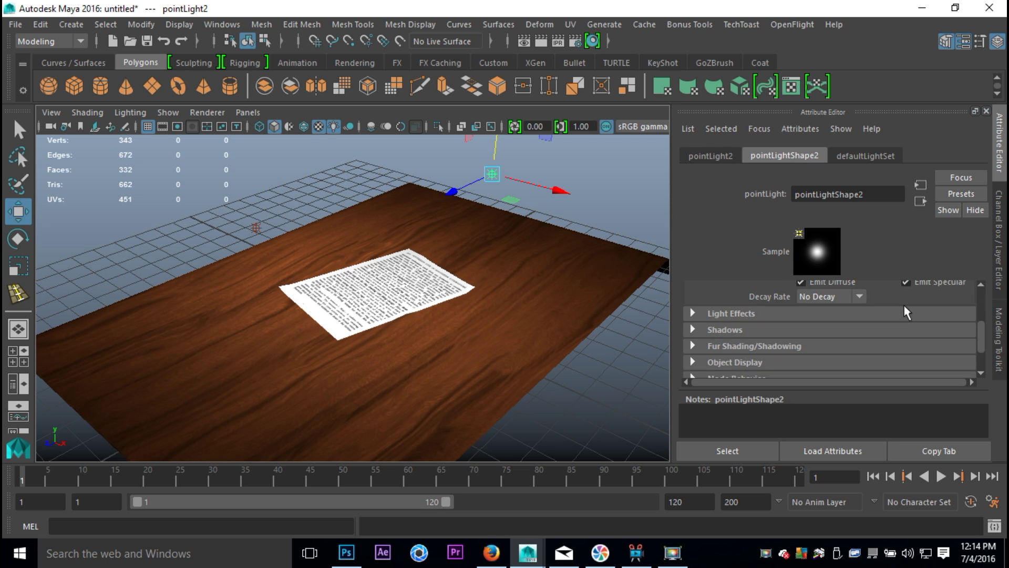
pyautogui.click(692, 286)
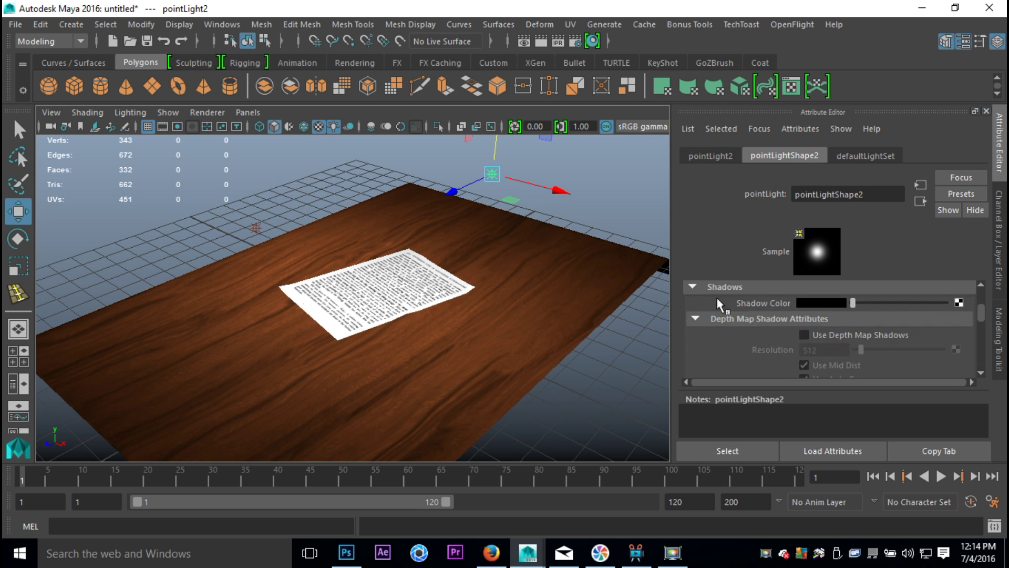
pyautogui.scroll(-5, 914, 334)
pyautogui.scroll(-4, 913, 336)
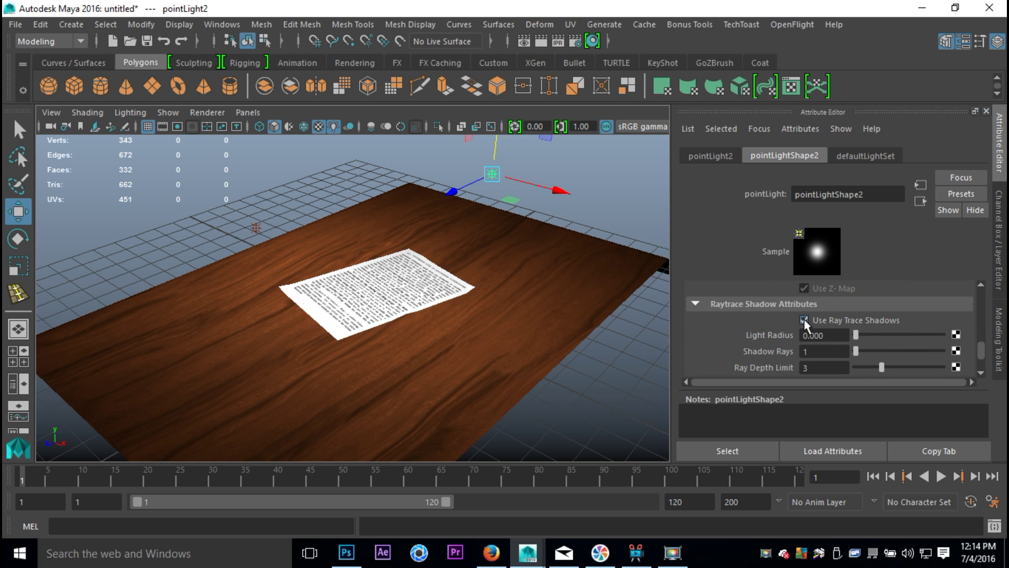
pyautogui.click(804, 321)
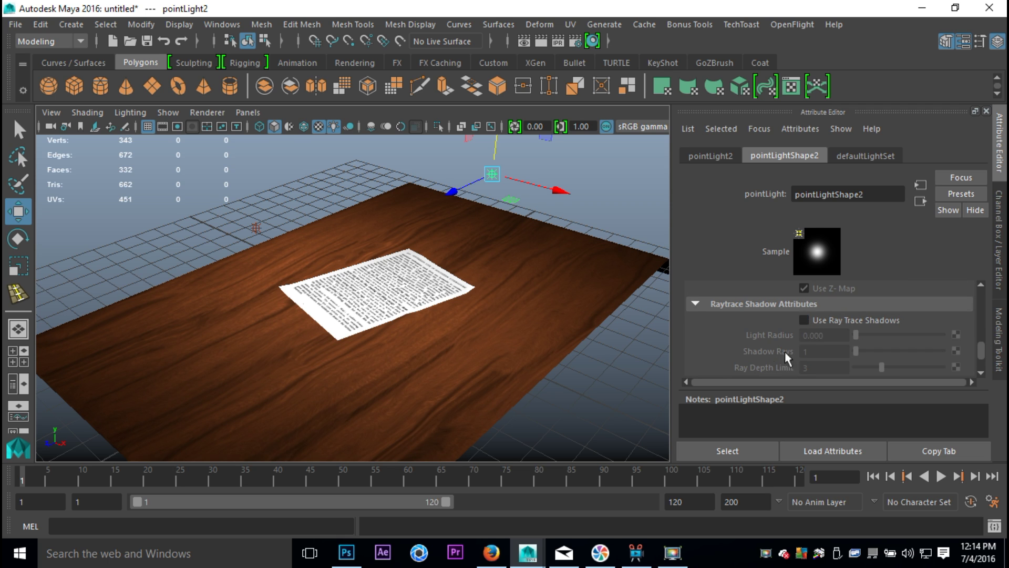
# Select the original point light, render a close-up of the page in the perspective view, and close the render.
pyautogui.click(256, 227)
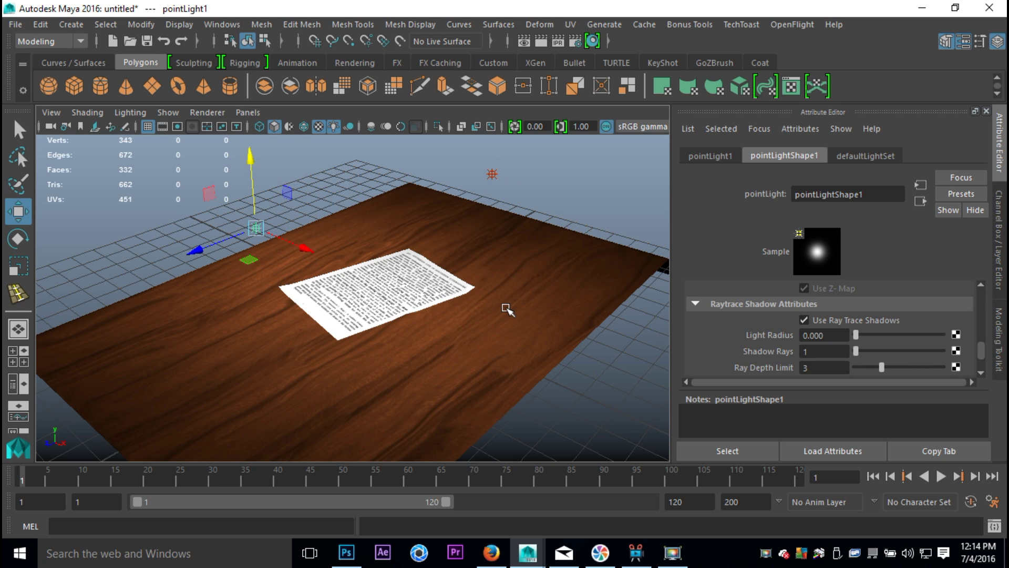
pyautogui.scroll(3, 508, 307)
pyautogui.scroll(2, 511, 309)
pyautogui.scroll(-2, 511, 309)
pyautogui.scroll(2, 511, 309)
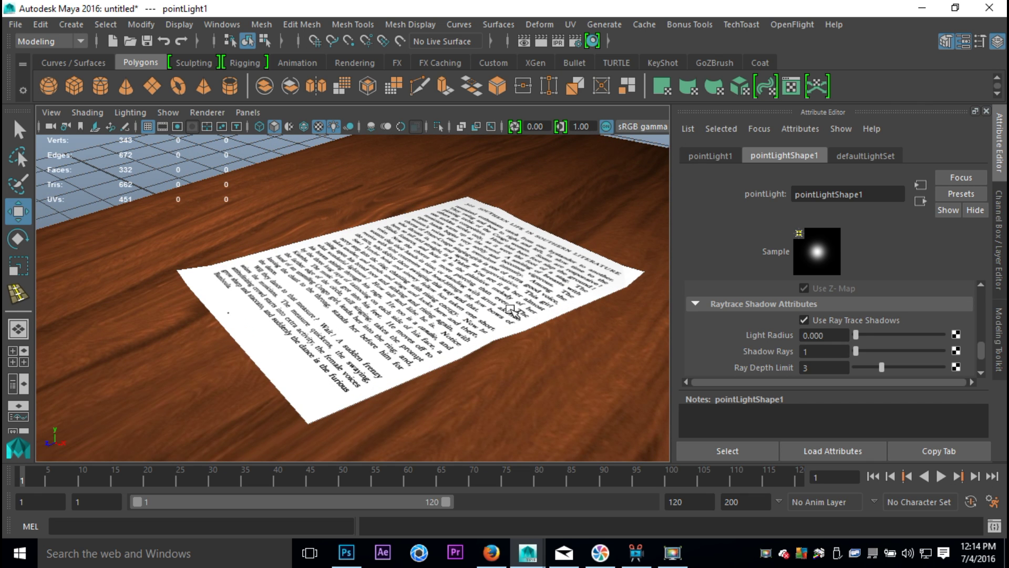
pyautogui.click(540, 41)
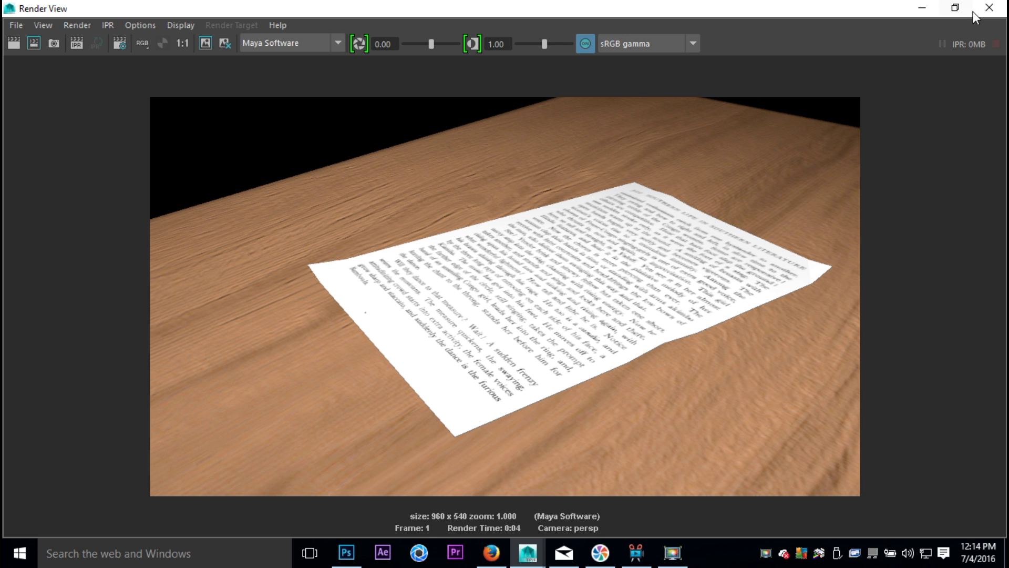
pyautogui.click(989, 8)
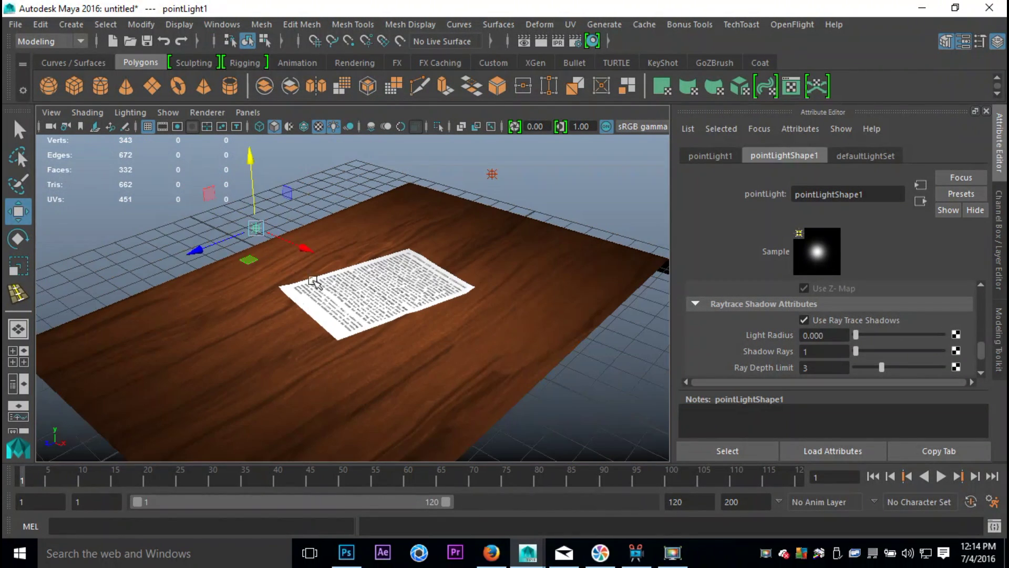
# Turn on Use Ray Trace Shadows for the duplicated point light and turn it off for the original one.
pyautogui.moveTo(488, 206); pyautogui.dragTo(494, 178)
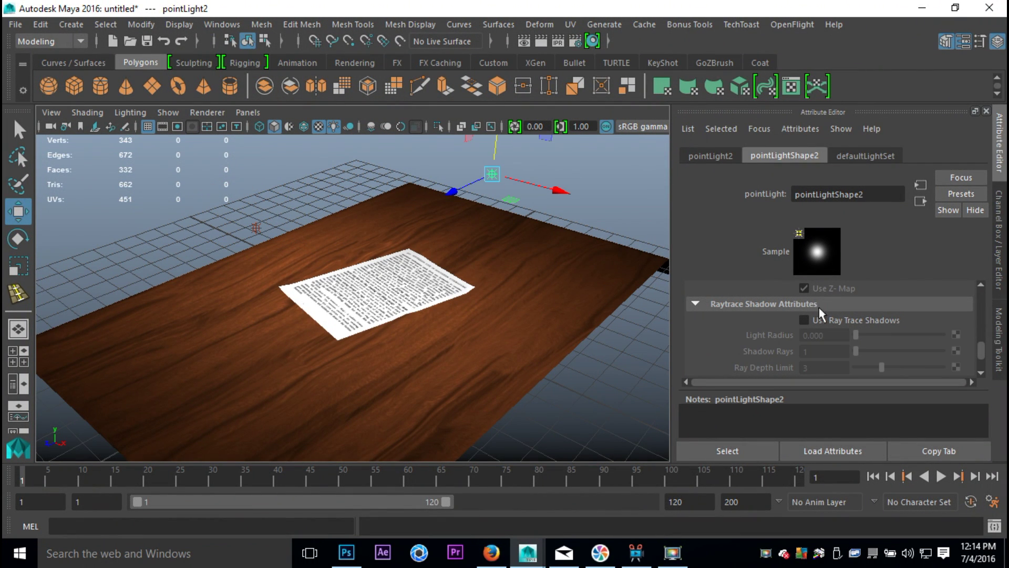
pyautogui.click(804, 320)
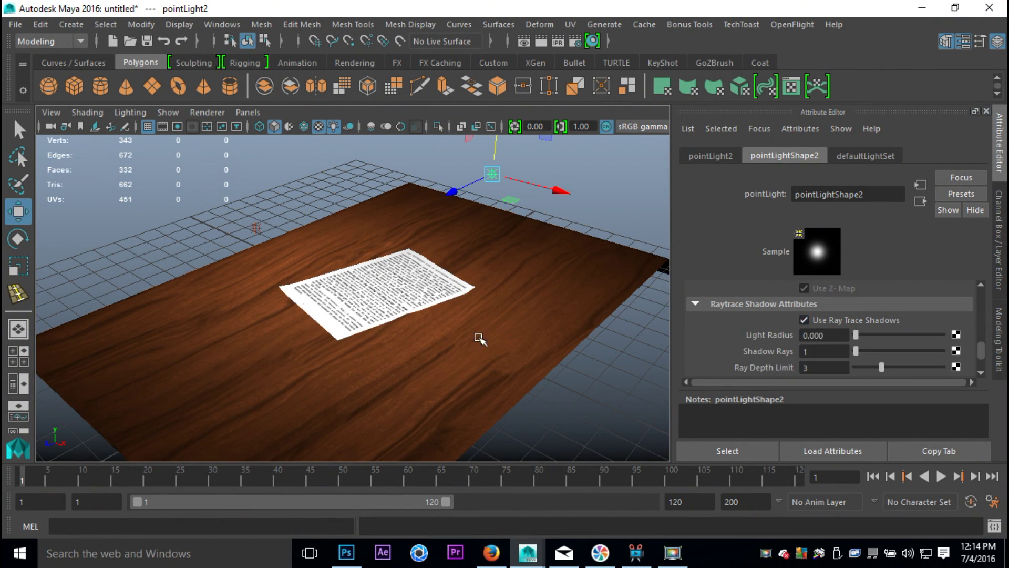
pyautogui.click(256, 230)
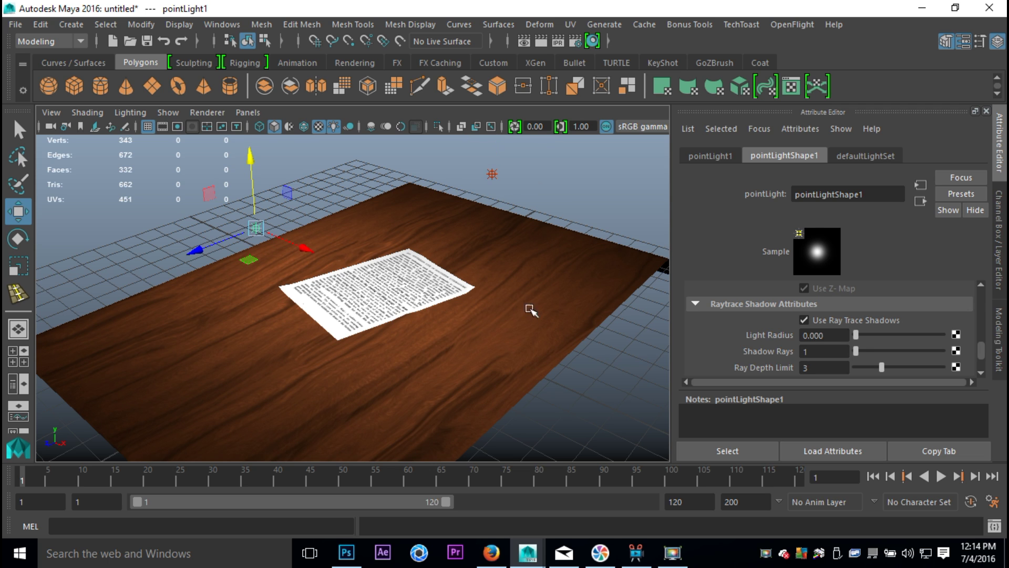
pyautogui.click(803, 320)
# Render a close-up of the page in the perspective view to check its shadows, and close the render.
pyautogui.scroll(5, 422, 322)
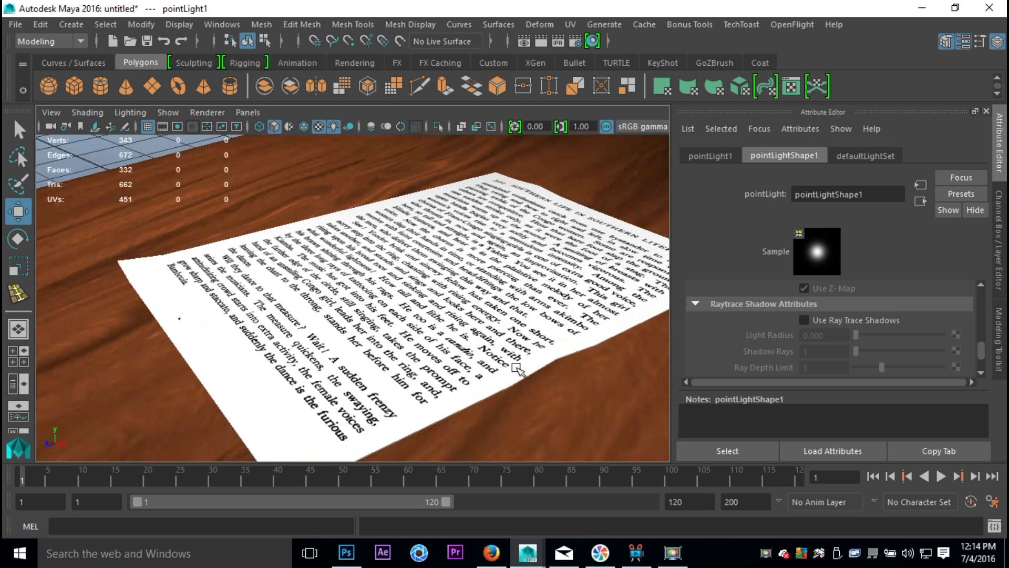
pyautogui.scroll(-2, 516, 362)
pyautogui.scroll(3, 519, 364)
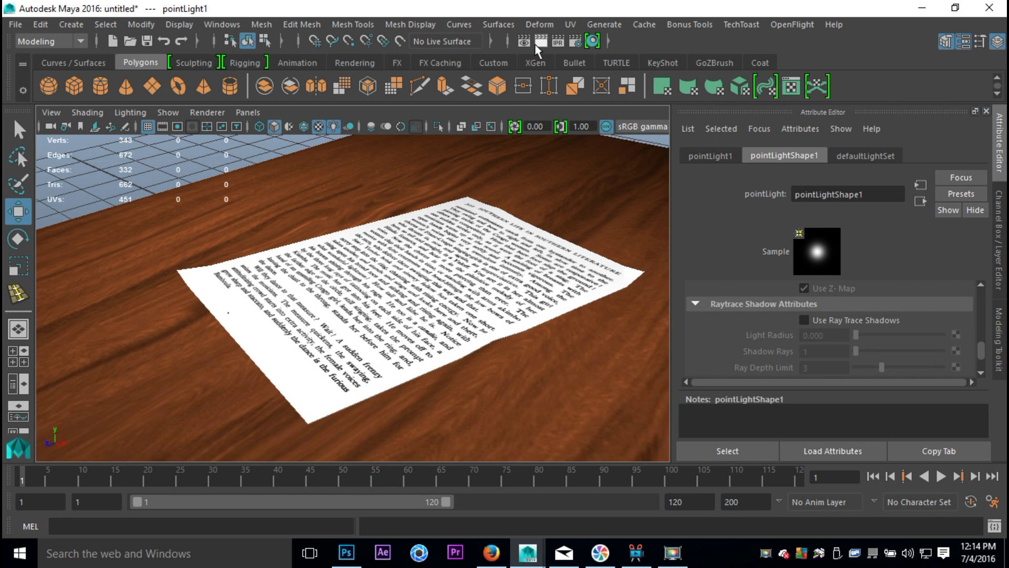
pyautogui.click(541, 42)
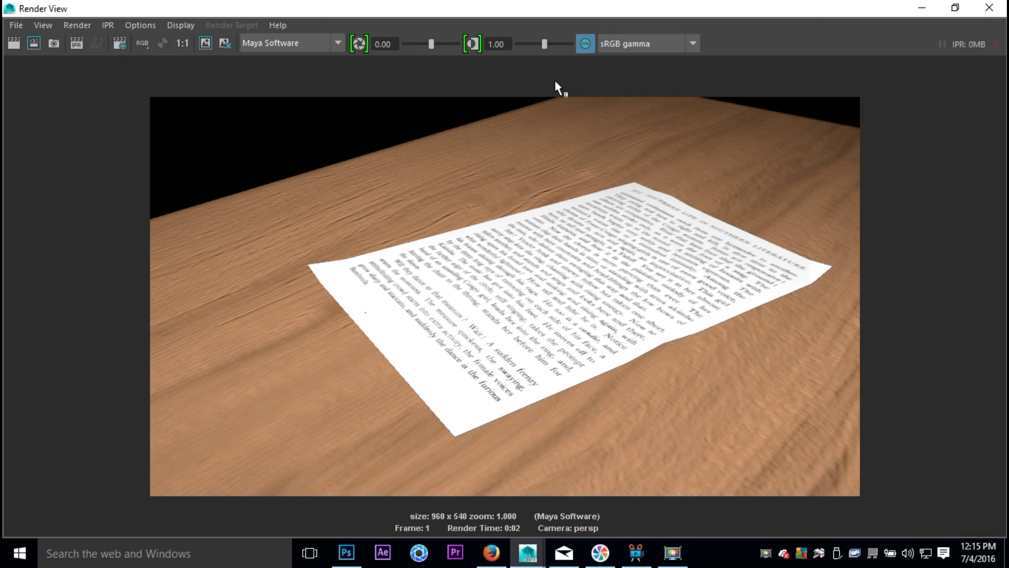
pyautogui.click(989, 7)
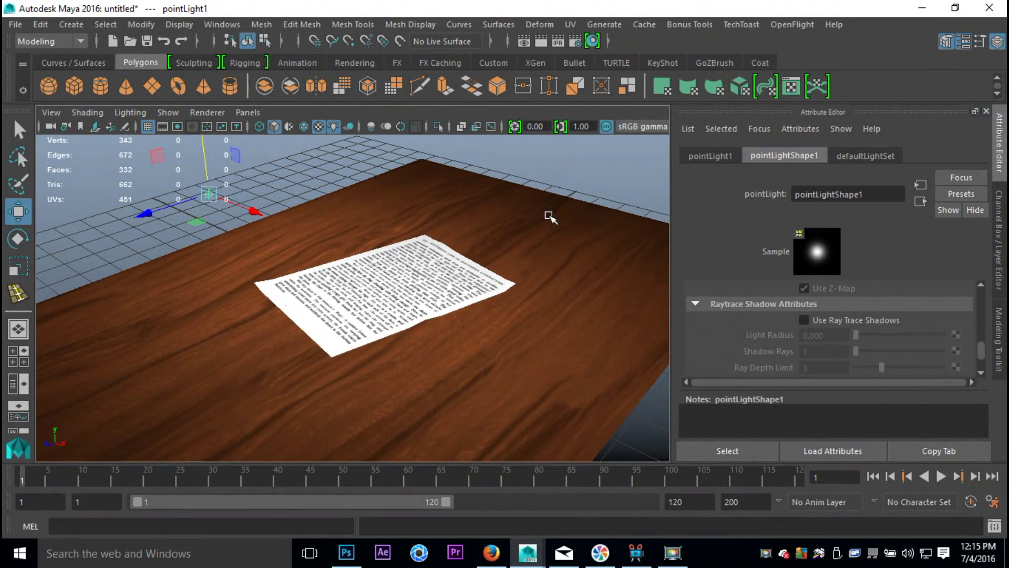
# Select the page mesh and apply a nonlinear Bend deformer to it.
pyautogui.keyDown('alt'); pyautogui.moveTo(527, 249); pyautogui.dragTo(491, 273); pyautogui.keyUp('alt')
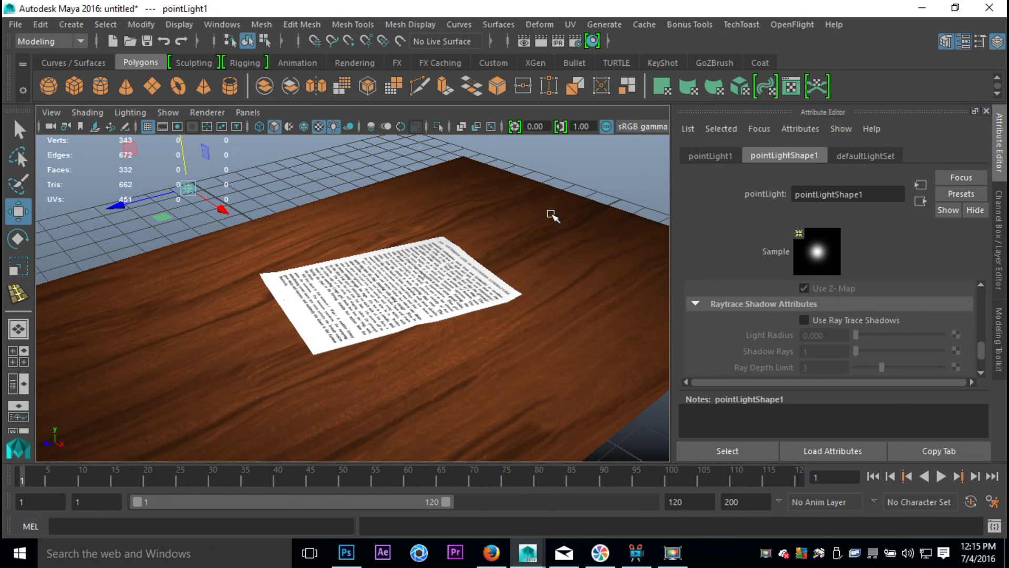
pyautogui.click(593, 171)
pyautogui.click(430, 298)
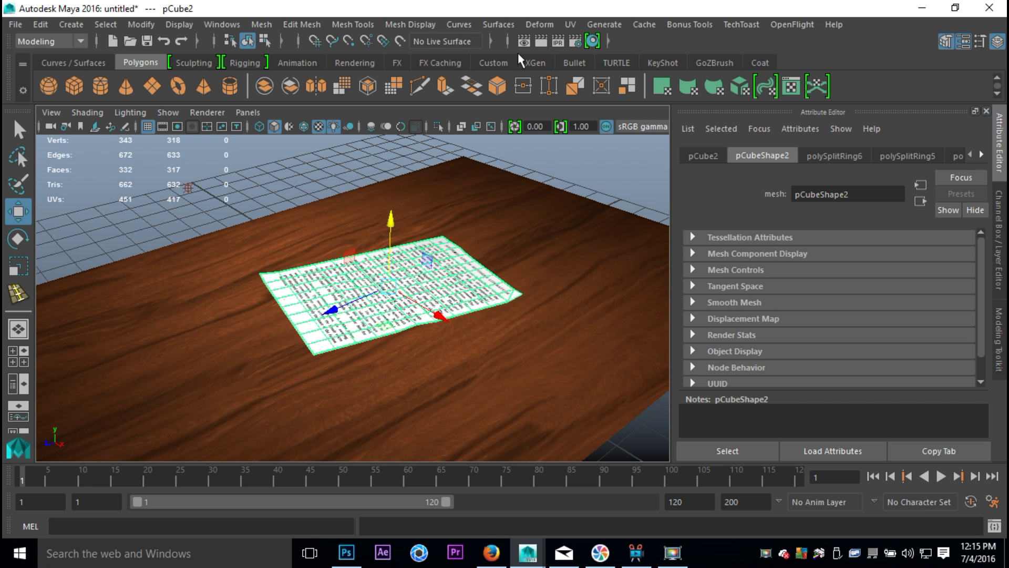
pyautogui.click(541, 27)
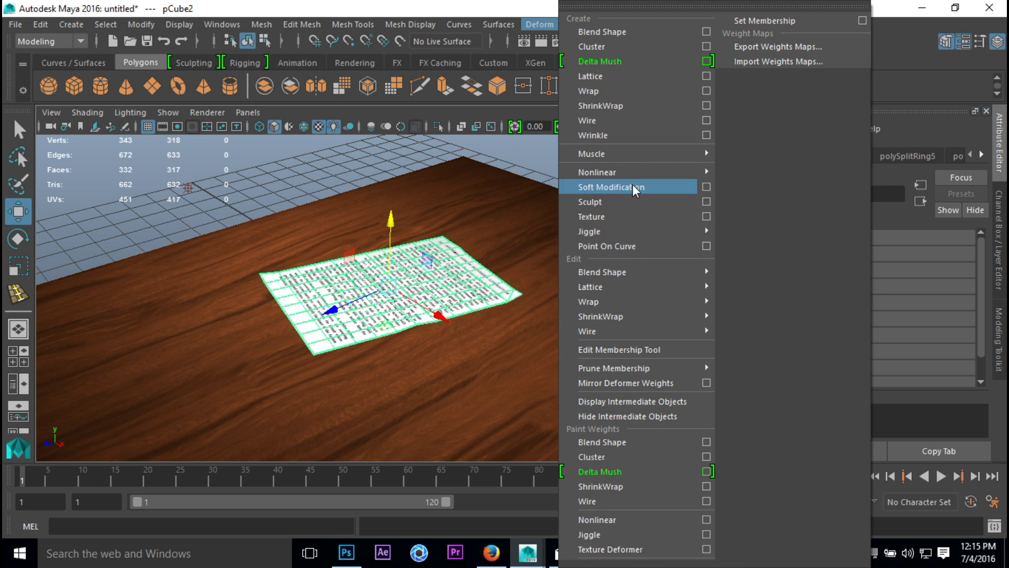
pyautogui.moveTo(640, 173)
pyautogui.click(758, 185)
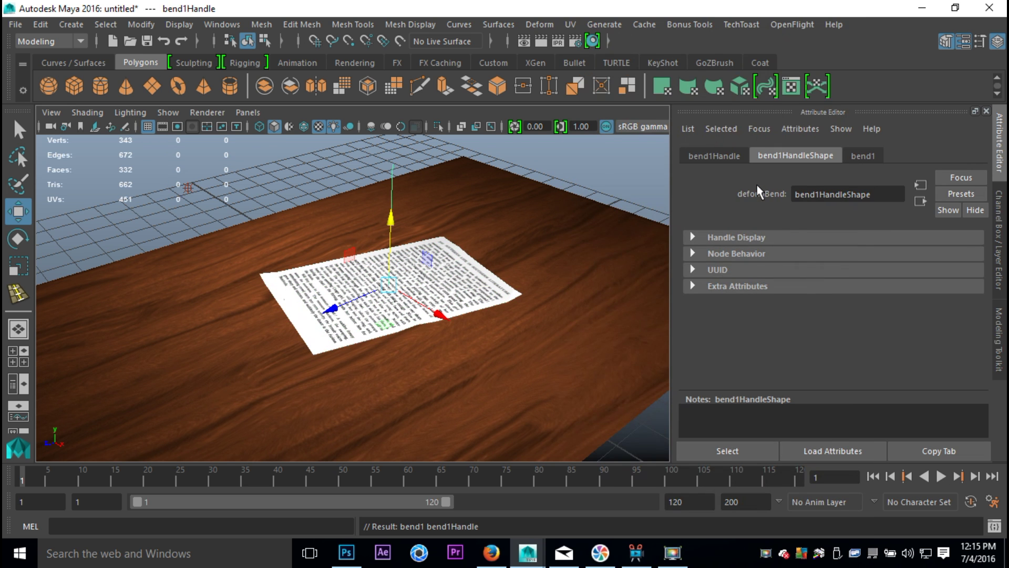
# Rotate the upright bend handle until it lies nearly flat across the page.
pyautogui.moveTo(469, 347)
pyautogui.keyDown('alt'); pyautogui.mouseDown()
pyautogui.moveTo(461, 341)
pyautogui.moveTo(482, 309)
pyautogui.moveTo(511, 326)
pyautogui.moveTo(518, 317)
pyautogui.moveTo(475, 340)
pyautogui.moveTo(473, 313)
pyautogui.moveTo(478, 331)
pyautogui.mouseUp(); pyautogui.keyUp('alt')
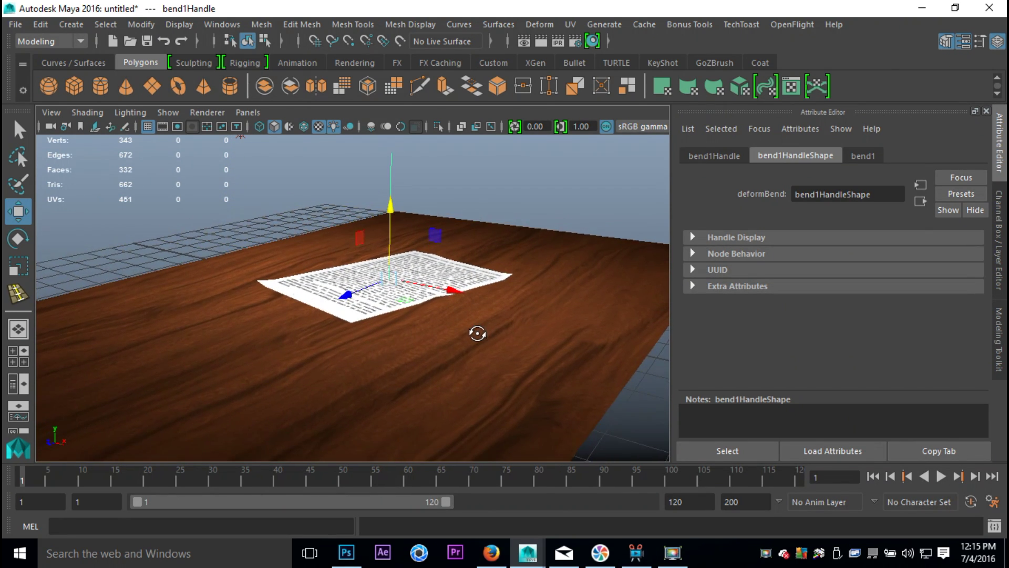
pyautogui.press('e')
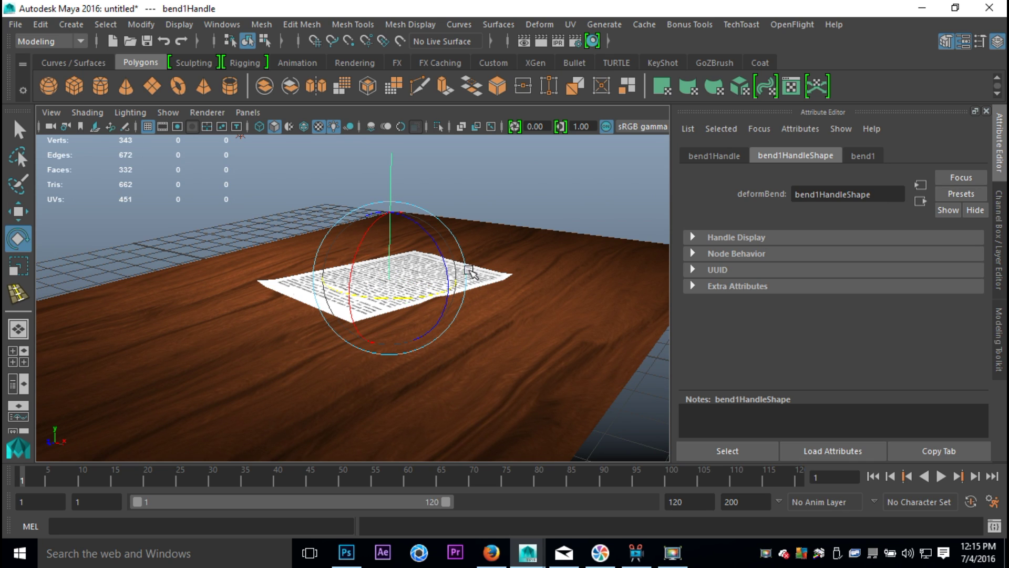
pyautogui.moveTo(425, 230); pyautogui.dragTo(455, 316)
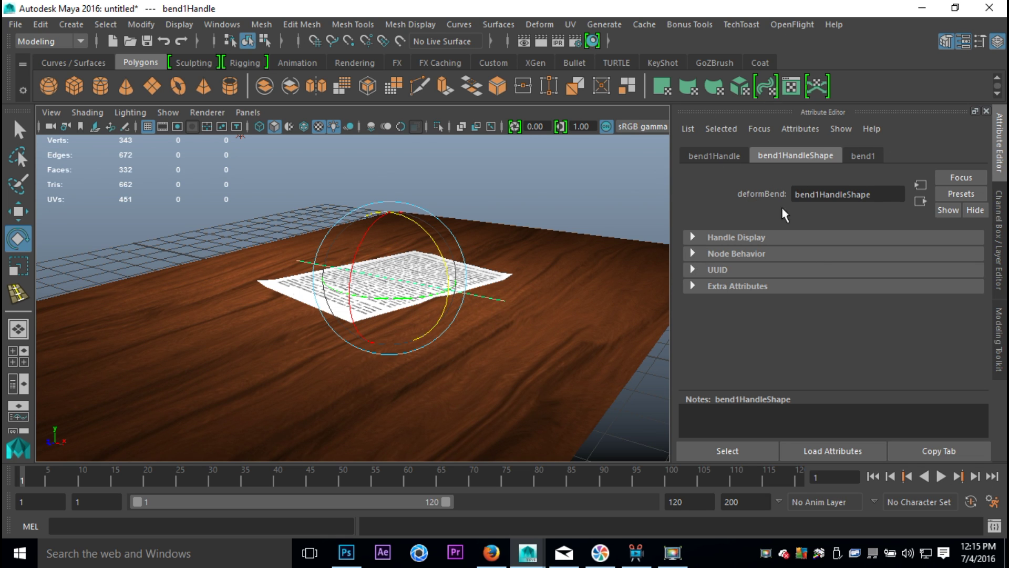
# Try bending the page with a Curvature of about -53.6, and reset the Curvature to 0.
pyautogui.click(873, 161)
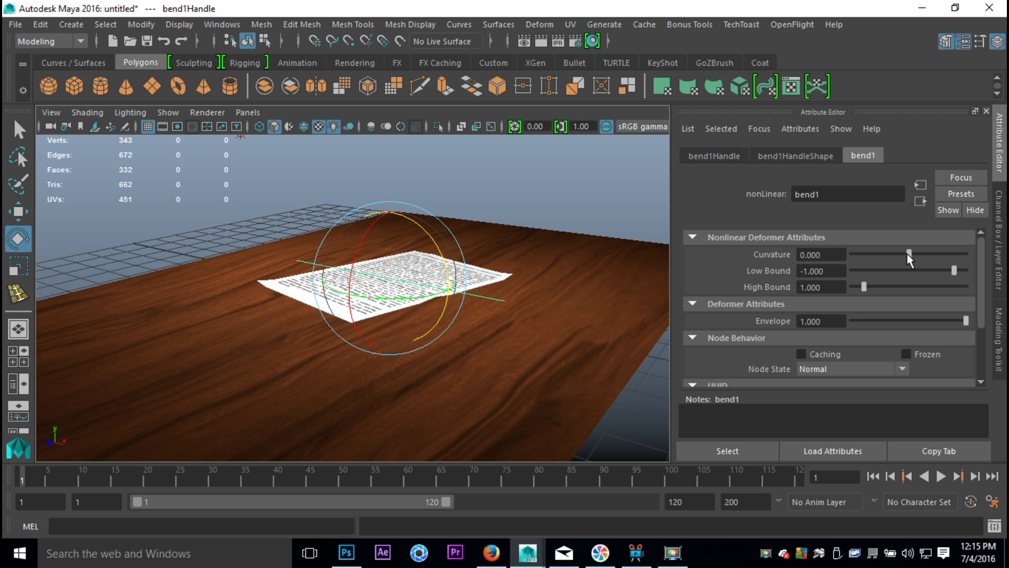
pyautogui.moveTo(907, 254)
pyautogui.mouseDown()
pyautogui.moveTo(854, 266)
pyautogui.moveTo(892, 267)
pyautogui.mouseUp()
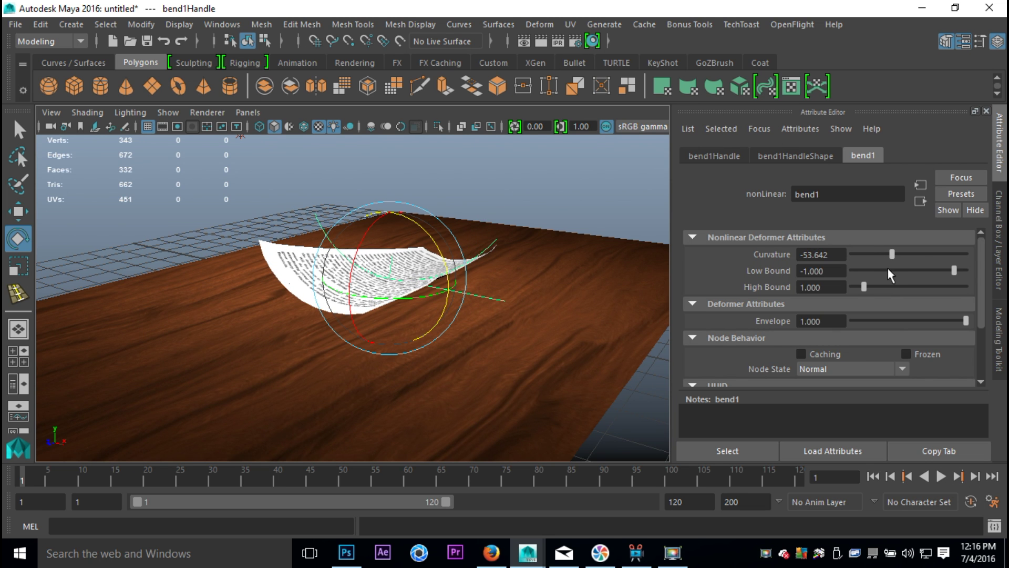
pyautogui.keyDown('alt'); pyautogui.moveTo(413, 255); pyautogui.dragTo(610, 316); pyautogui.keyUp('alt')
pyautogui.moveTo(891, 256)
pyautogui.mouseDown()
pyautogui.moveTo(880, 260)
pyautogui.moveTo(893, 260)
pyautogui.mouseUp()
pyautogui.write('0')
pyautogui.press('Return')
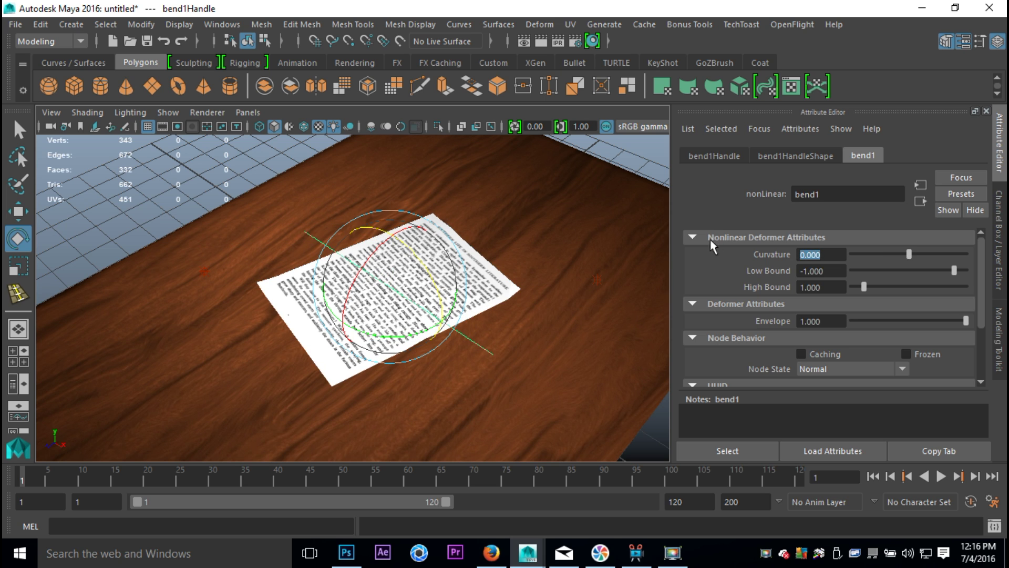
# Turn the bend handle about the vertical axis so it runs diagonally across the page, and open its transform attributes.
pyautogui.moveTo(478, 373)
pyautogui.keyDown('alt'); pyautogui.mouseDown()
pyautogui.moveTo(514, 345)
pyautogui.moveTo(475, 387)
pyautogui.moveTo(476, 379)
pyautogui.mouseUp(); pyautogui.keyUp('alt')
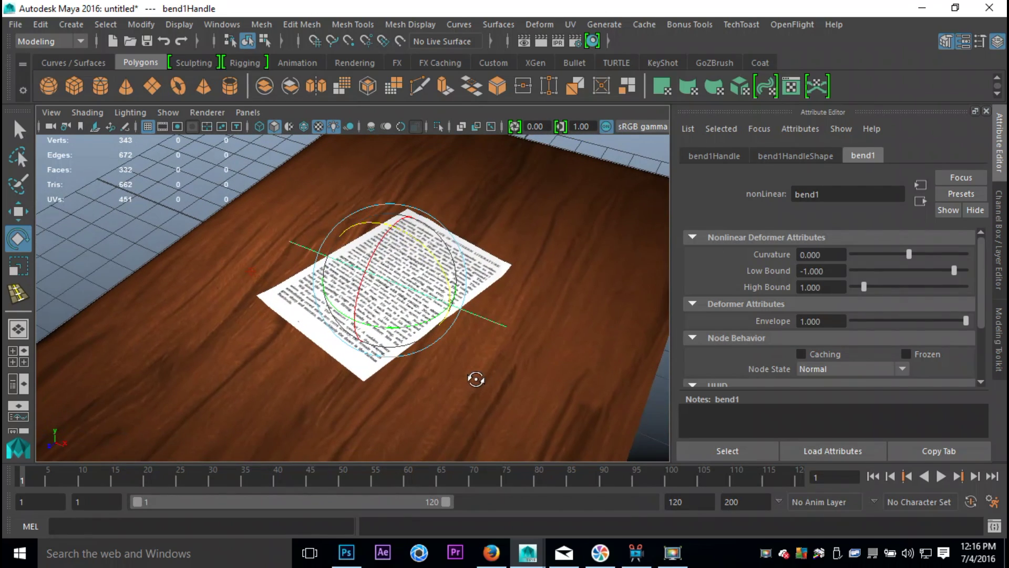
pyautogui.moveTo(375, 326); pyautogui.dragTo(426, 321)
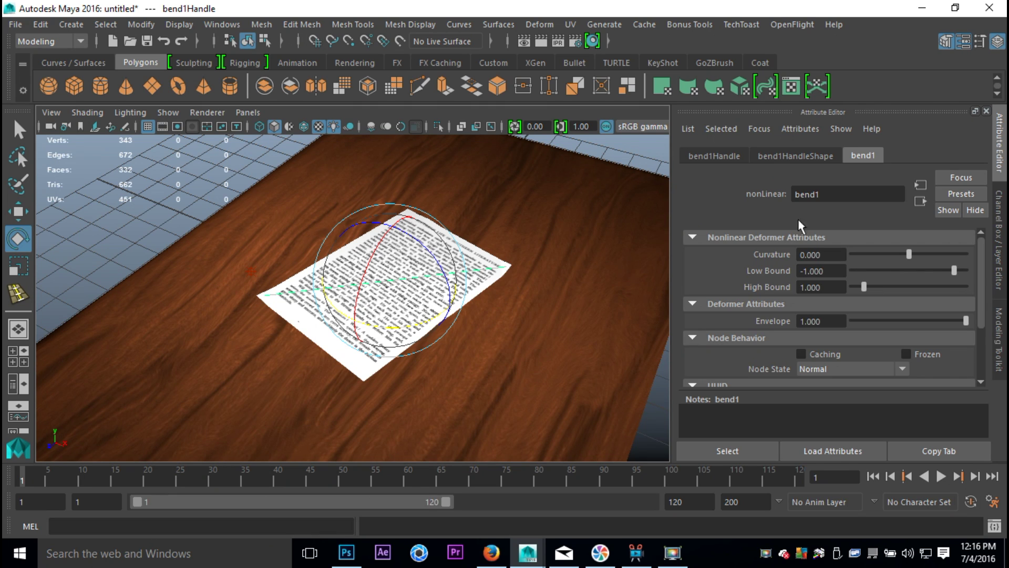
pyautogui.click(799, 156)
pyautogui.click(714, 152)
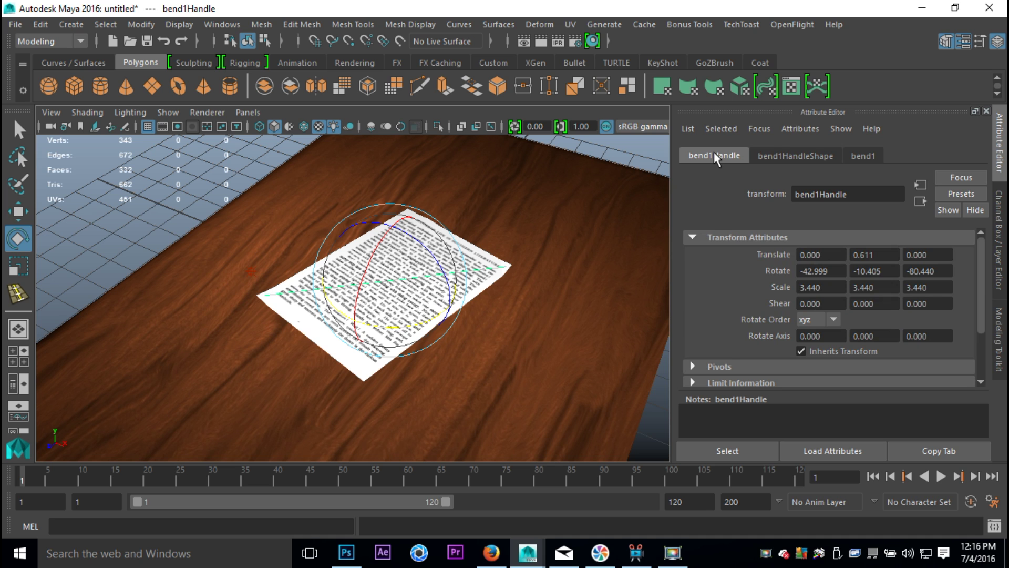
# Try a bend Curvature of about -8.3 along the diagonal handle and undo it.
pyautogui.click(862, 156)
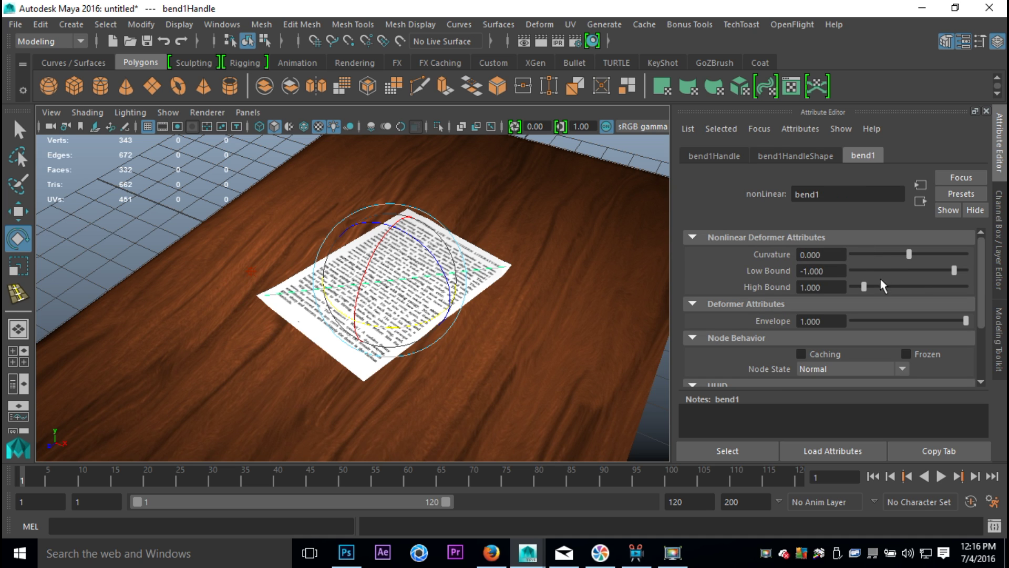
pyautogui.moveTo(908, 252)
pyautogui.mouseDown()
pyautogui.moveTo(894, 259)
pyautogui.moveTo(905, 269)
pyautogui.mouseUp()
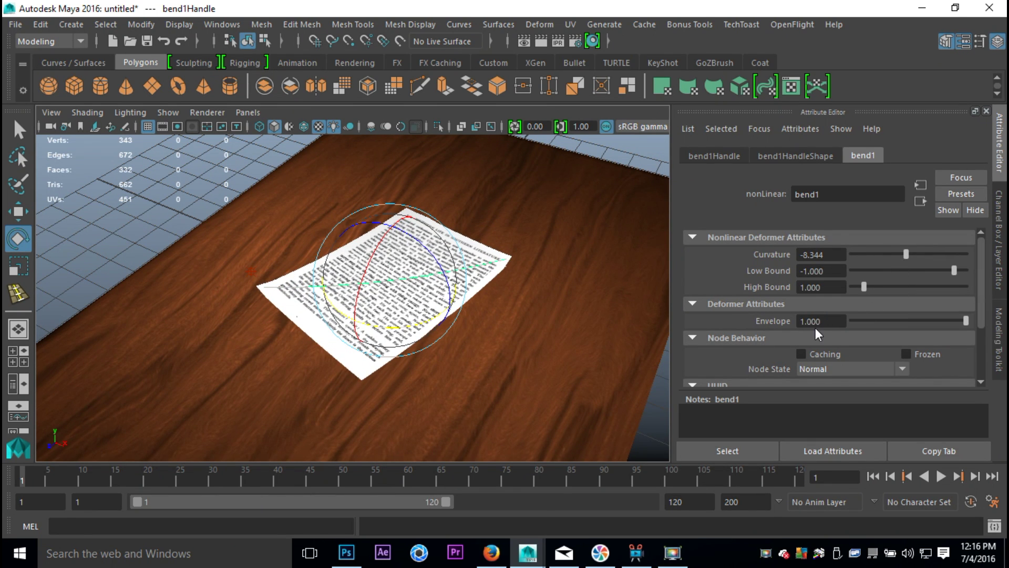
pyautogui.hotkey('ctrl', 'z')
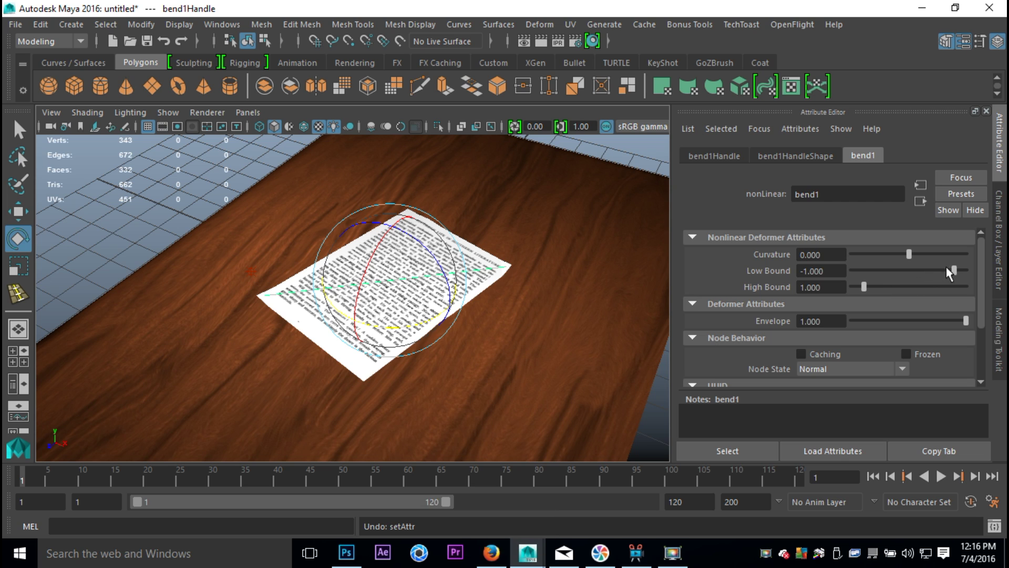
# Set the bend deformer's High Bound to 0 and its Curvature to about -37, curling up one corner of the page.
pyautogui.moveTo(863, 286)
pyautogui.mouseDown()
pyautogui.moveTo(884, 285)
pyautogui.moveTo(853, 287)
pyautogui.mouseUp()
pyautogui.moveTo(907, 255)
pyautogui.mouseDown()
pyautogui.moveTo(891, 257)
pyautogui.moveTo(904, 263)
pyautogui.mouseUp()
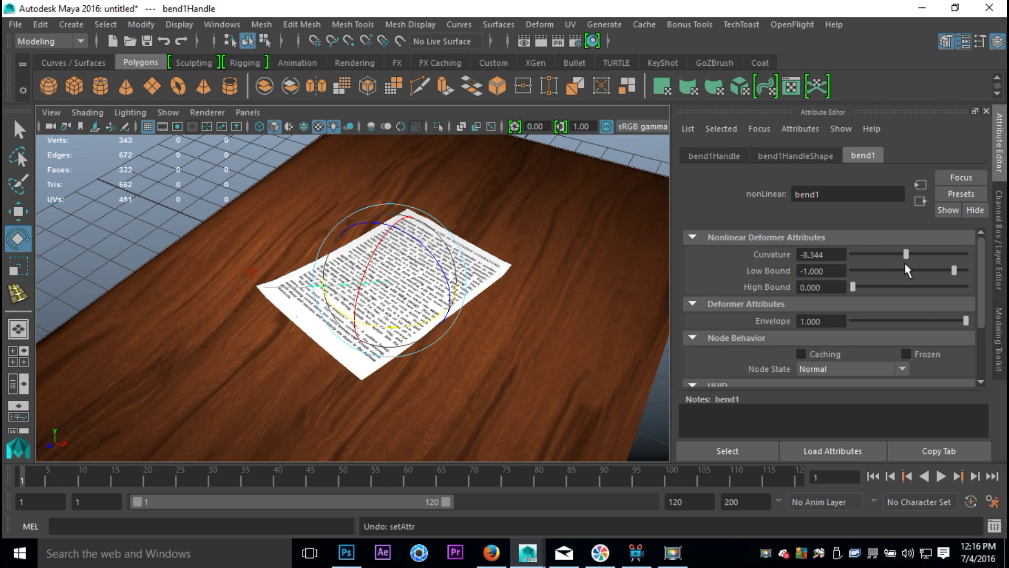
pyautogui.moveTo(853, 283); pyautogui.dragTo(805, 292)
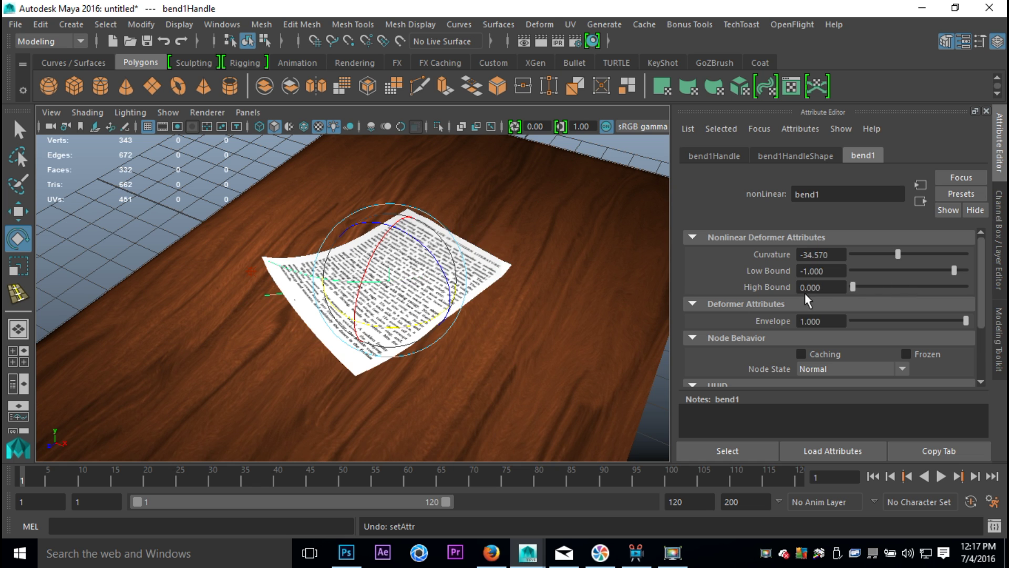
pyautogui.moveTo(893, 254)
pyautogui.mouseDown()
pyautogui.moveTo(908, 252)
pyautogui.moveTo(899, 256)
pyautogui.mouseUp()
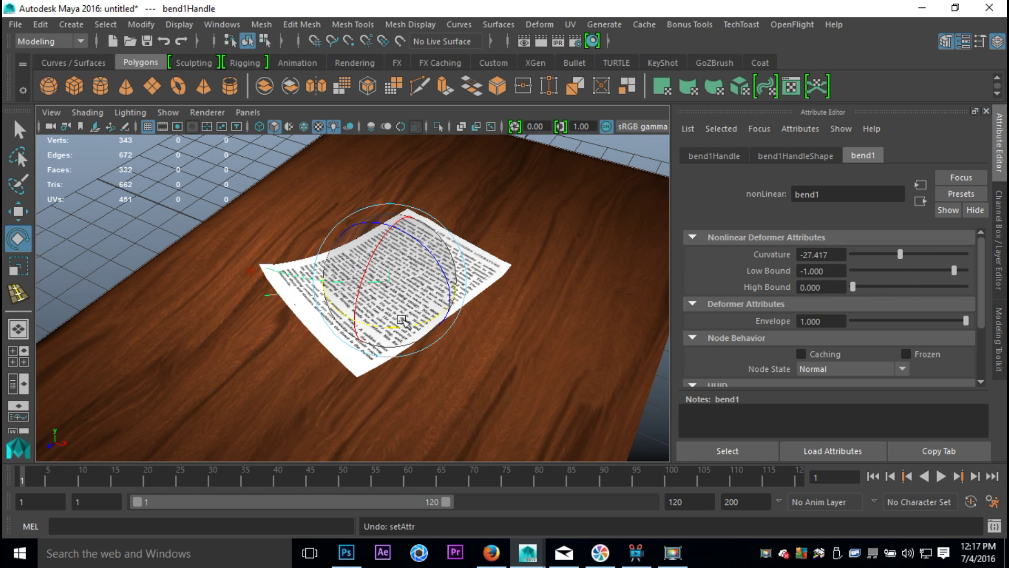
pyautogui.moveTo(372, 308)
pyautogui.keyDown('alt'); pyautogui.mouseDown()
pyautogui.moveTo(435, 266)
pyautogui.moveTo(364, 314)
pyautogui.mouseUp(); pyautogui.keyUp('alt')
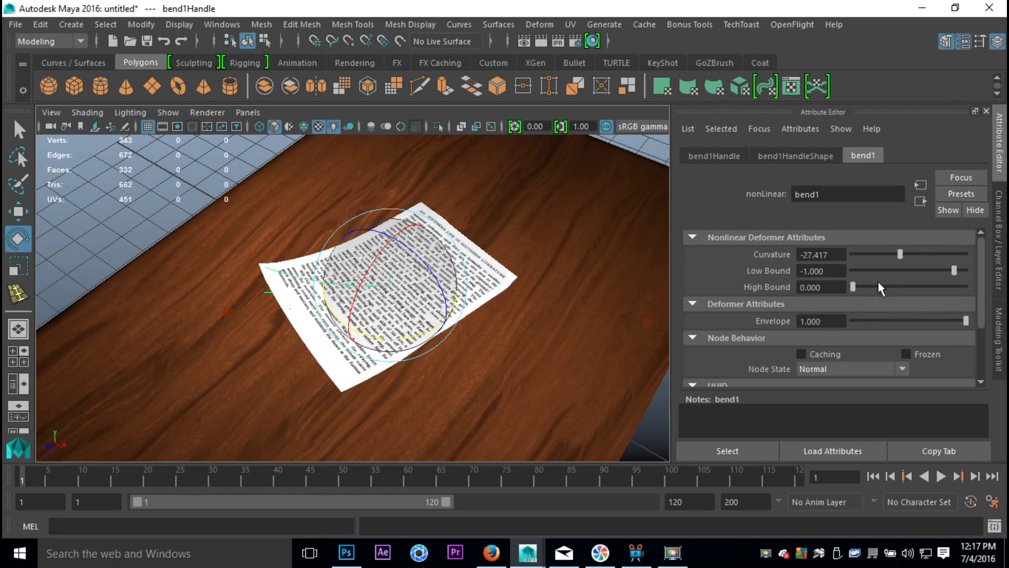
pyautogui.moveTo(901, 254)
pyautogui.mouseDown()
pyautogui.moveTo(892, 261)
pyautogui.moveTo(900, 269)
pyautogui.mouseUp()
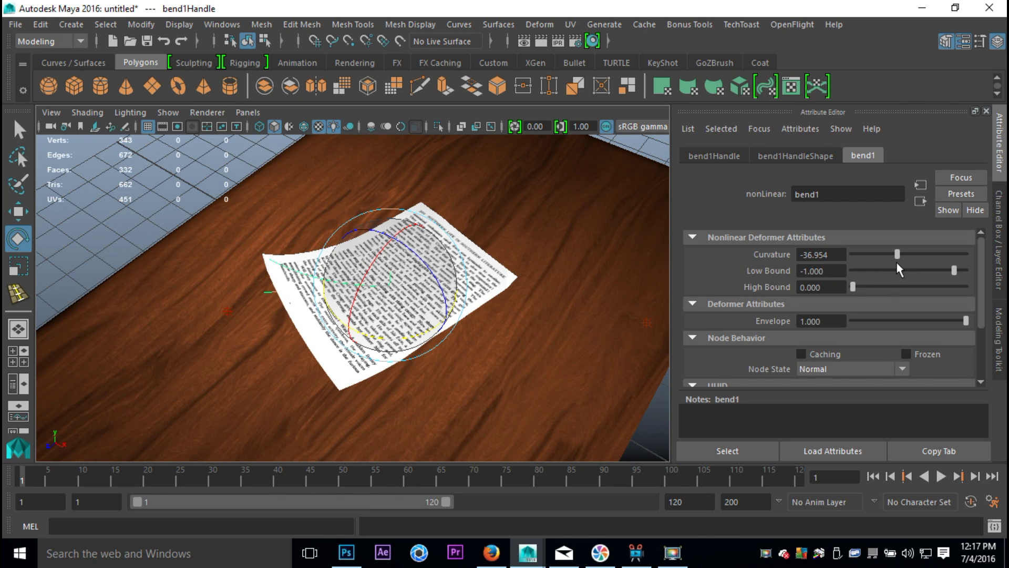
# Set the move axis orientation to Object and slide the bend handle along its own length until it is off the page's corner.
pyautogui.keyDown('alt'); pyautogui.moveTo(496, 358); pyautogui.dragTo(498, 362, button='middle'); pyautogui.keyUp('alt')
pyautogui.keyDown('alt'); pyautogui.moveTo(498, 362); pyautogui.dragTo(314, 275); pyautogui.keyUp('alt')
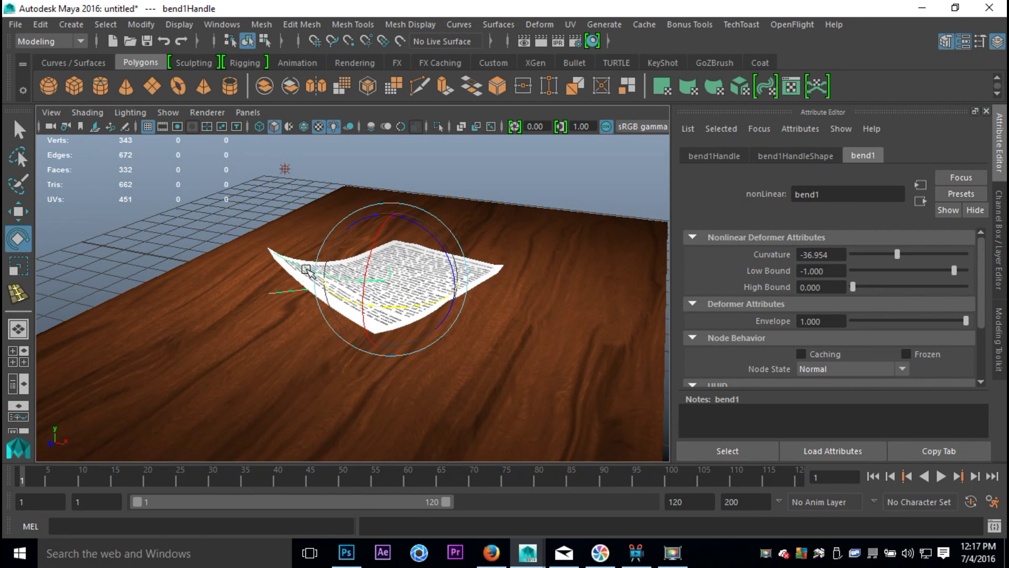
pyautogui.press('w')
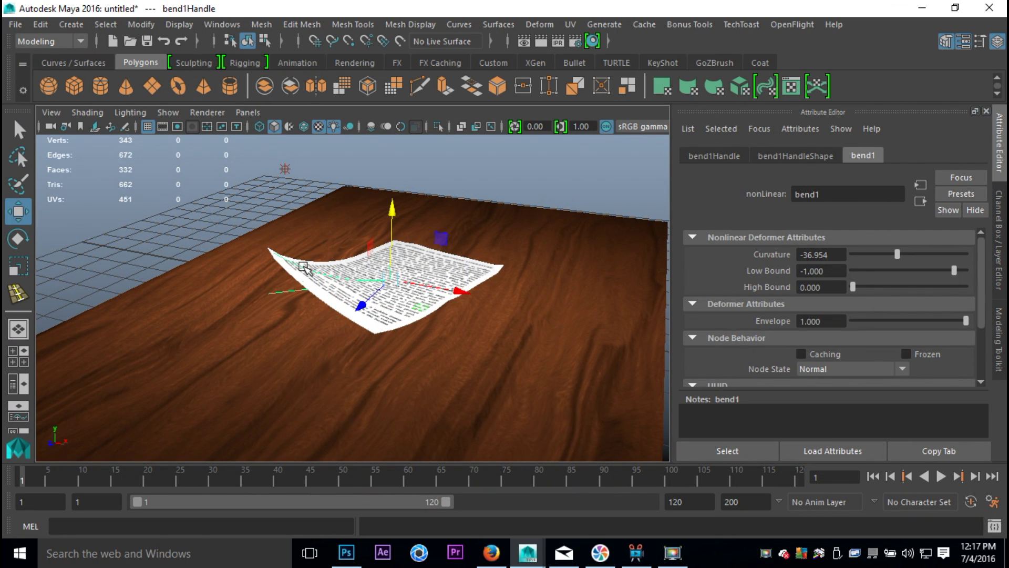
pyautogui.click(303, 267)
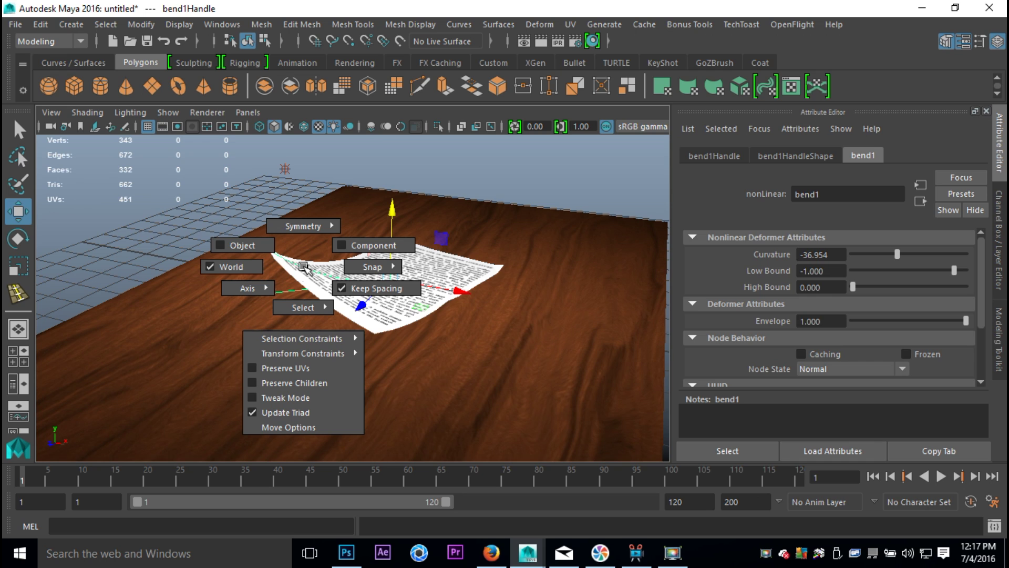
pyautogui.click(238, 244)
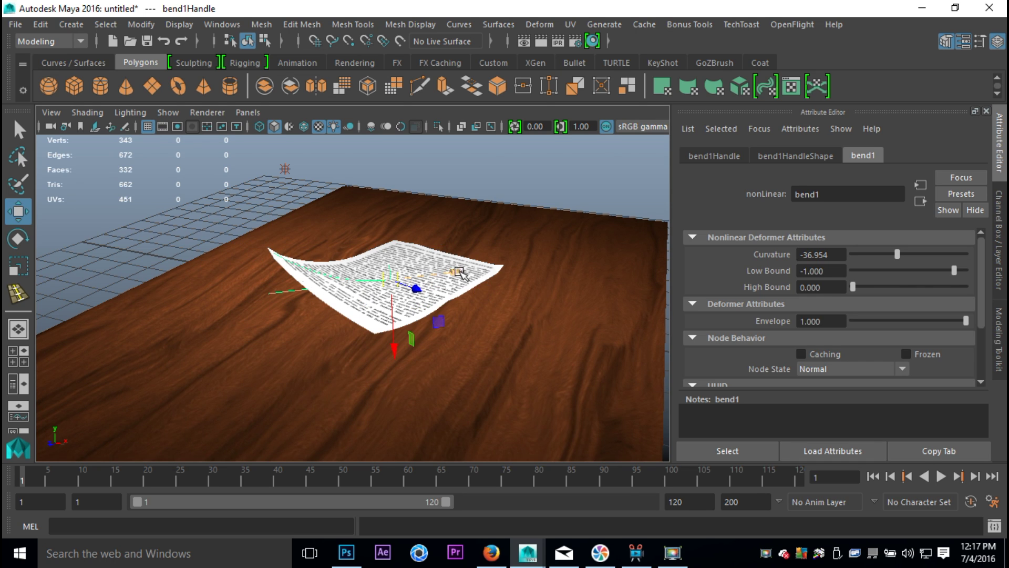
pyautogui.moveTo(457, 271); pyautogui.dragTo(392, 289)
pyautogui.keyDown('alt'); pyautogui.moveTo(483, 298); pyautogui.dragTo(452, 322); pyautogui.keyUp('alt')
pyautogui.moveTo(398, 300); pyautogui.dragTo(296, 296)
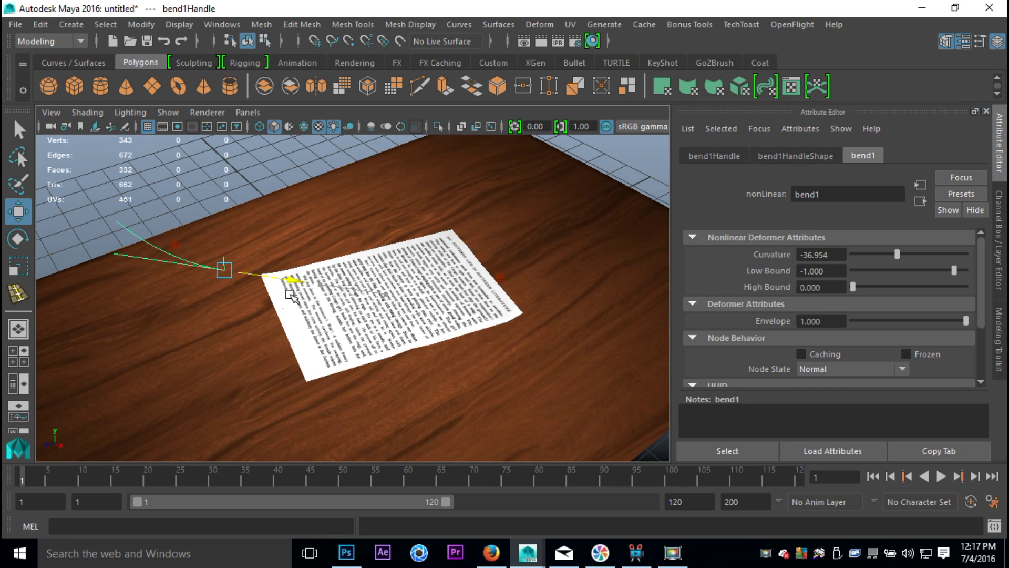
# Set both the playback end and the animation end of the timeline to frame 90.
pyautogui.keyDown('alt'); pyautogui.moveTo(331, 350); pyautogui.dragTo(410, 354); pyautogui.keyUp('alt')
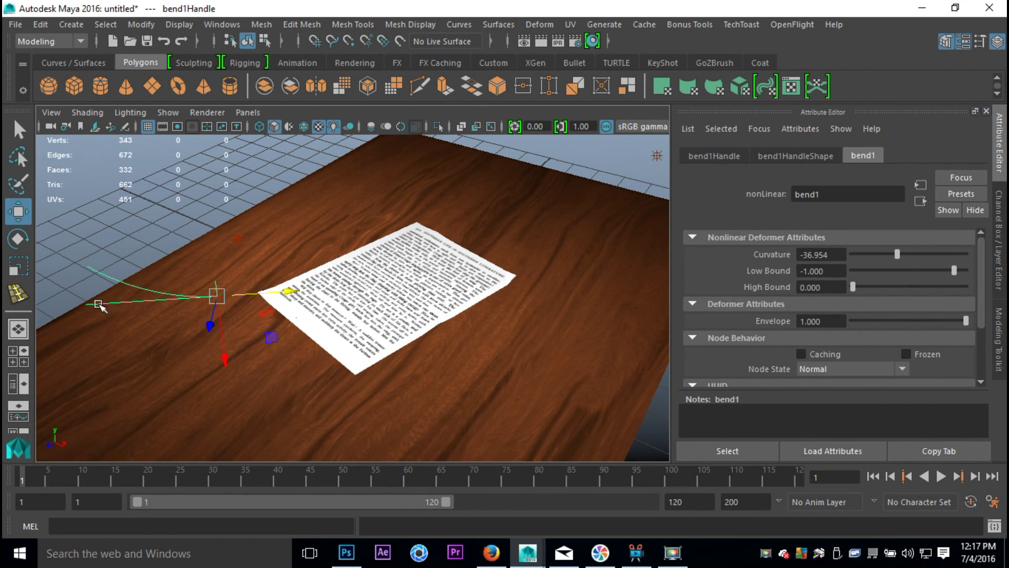
pyautogui.scroll(-1, 106, 305)
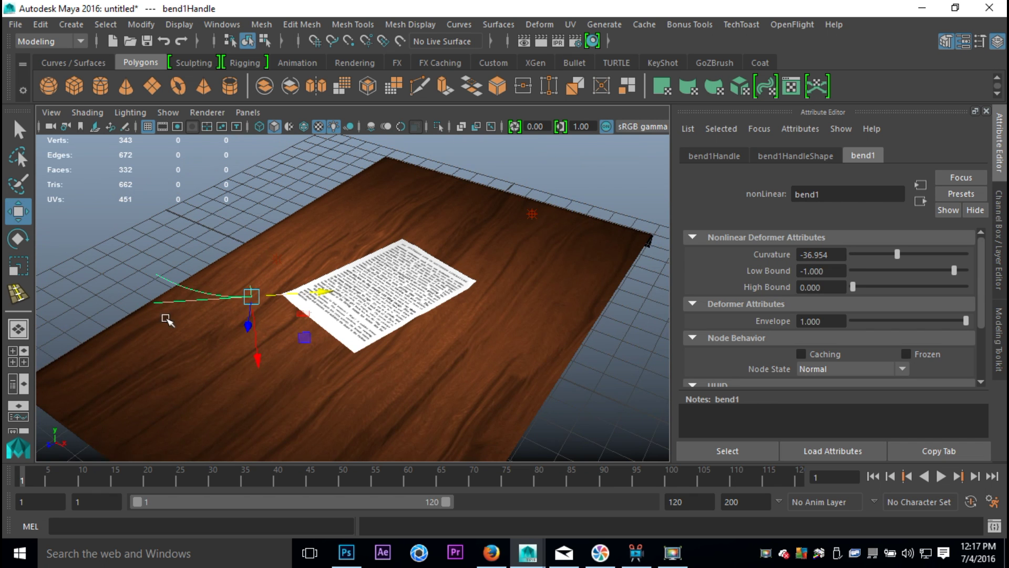
pyautogui.scroll(1, 375, 365)
pyautogui.keyDown('alt'); pyautogui.moveTo(418, 385); pyautogui.dragTo(382, 384); pyautogui.keyUp('alt')
pyautogui.keyDown('alt'); pyautogui.moveTo(381, 384); pyautogui.dragTo(495, 397, button='middle'); pyautogui.keyUp('alt')
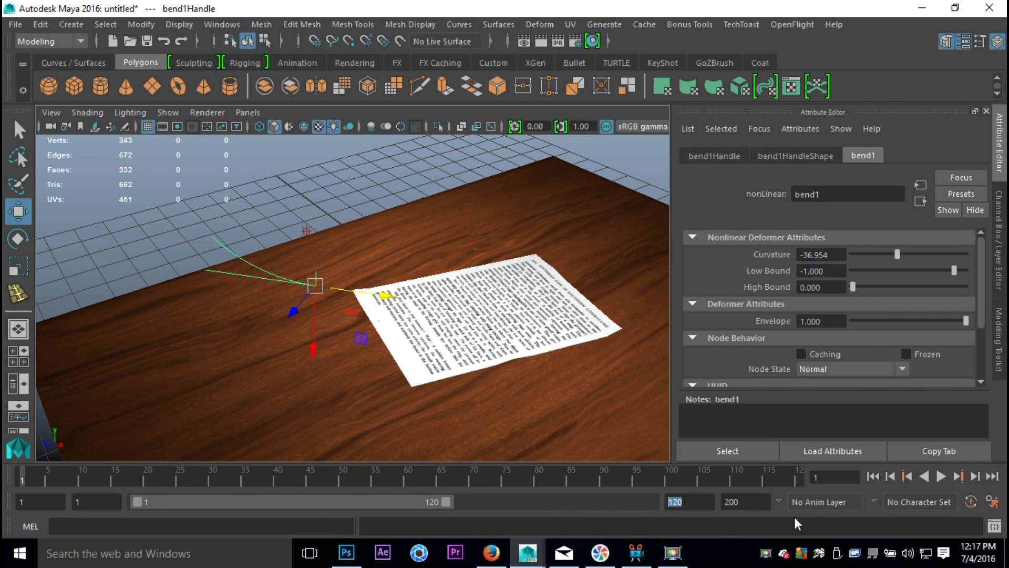
pyautogui.write('90')
pyautogui.press('Tab')
pyautogui.write('90')
pyautogui.press('Return')
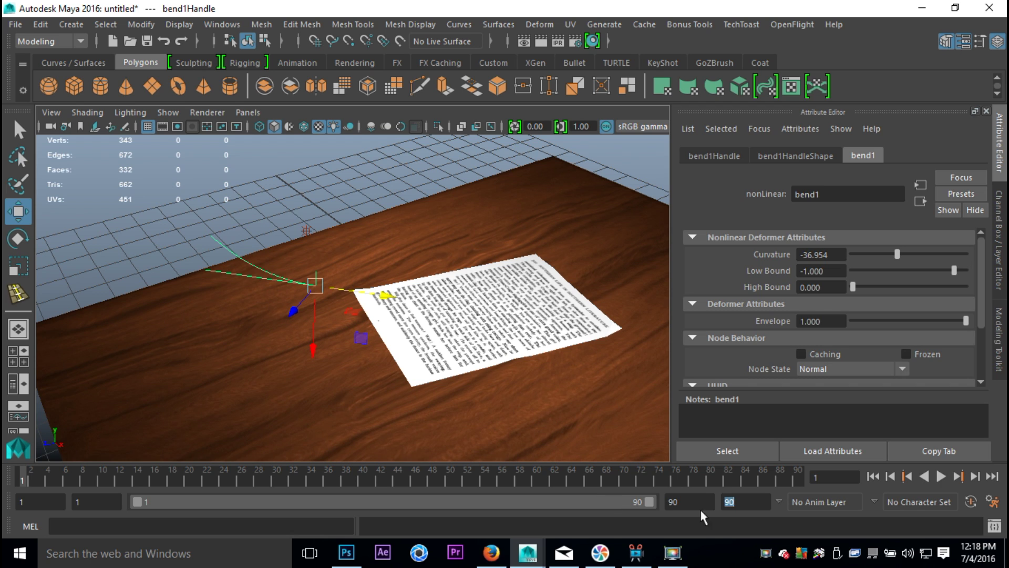
# Set the working time unit to NTSC (30 fps) in the application preferences.
pyautogui.click(993, 503)
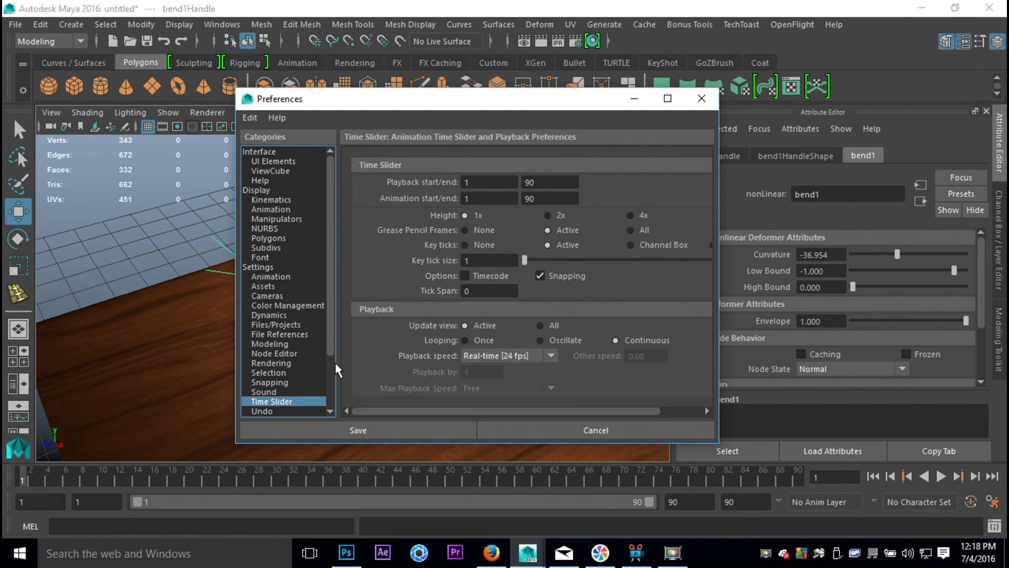
pyautogui.click(258, 268)
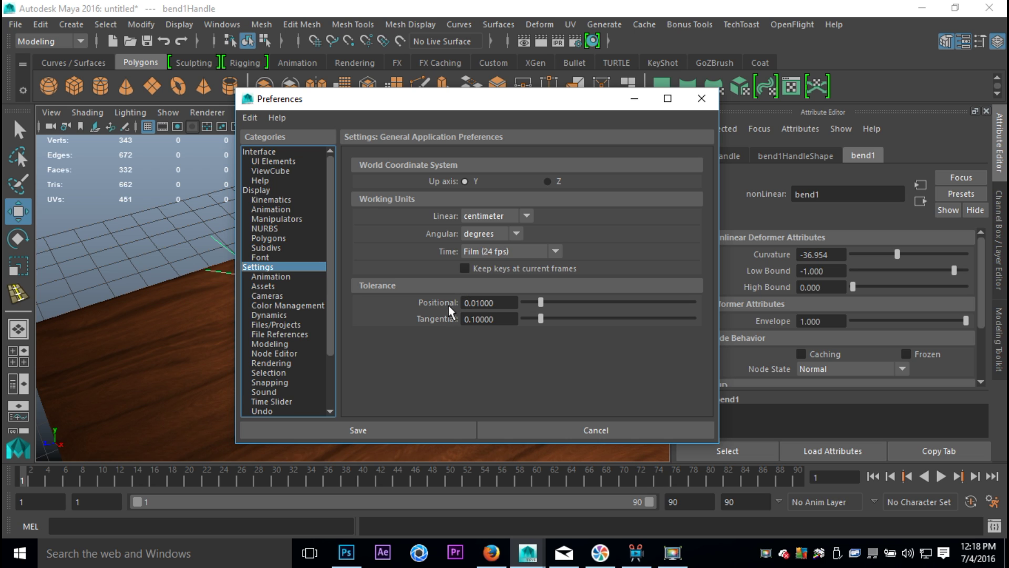
pyautogui.click(554, 252)
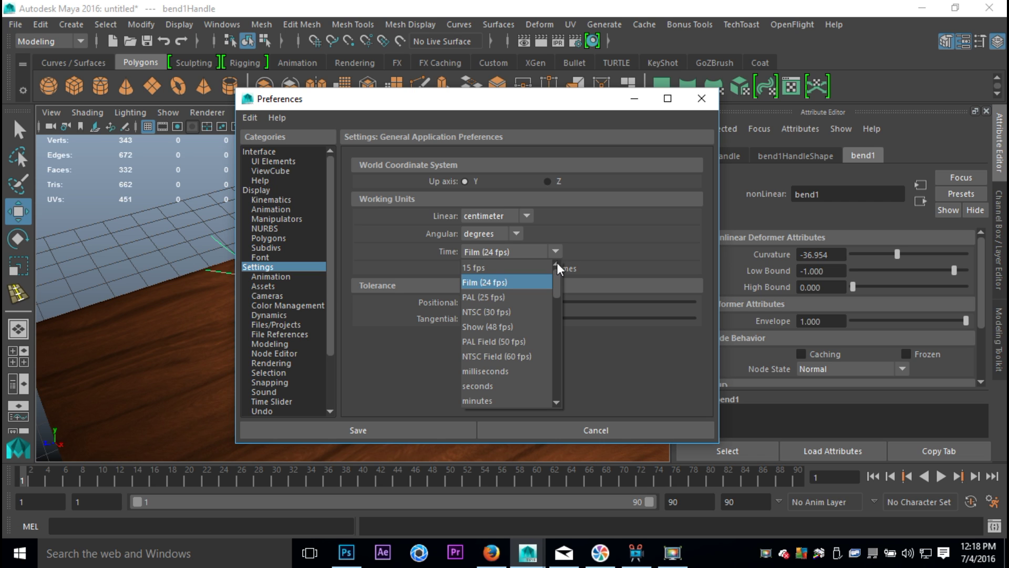
pyautogui.click(514, 311)
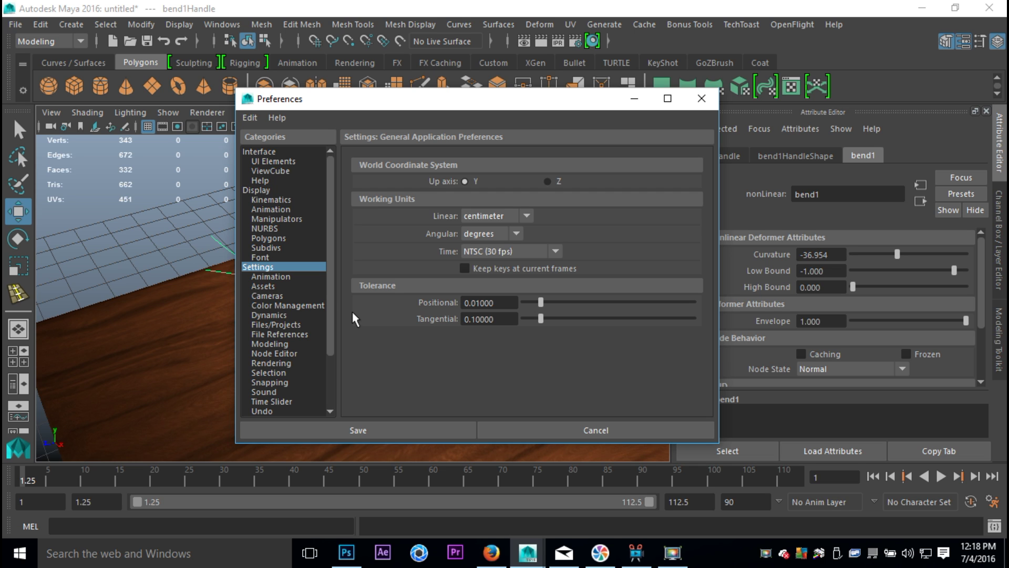
# Set the time slider's playback speed to Play every frame and save the preferences.
pyautogui.click(287, 279)
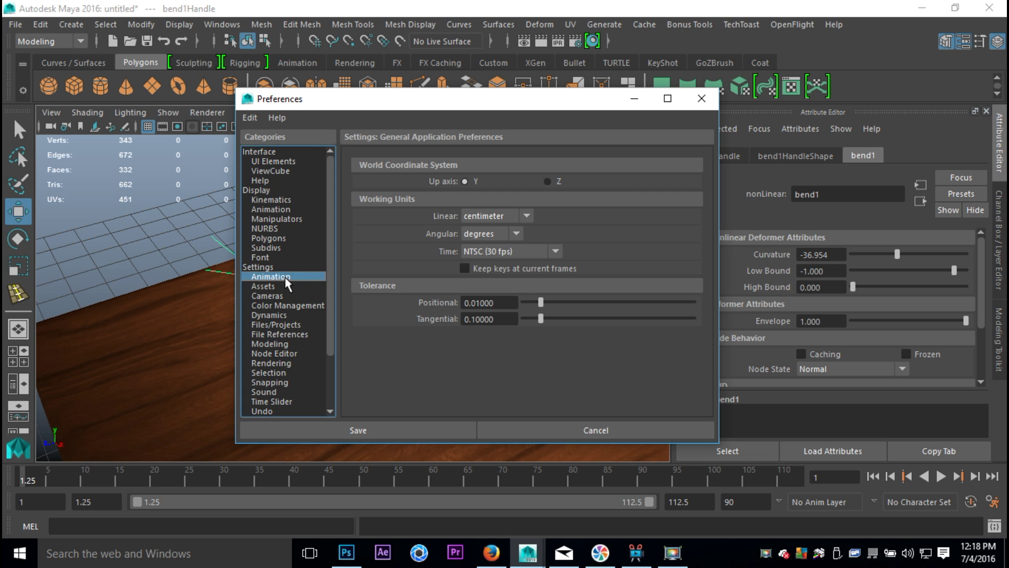
pyautogui.scroll(-8, 626, 329)
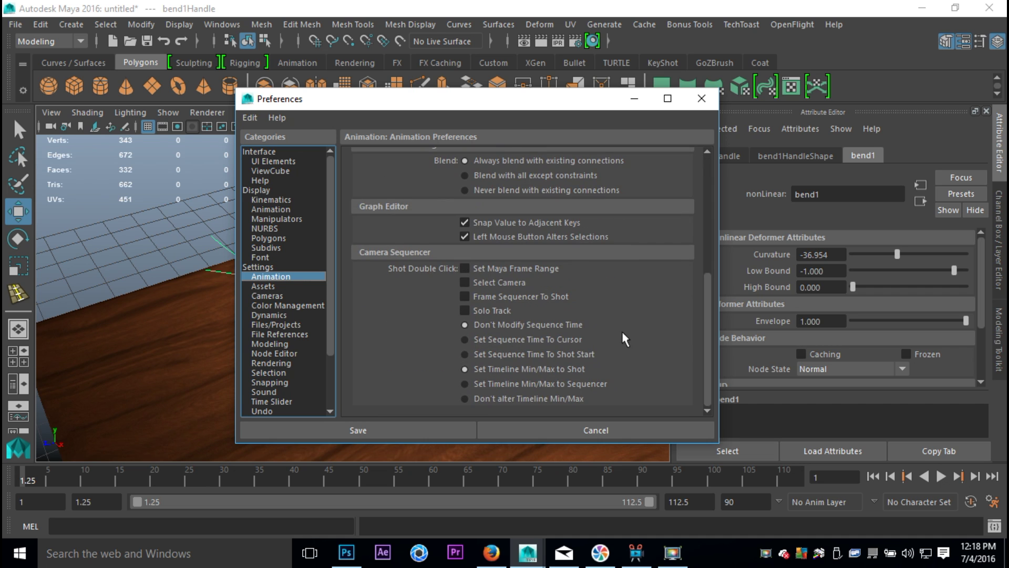
pyautogui.scroll(8, 620, 333)
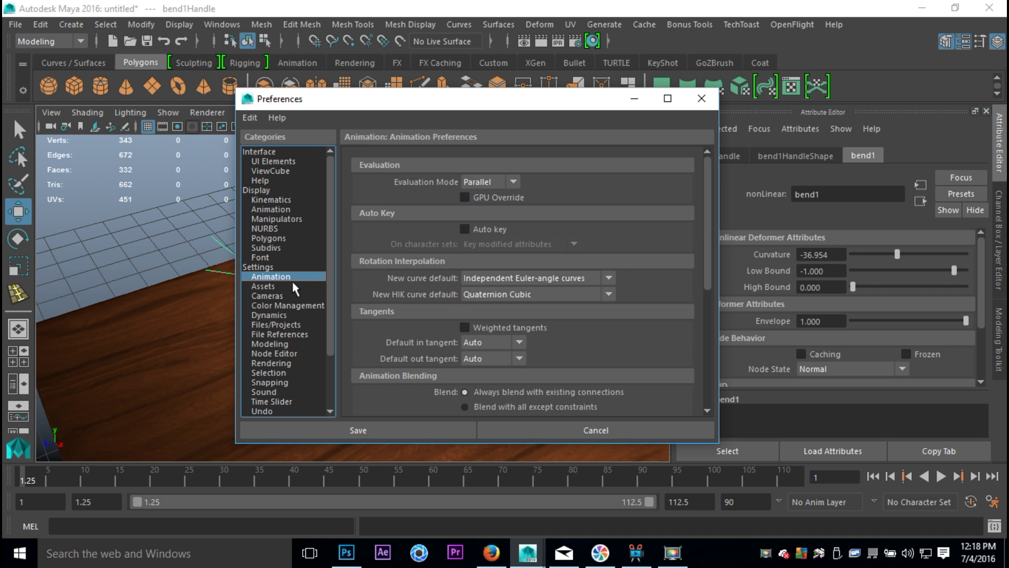
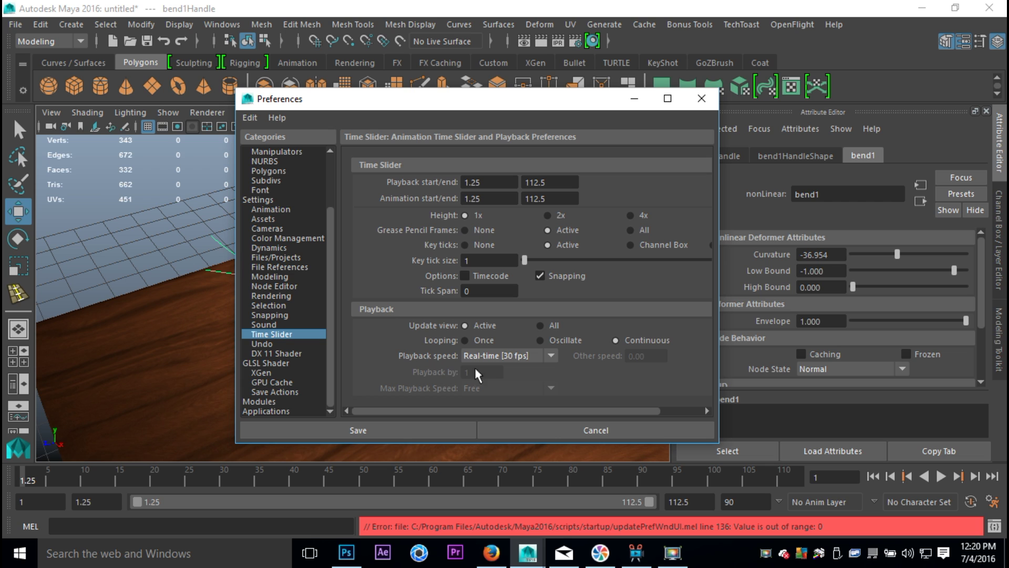
pyautogui.click(550, 358)
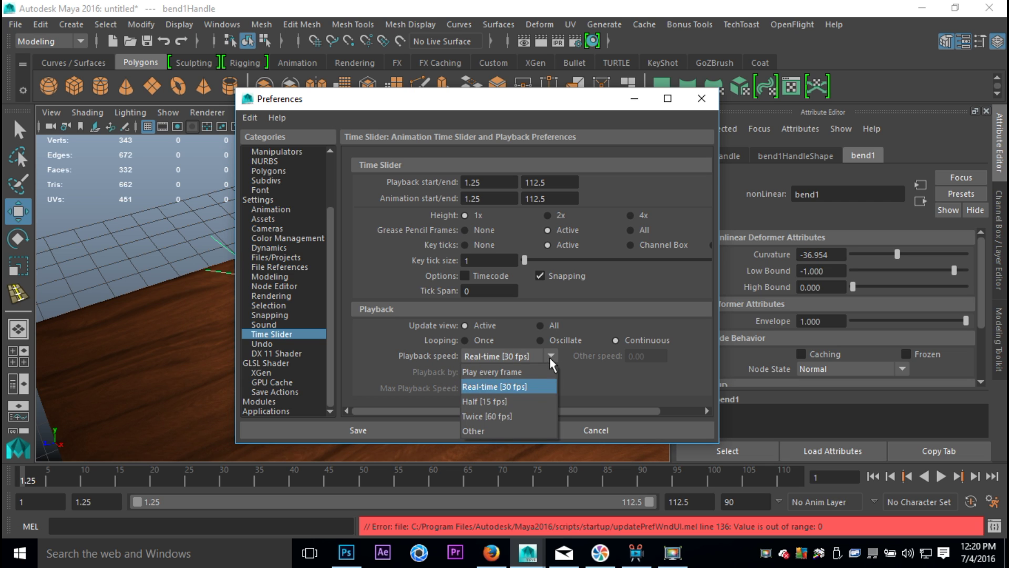
pyautogui.click(528, 374)
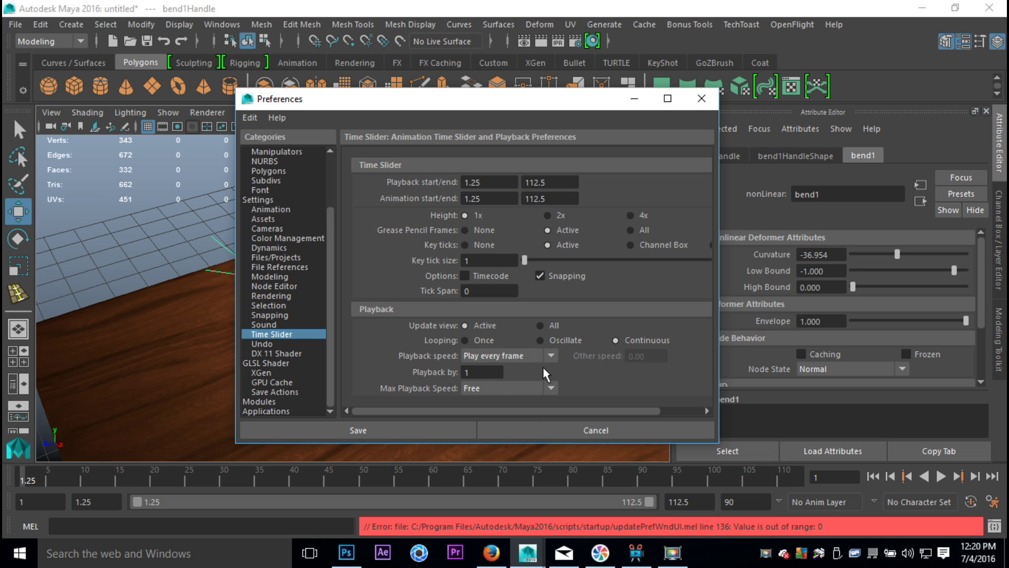
pyautogui.click(373, 430)
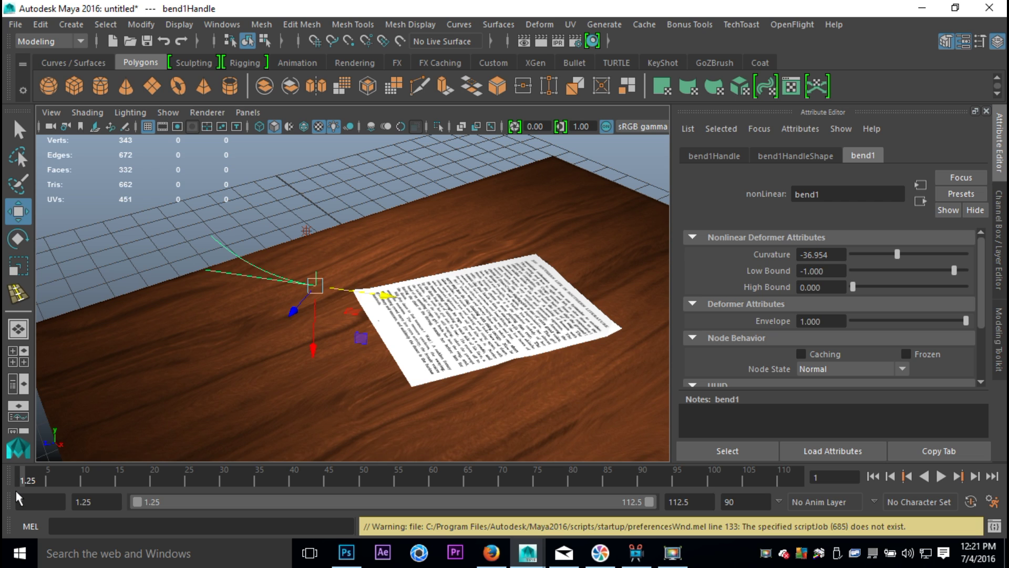
# Key the bend handle at frame 1.25, and key it at frame 110 slid along its length across the page and beyond the slab.
pyautogui.press('s')
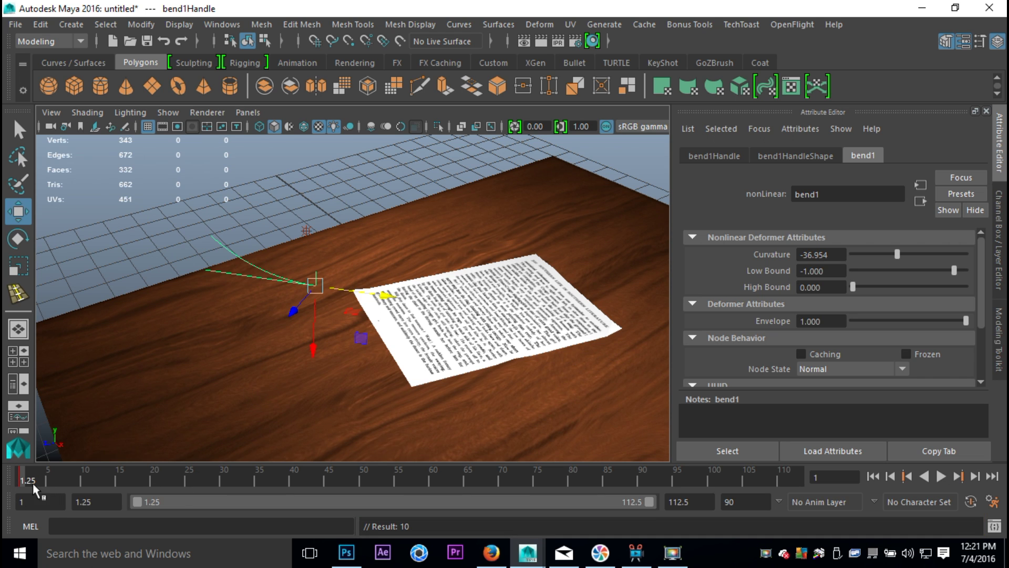
pyautogui.hotkey('alt', 'v')
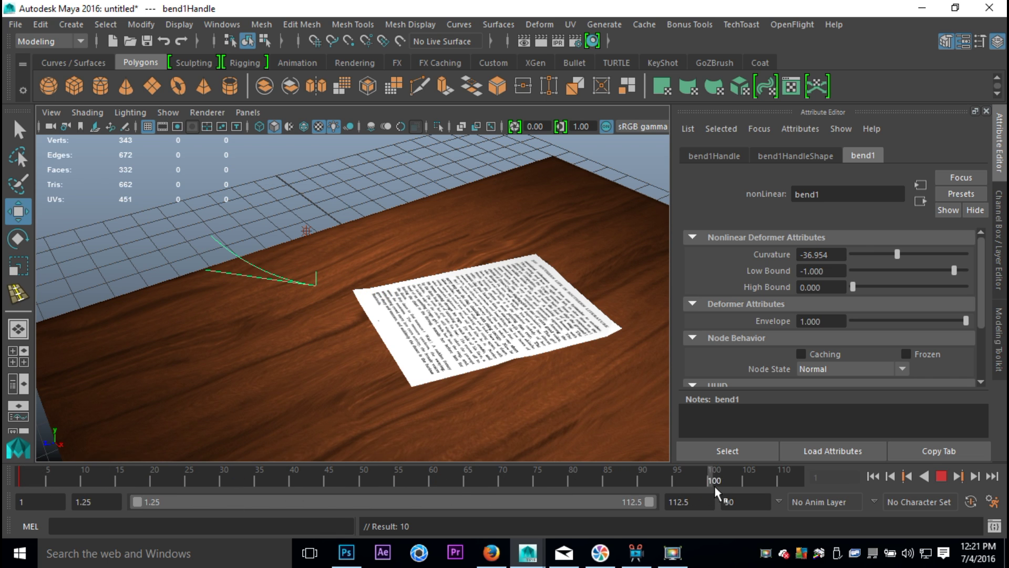
pyautogui.click(780, 480)
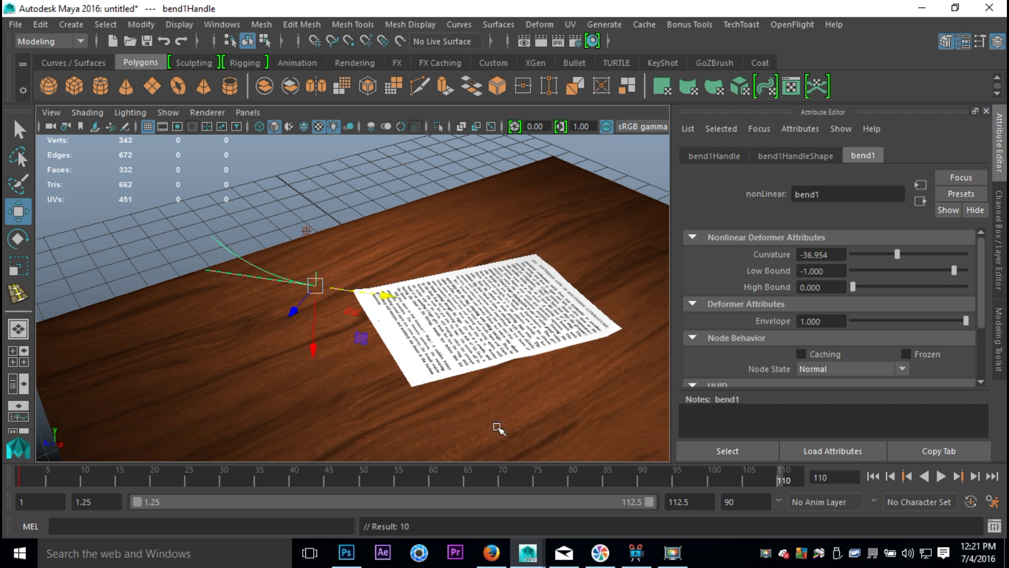
pyautogui.moveTo(392, 297); pyautogui.dragTo(699, 362)
pyautogui.scroll(-3, 542, 364)
pyautogui.scroll(-5, 544, 365)
pyautogui.moveTo(507, 317); pyautogui.dragTo(682, 345)
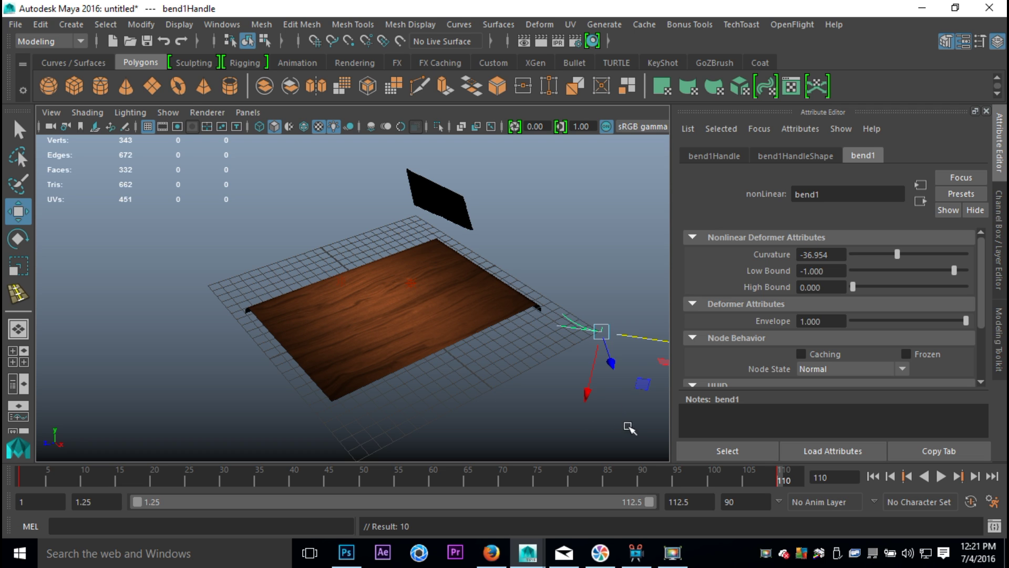
# Play the page-curl animation from its first frame with the page seen close up, and stop the playback.
pyautogui.click(873, 476)
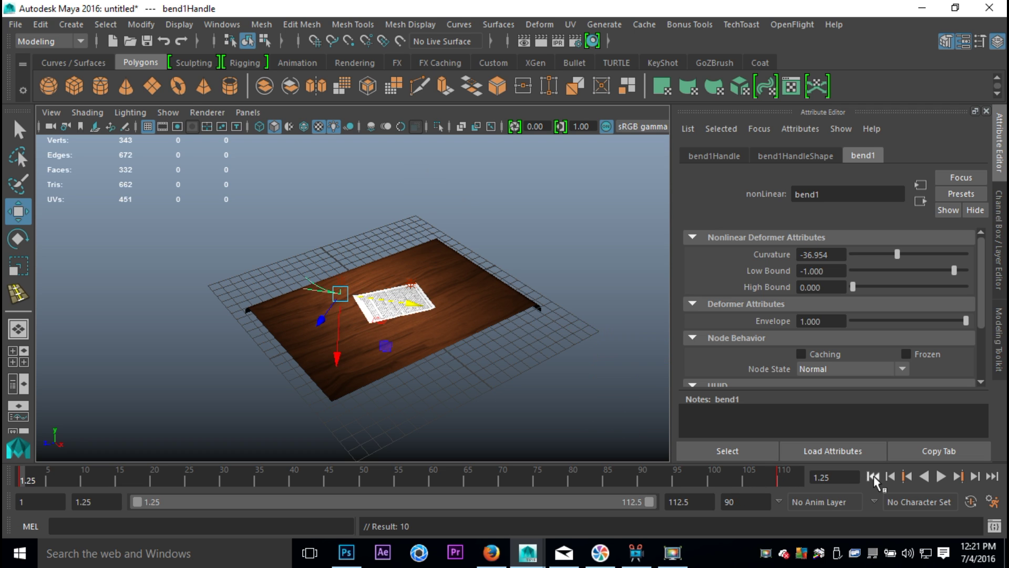
pyautogui.scroll(5, 459, 412)
pyautogui.keyDown('alt'); pyautogui.moveTo(468, 424); pyautogui.dragTo(361, 402, button='middle'); pyautogui.keyUp('alt')
pyautogui.scroll(3, 377, 405)
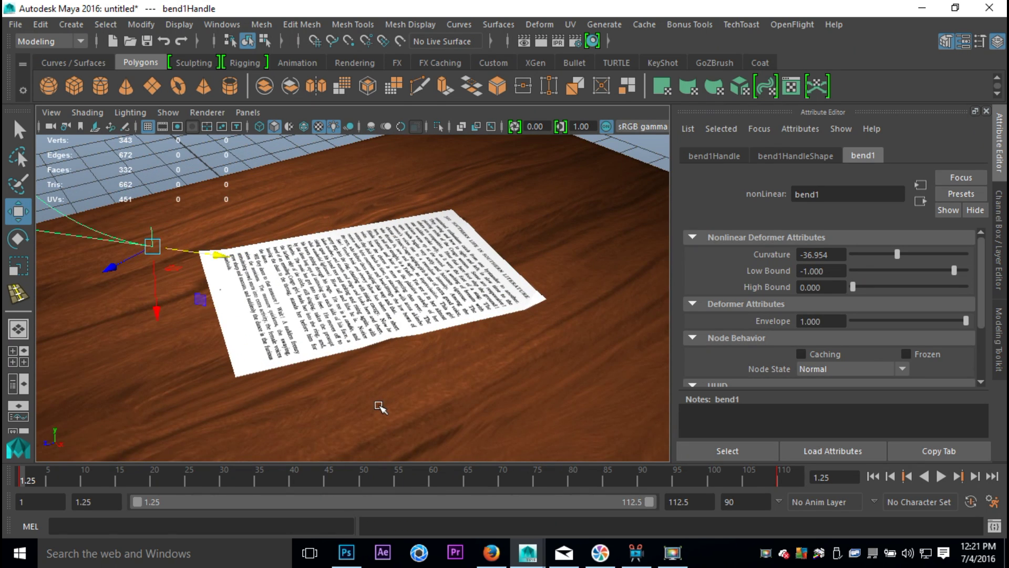
pyautogui.scroll(2, 381, 406)
pyautogui.keyDown('alt'); pyautogui.moveTo(369, 426); pyautogui.dragTo(376, 427); pyautogui.keyUp('alt')
pyautogui.keyDown('alt'); pyautogui.moveTo(376, 426); pyautogui.dragTo(370, 431, button='middle'); pyautogui.keyUp('alt')
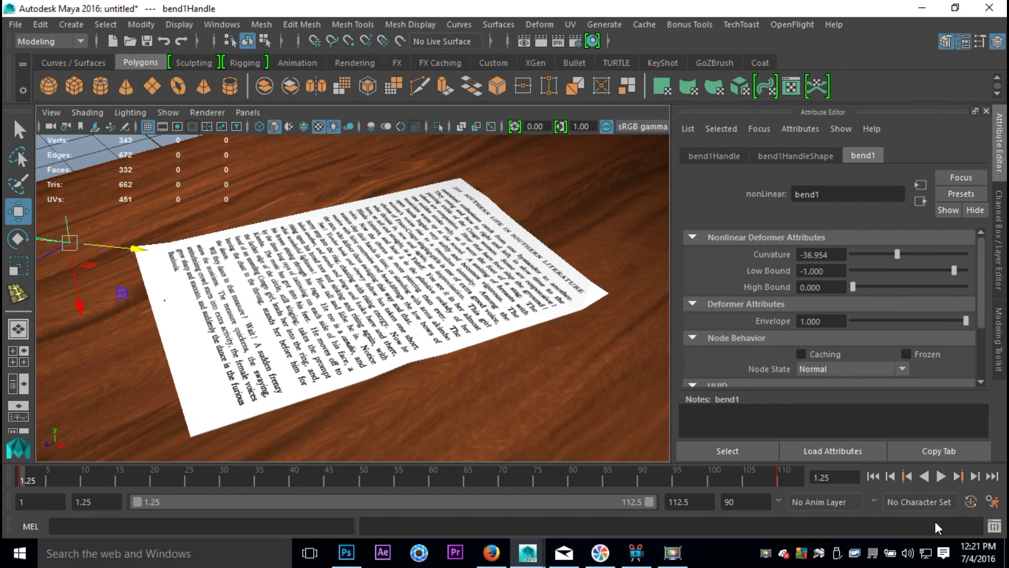
pyautogui.click(941, 476)
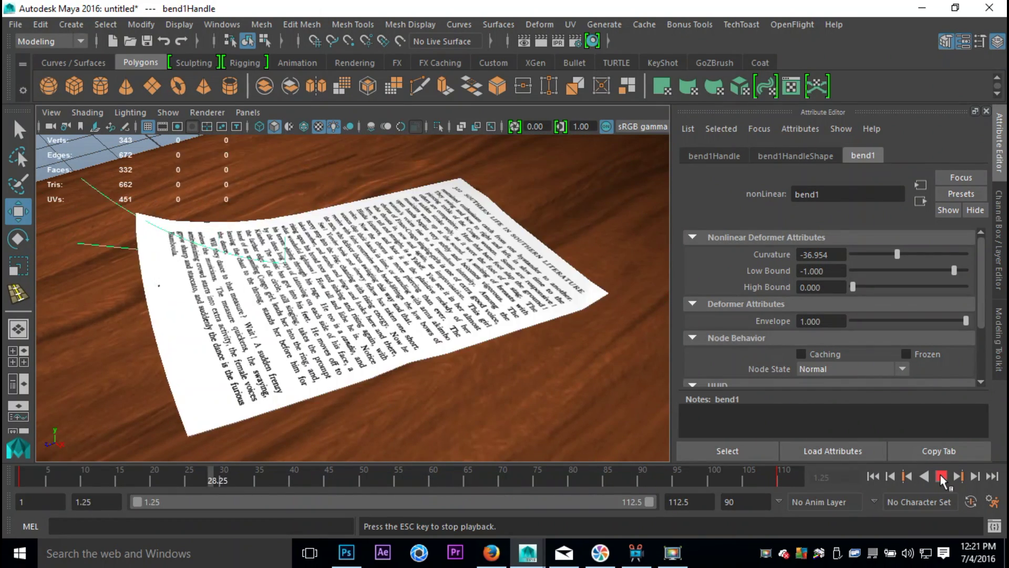
pyautogui.click(941, 475)
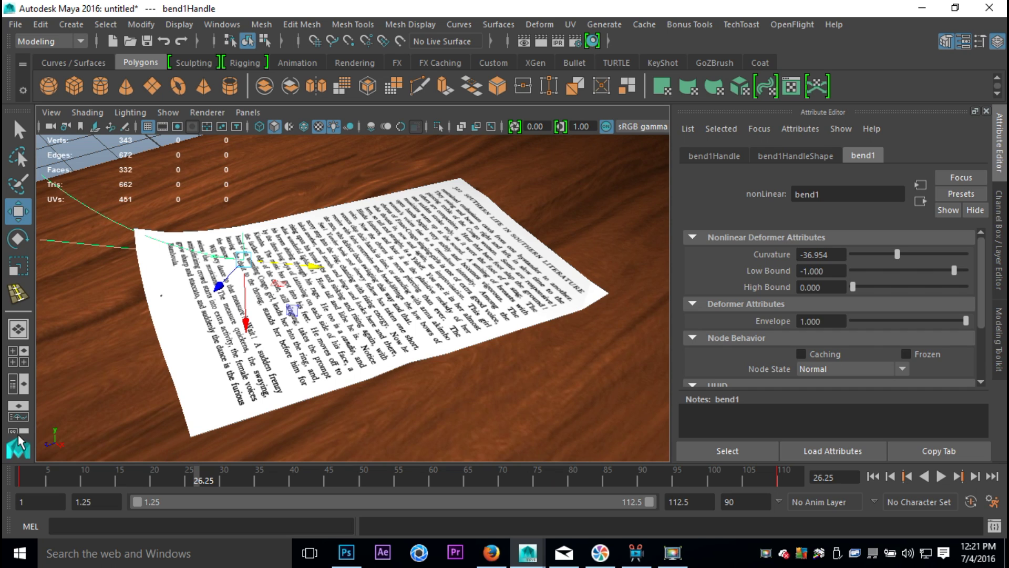
# Scrub through the timeline to check how the page corner curls, and return to frame 1.25.
pyautogui.moveTo(103, 475); pyautogui.dragTo(571, 478)
pyautogui.moveTo(632, 472); pyautogui.dragTo(3, 497)
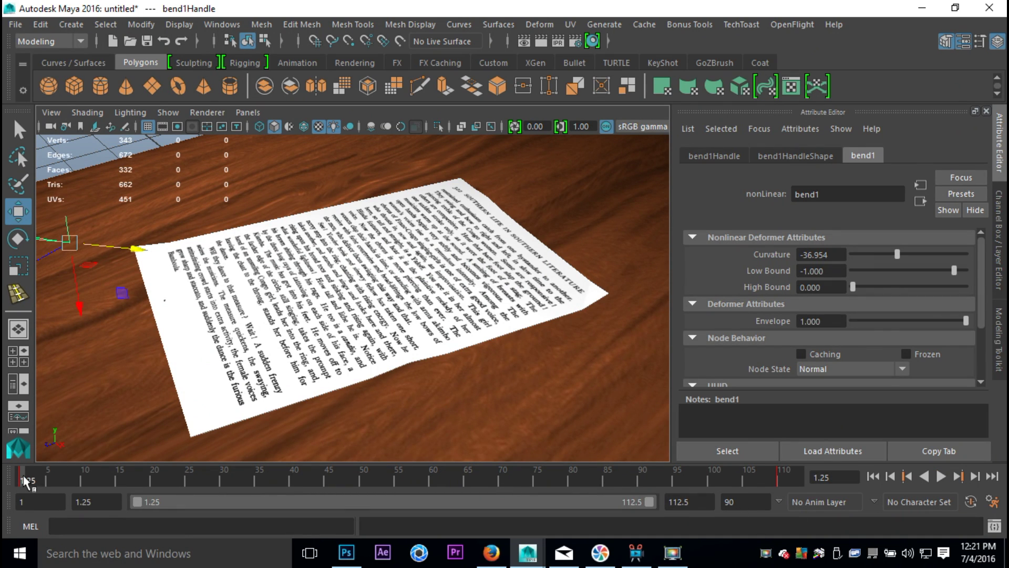
pyautogui.hotkey('alt', 'v')
pyautogui.moveTo(70, 476); pyautogui.dragTo(3, 492)
# Render the current frame of the page on the wooden slab from the perspective camera and close the render.
pyautogui.scroll(-5, 202, 381)
pyautogui.keyDown('alt'); pyautogui.moveTo(371, 343); pyautogui.dragTo(486, 363); pyautogui.keyUp('alt')
pyautogui.keyDown('alt'); pyautogui.moveTo(486, 362); pyautogui.dragTo(462, 374, button='middle'); pyautogui.keyUp('alt')
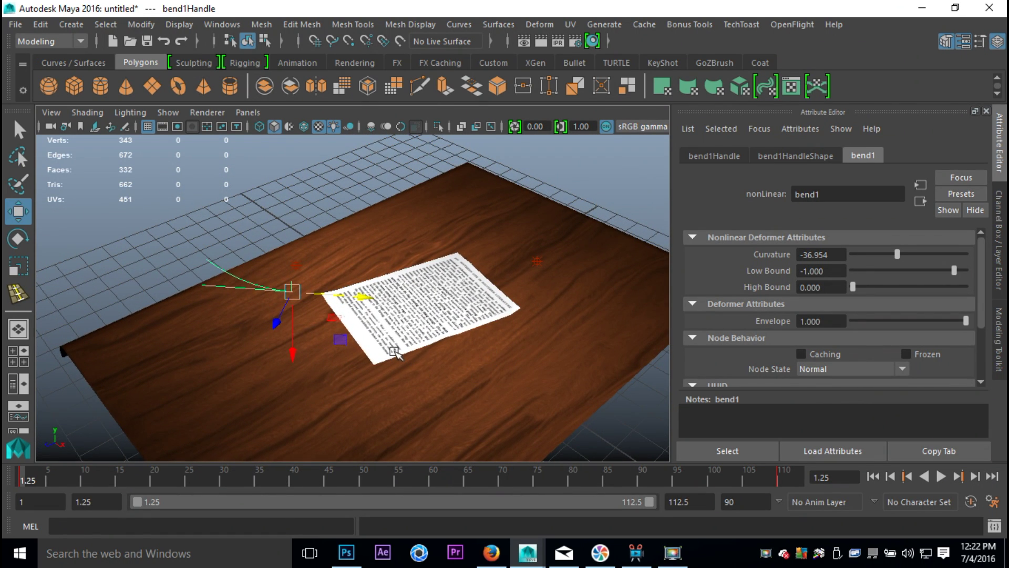
pyautogui.scroll(-6, 416, 348)
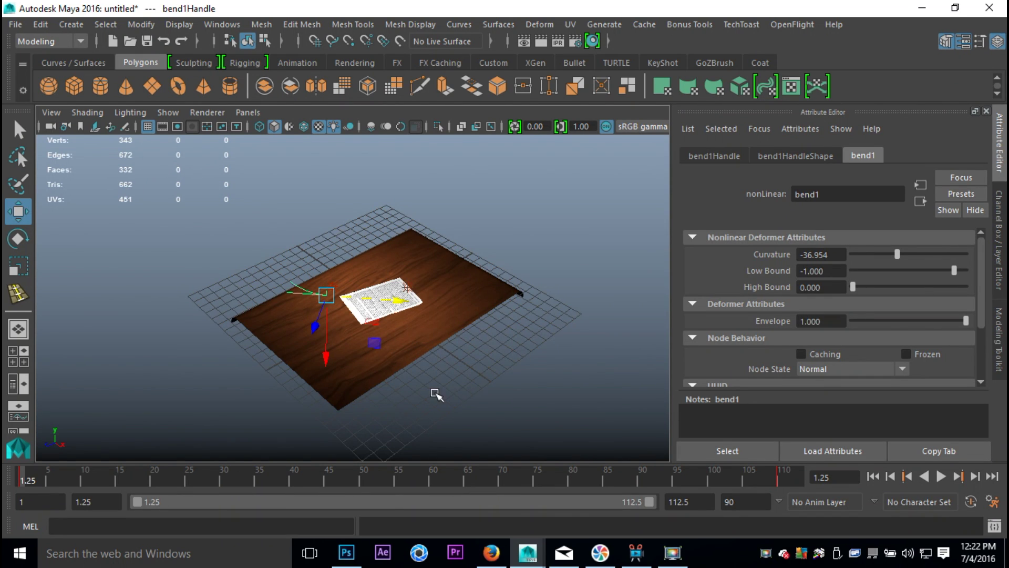
pyautogui.scroll(6, 351, 361)
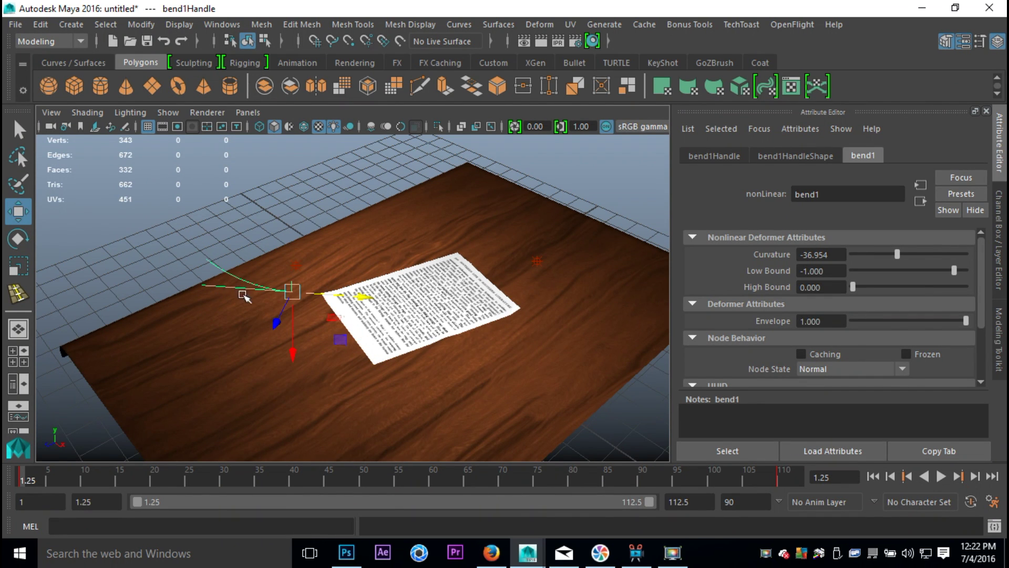
pyautogui.scroll(-5, 502, 373)
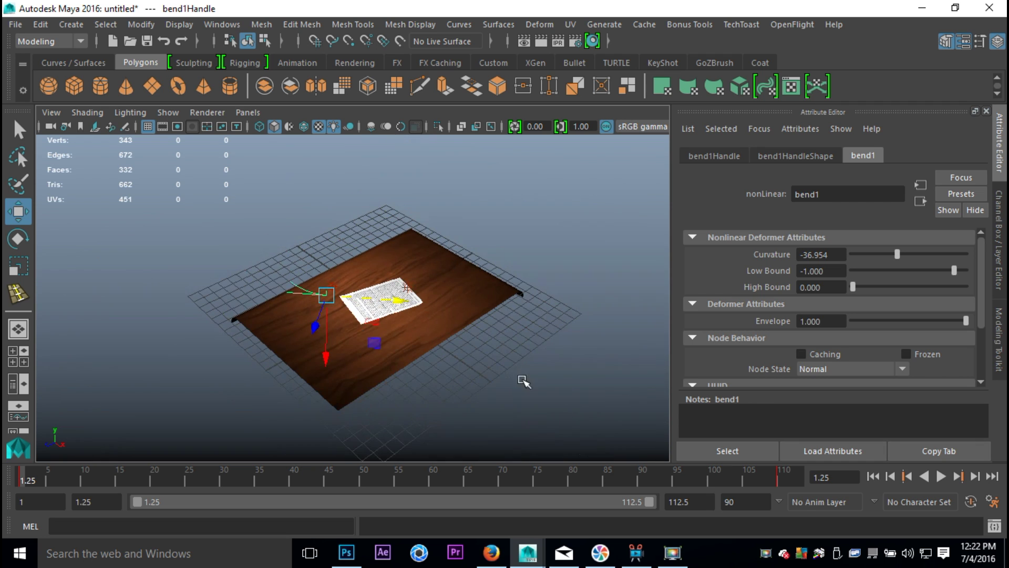
pyautogui.moveTo(531, 388)
pyautogui.keyDown('alt'); pyautogui.mouseDown()
pyautogui.moveTo(525, 365)
pyautogui.moveTo(540, 382)
pyautogui.mouseUp(); pyautogui.keyUp('alt')
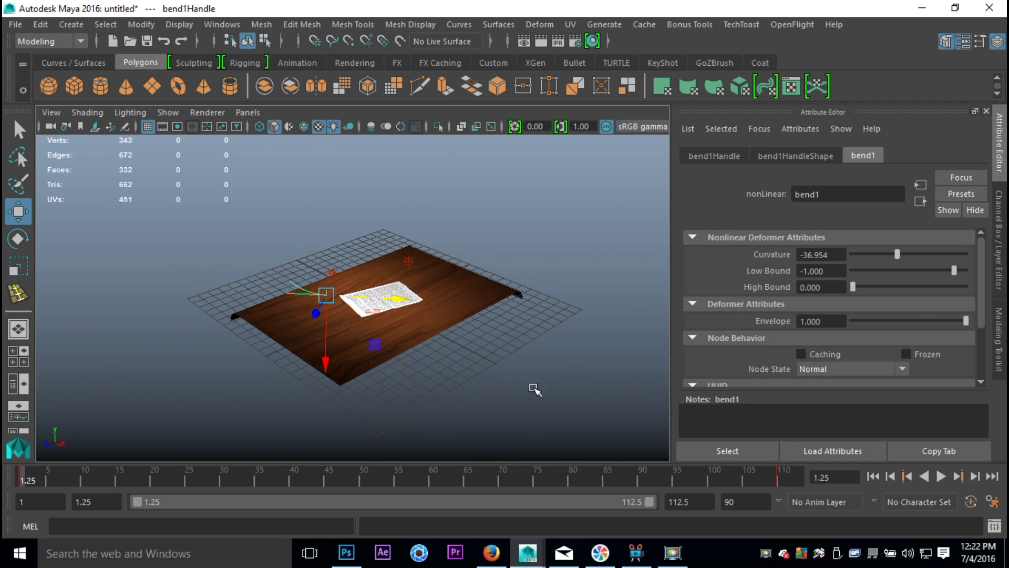
pyautogui.scroll(5, 509, 412)
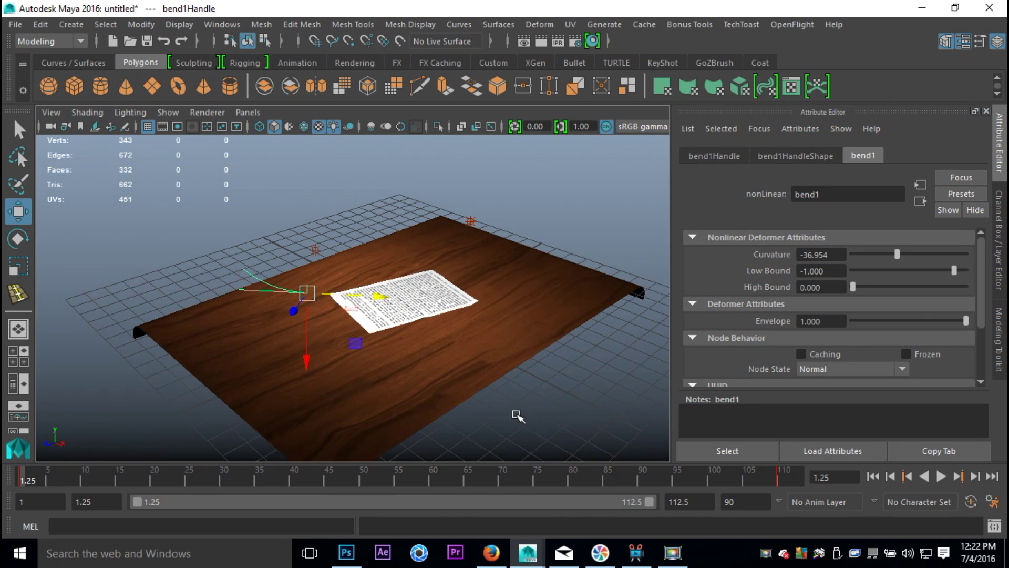
pyautogui.click(542, 40)
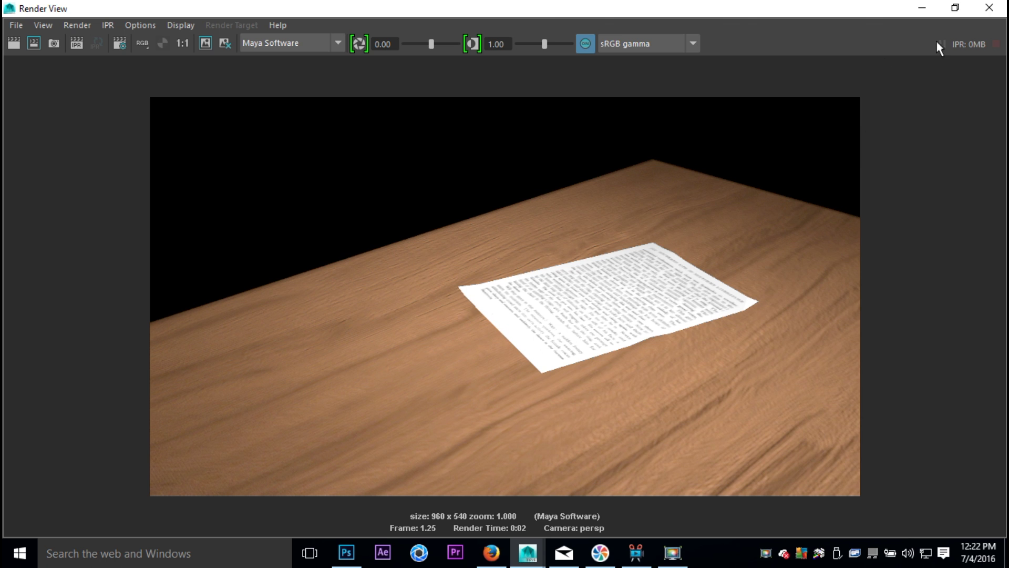
pyautogui.click(989, 7)
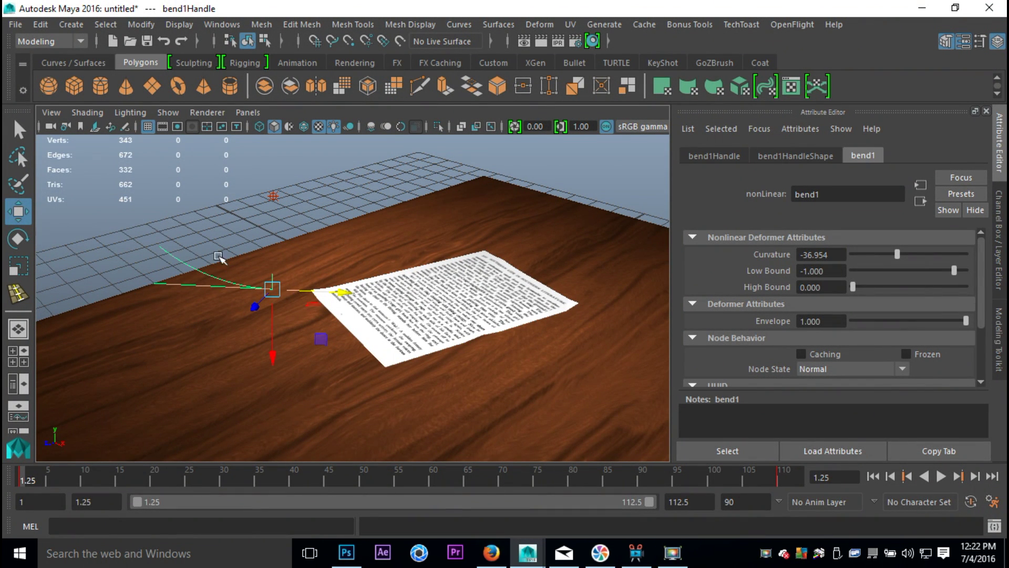
# Hide the bend handle so that only the page and the slab remain in the scene view.
pyautogui.hotkey('ctrl', 'h')
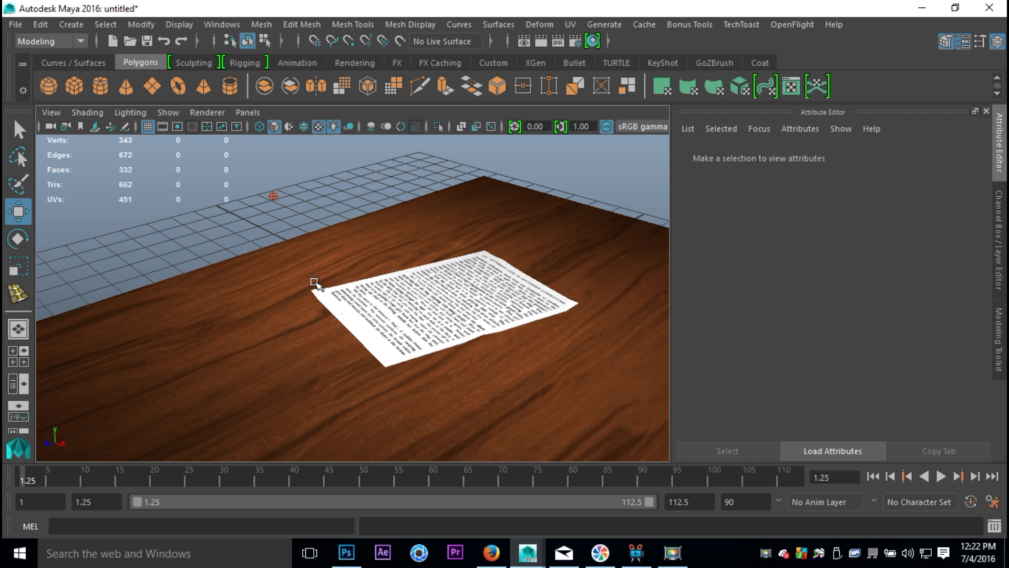
pyautogui.keyDown('alt'); pyautogui.moveTo(377, 321); pyautogui.dragTo(353, 303, button='middle'); pyautogui.keyUp('alt')
pyautogui.scroll(3, 367, 329)
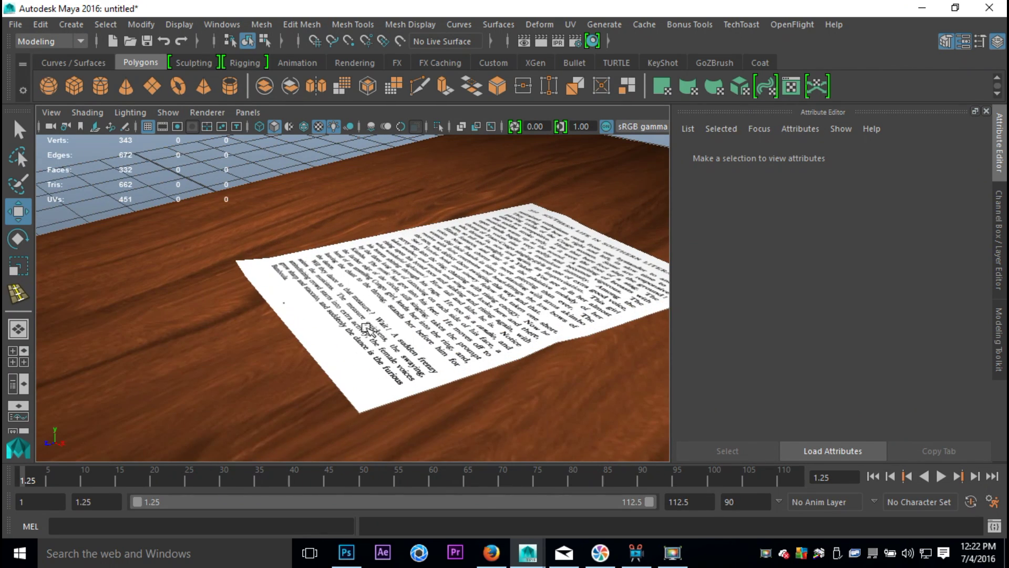
# Create a polygon plane and move it along the X axis to clear ground beside the wooden slab.
pyautogui.click(366, 370)
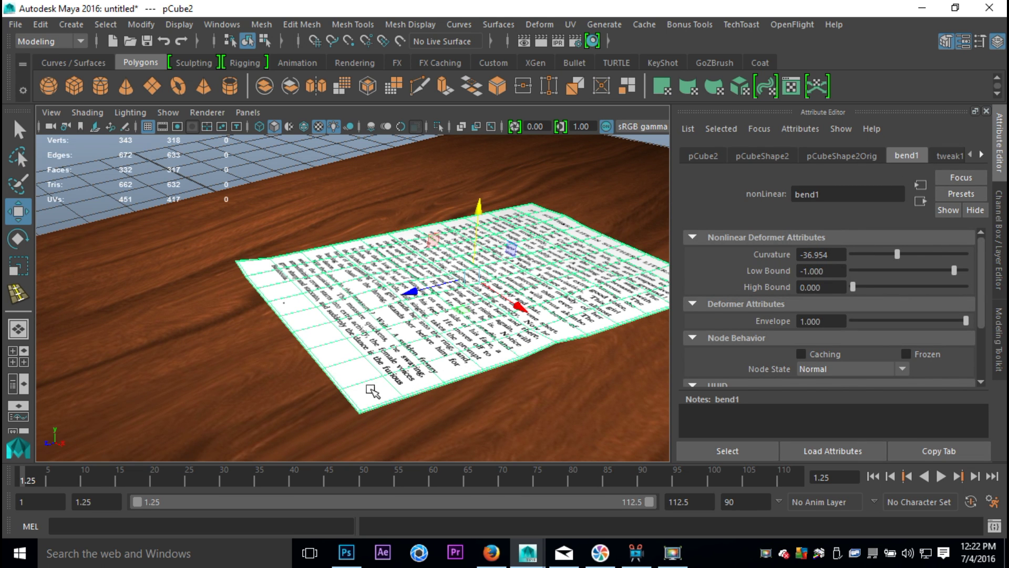
pyautogui.scroll(-5, 395, 368)
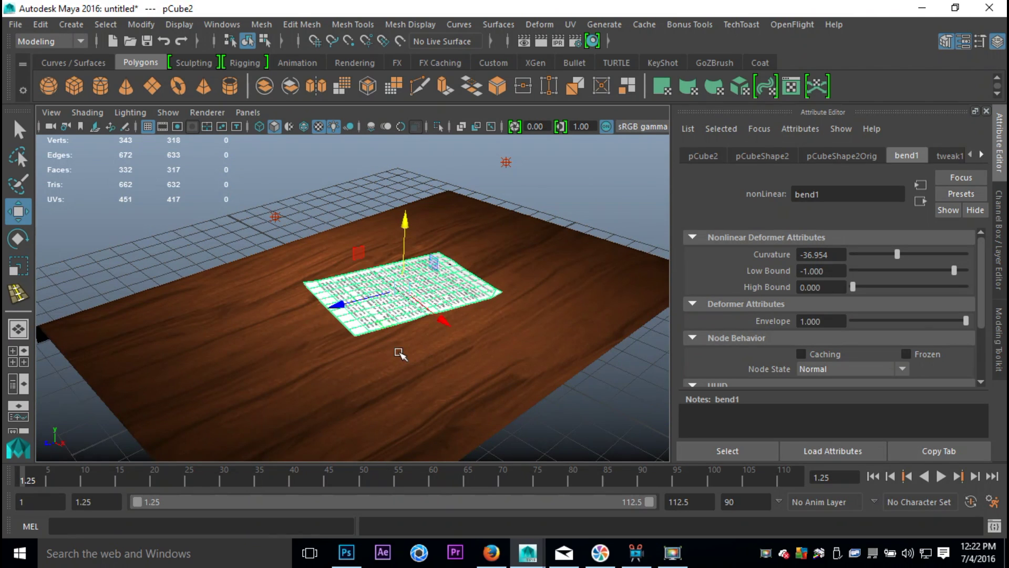
pyautogui.keyDown('alt'); pyautogui.moveTo(418, 374); pyautogui.dragTo(443, 270); pyautogui.keyUp('alt')
pyautogui.click(152, 87)
pyautogui.scroll(-6, 394, 333)
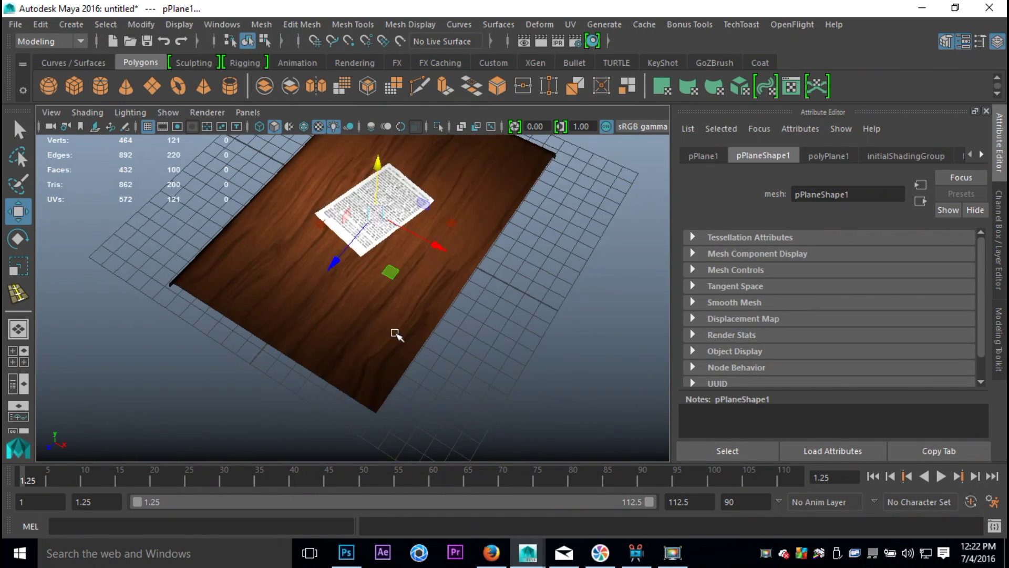
pyautogui.moveTo(434, 270); pyautogui.dragTo(590, 367)
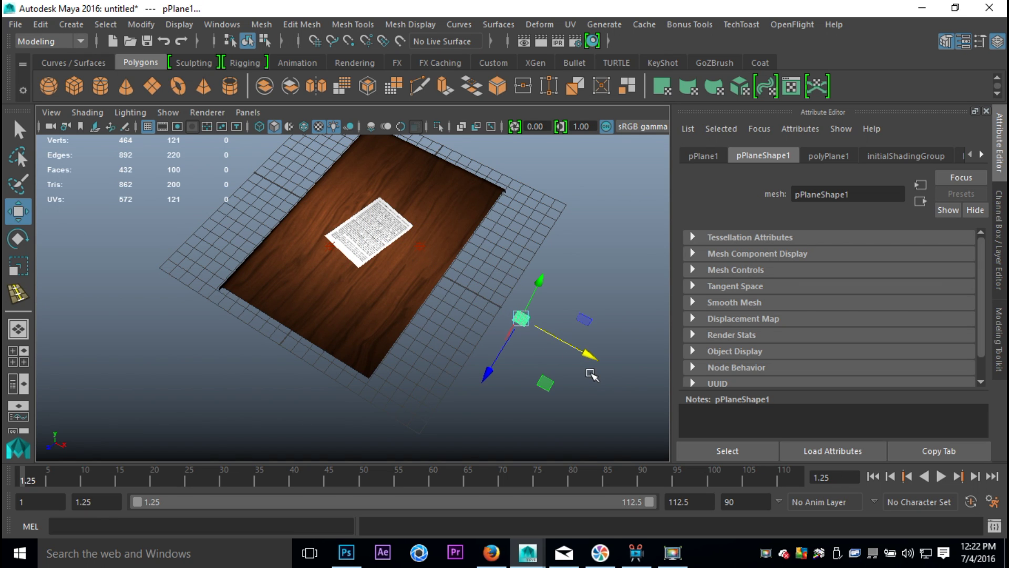
# Scale the new polygon plane up uniformly to make a large sheet beside the wooden slab.
pyautogui.press('r')
pyautogui.moveTo(522, 331); pyautogui.dragTo(478, 361)
pyautogui.keyDown('alt'); pyautogui.moveTo(478, 360); pyautogui.dragTo(452, 318, button='middle'); pyautogui.keyUp('alt')
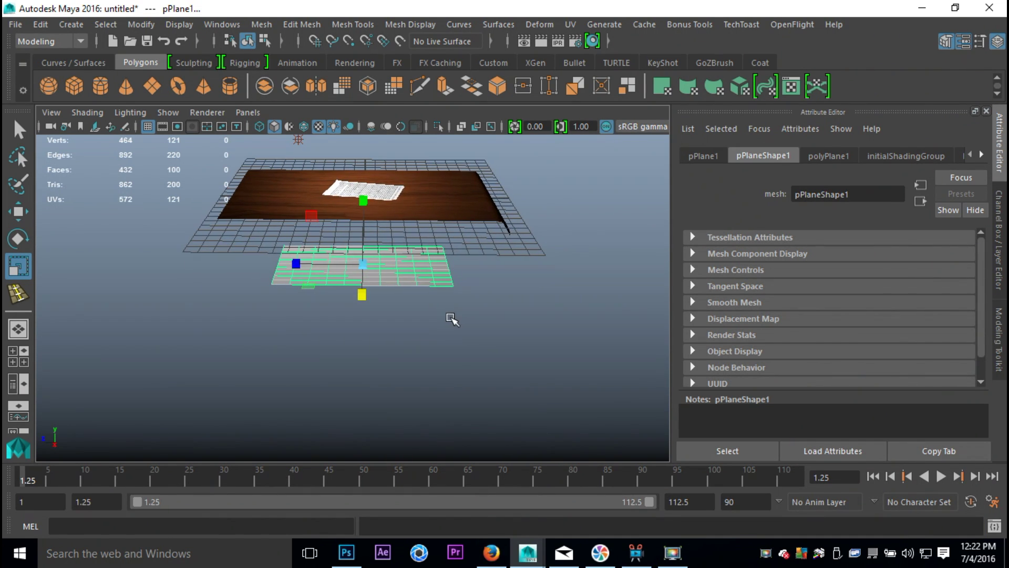
pyautogui.scroll(2, 457, 364)
pyautogui.scroll(2, 462, 355)
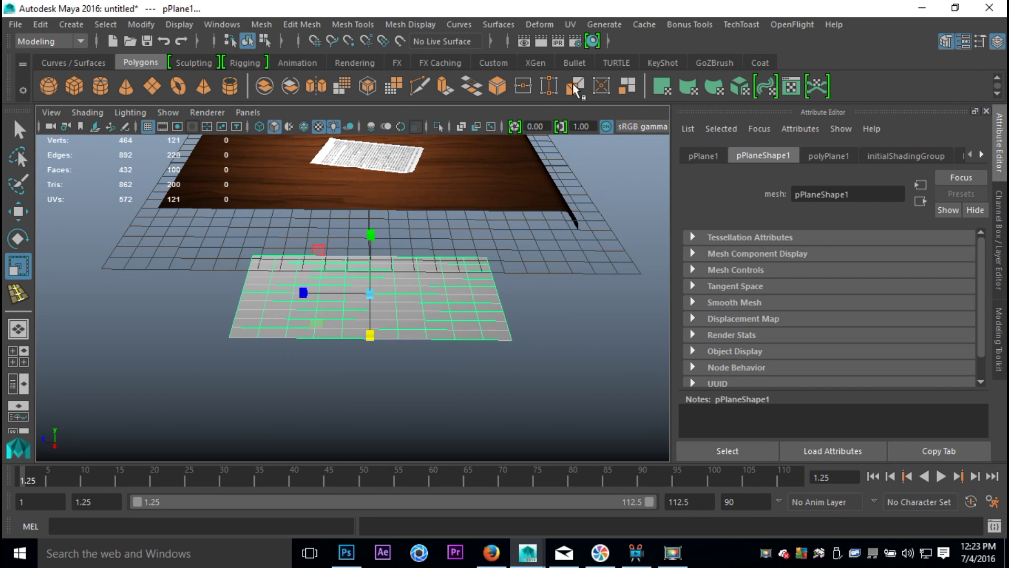
# Add a nonlinear Bend deformer to the new plane.
pyautogui.click(539, 24)
pyautogui.moveTo(642, 160)
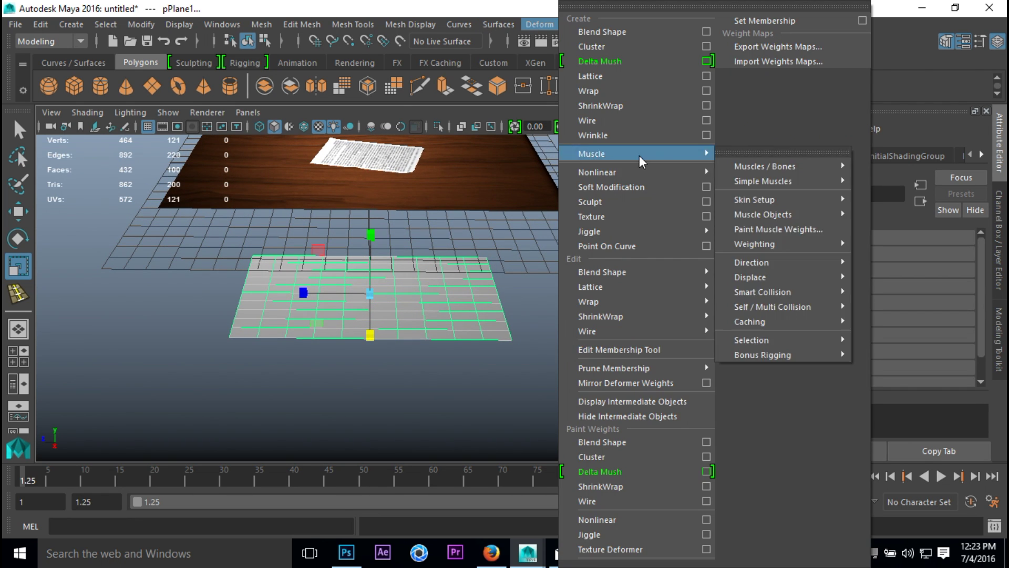
pyautogui.moveTo(686, 173)
pyautogui.click(739, 181)
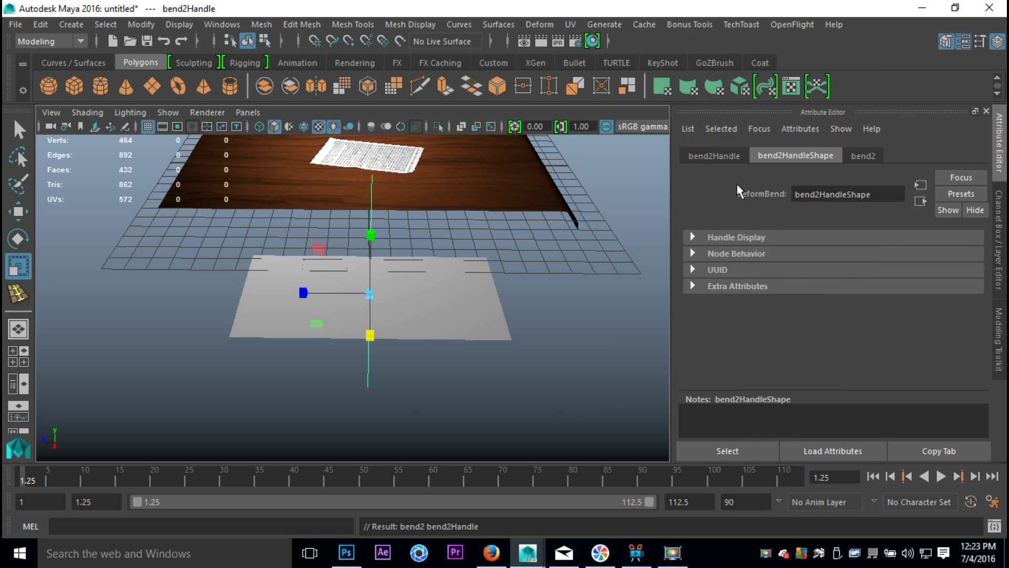
# Rotate the bend handle 90 degrees about X so that it lies flat across the plane.
pyautogui.keyDown('alt'); pyautogui.moveTo(320, 378); pyautogui.dragTo(369, 389); pyautogui.keyUp('alt')
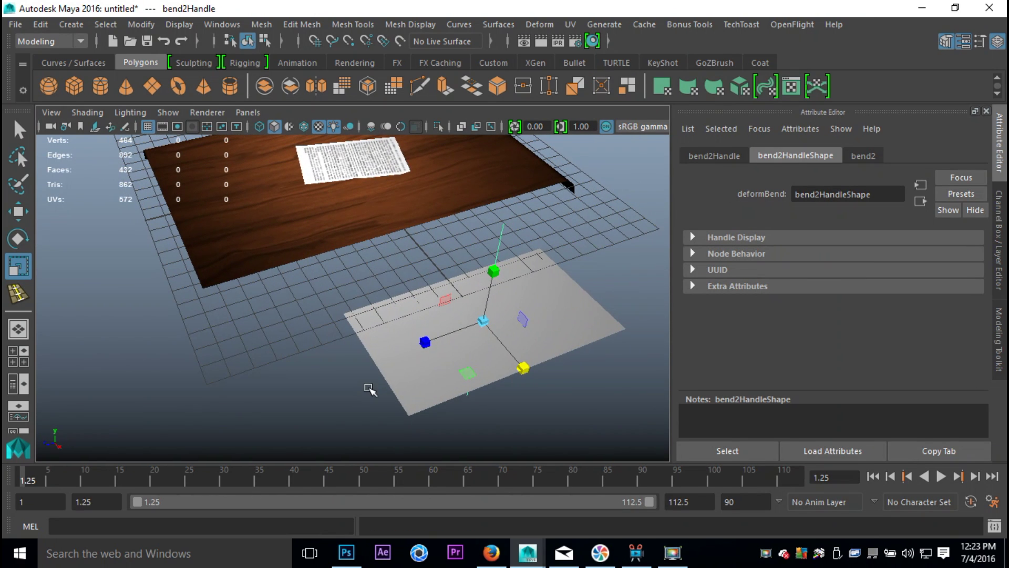
pyautogui.press('e')
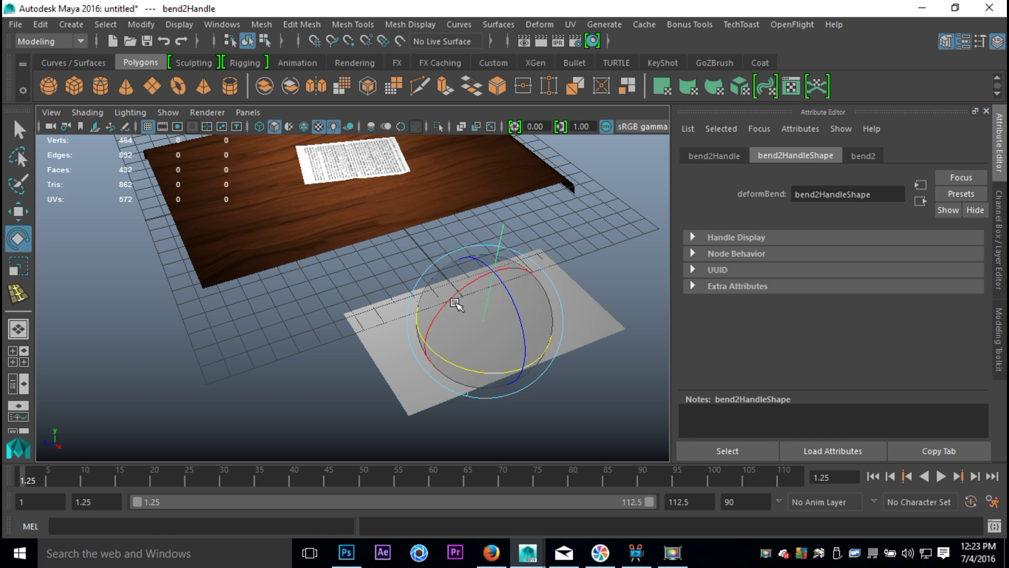
pyautogui.moveTo(452, 297); pyautogui.dragTo(406, 362)
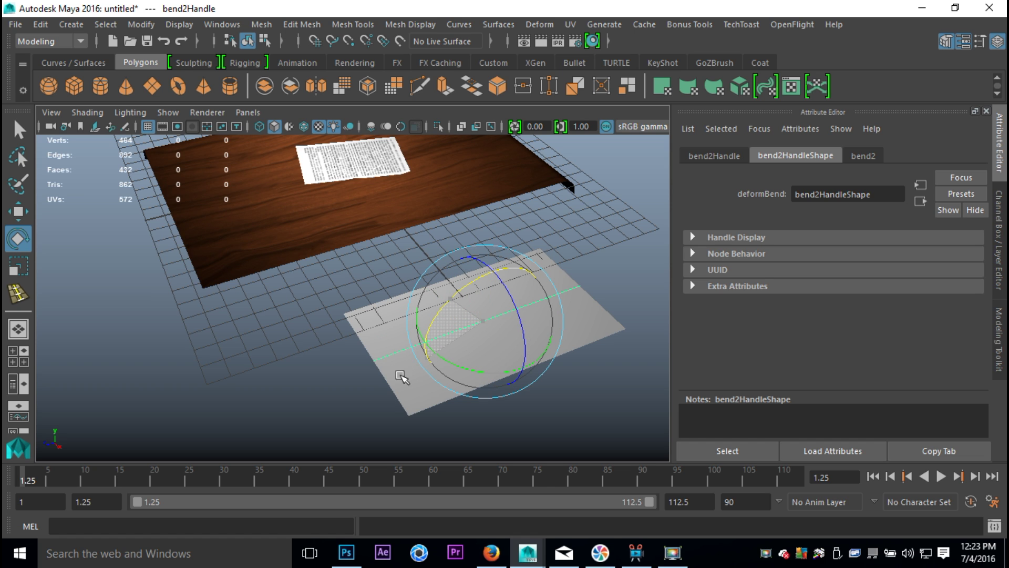
pyautogui.keyDown('alt'); pyautogui.moveTo(440, 392); pyautogui.dragTo(459, 366); pyautogui.keyUp('alt')
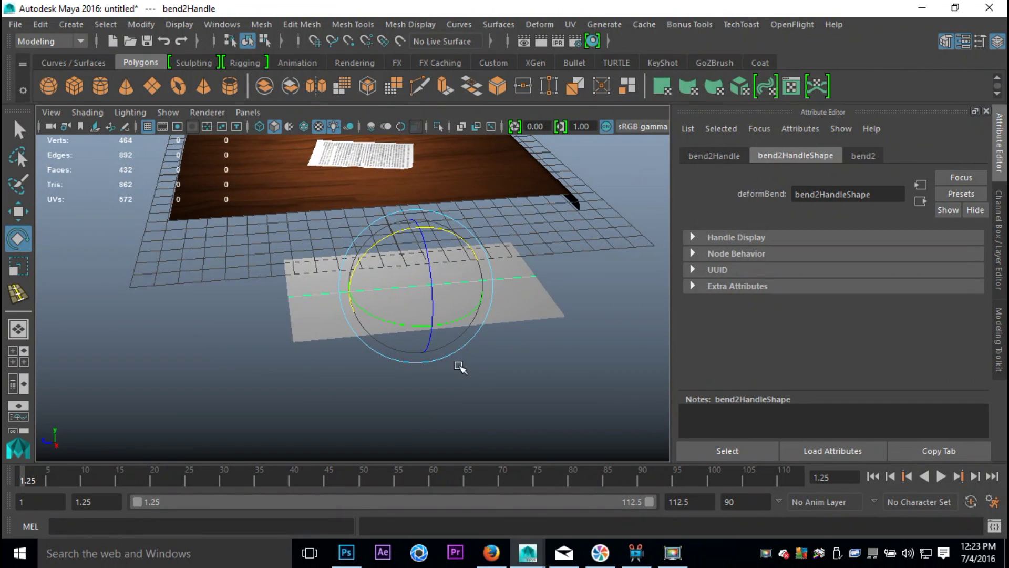
# Test the bend with a slight negative curvature and set the curvature to 1.
pyautogui.click(865, 155)
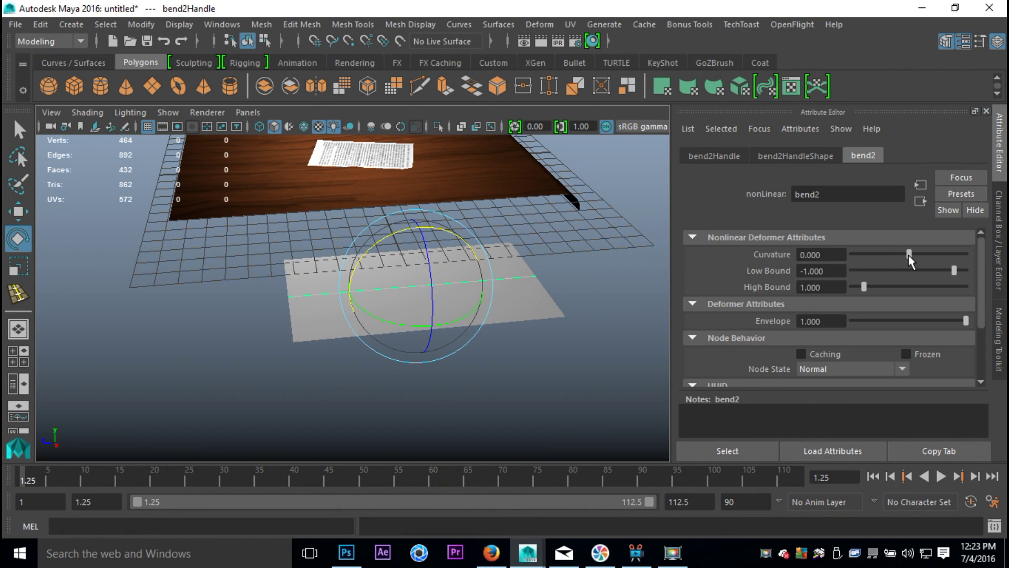
pyautogui.moveTo(908, 254)
pyautogui.mouseDown()
pyautogui.moveTo(921, 253)
pyautogui.moveTo(907, 256)
pyautogui.mouseUp()
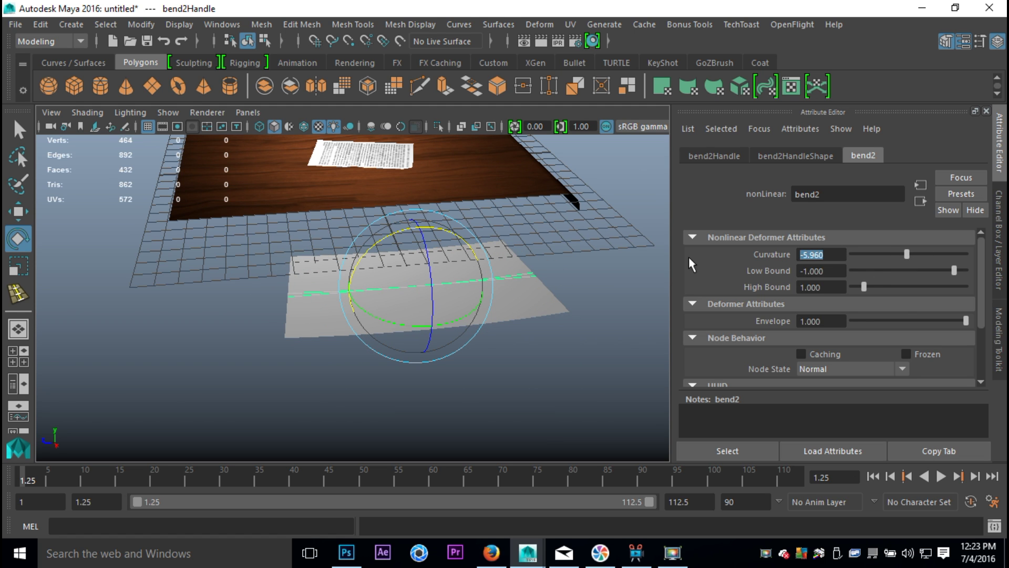
pyautogui.write('1')
pyautogui.press('Return')
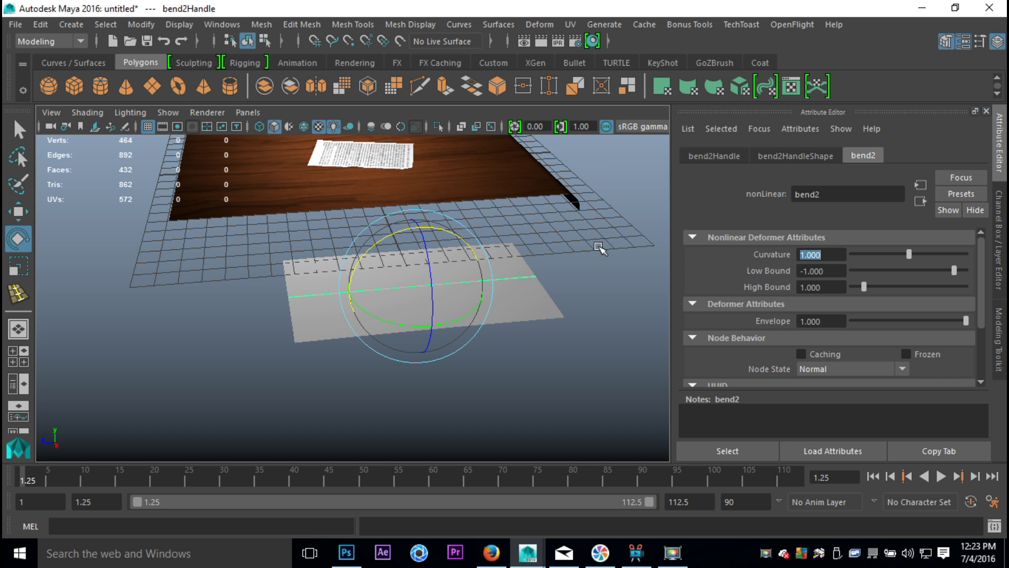
# Rotate the bend handle to -90 degrees about Z, checking the value in its transform attributes.
pyautogui.keyDown('alt'); pyautogui.moveTo(363, 310); pyautogui.dragTo(388, 346); pyautogui.keyUp('alt')
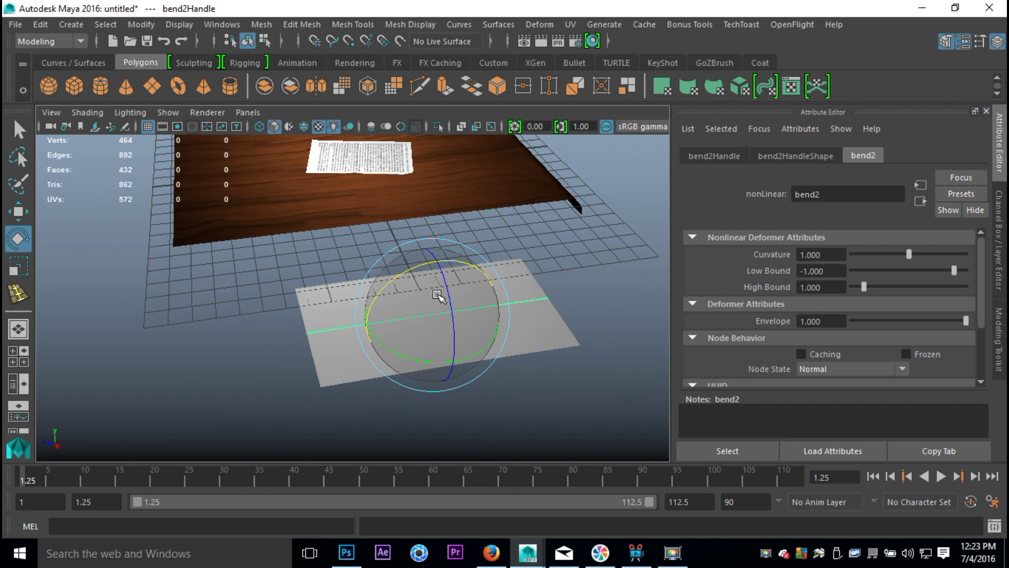
pyautogui.moveTo(446, 284); pyautogui.dragTo(456, 378)
pyautogui.click(798, 155)
pyautogui.click(712, 156)
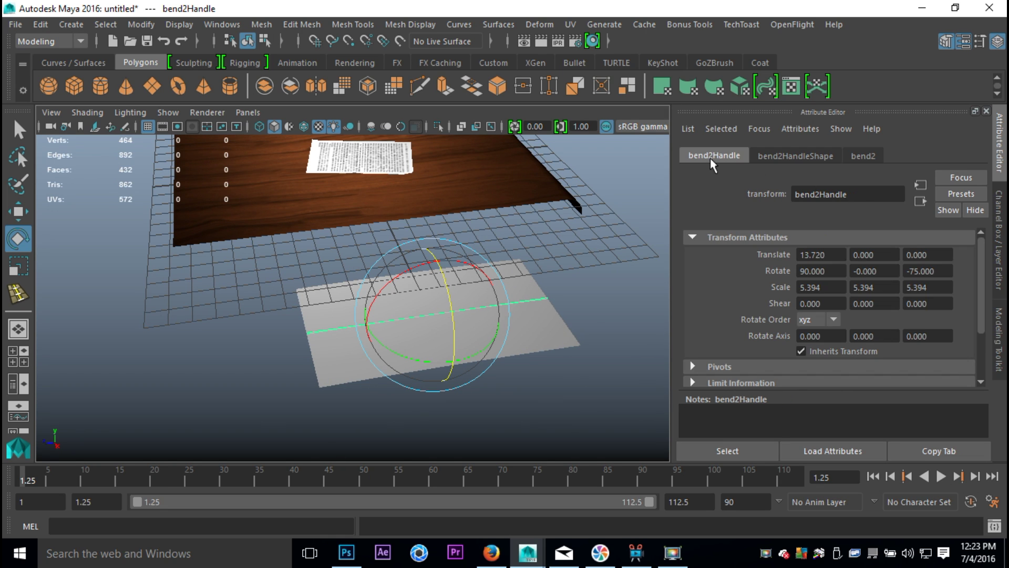
pyautogui.moveTo(437, 288); pyautogui.dragTo(451, 317)
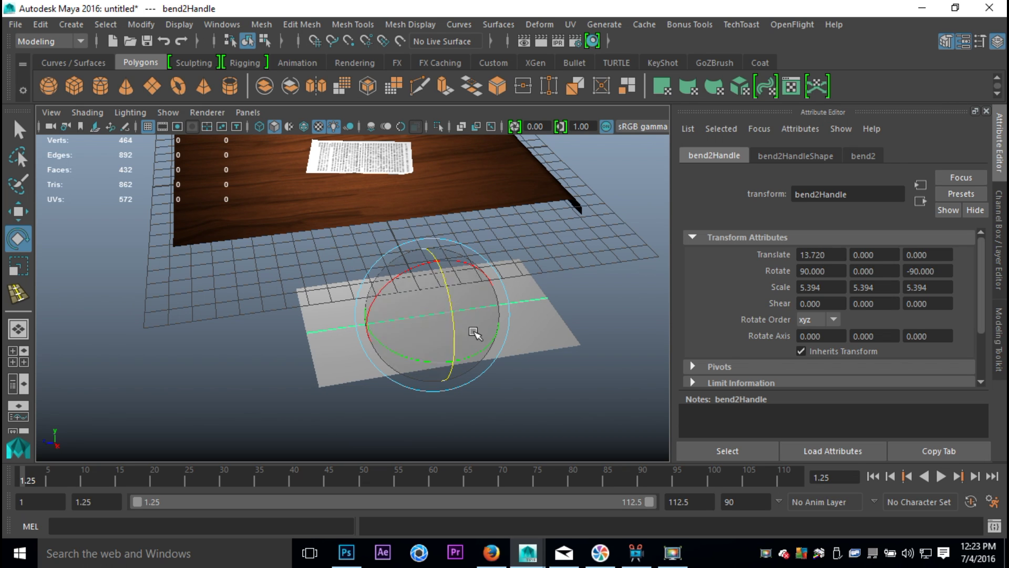
# Bend the plane with a curvature of about -17.9 and set the deformer's low bound to 0.
pyautogui.click(863, 156)
pyautogui.moveTo(908, 255)
pyautogui.mouseDown()
pyautogui.moveTo(861, 286)
pyautogui.moveTo(944, 271)
pyautogui.moveTo(911, 271)
pyautogui.mouseUp()
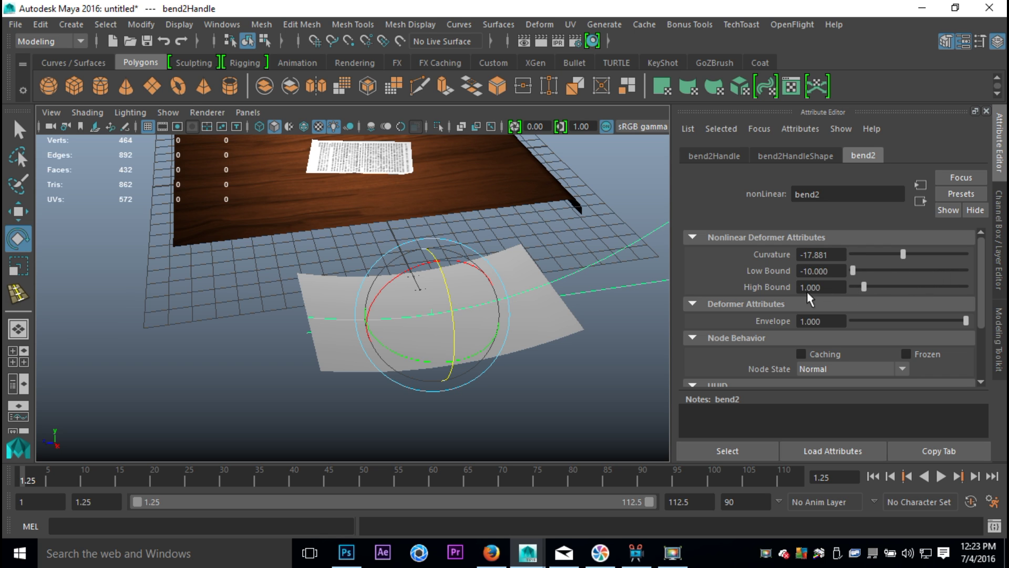
pyautogui.moveTo(860, 291); pyautogui.dragTo(1004, 274)
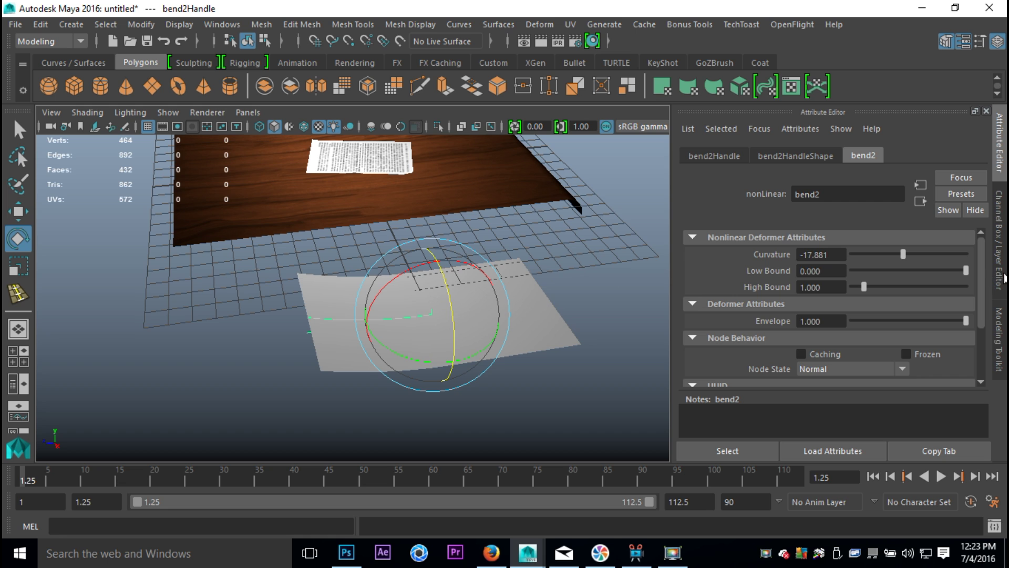
# Try different high bounds on the bend, settling on about 3.44 with a curvature of about -53.6.
pyautogui.moveTo(903, 253); pyautogui.dragTo(957, 297)
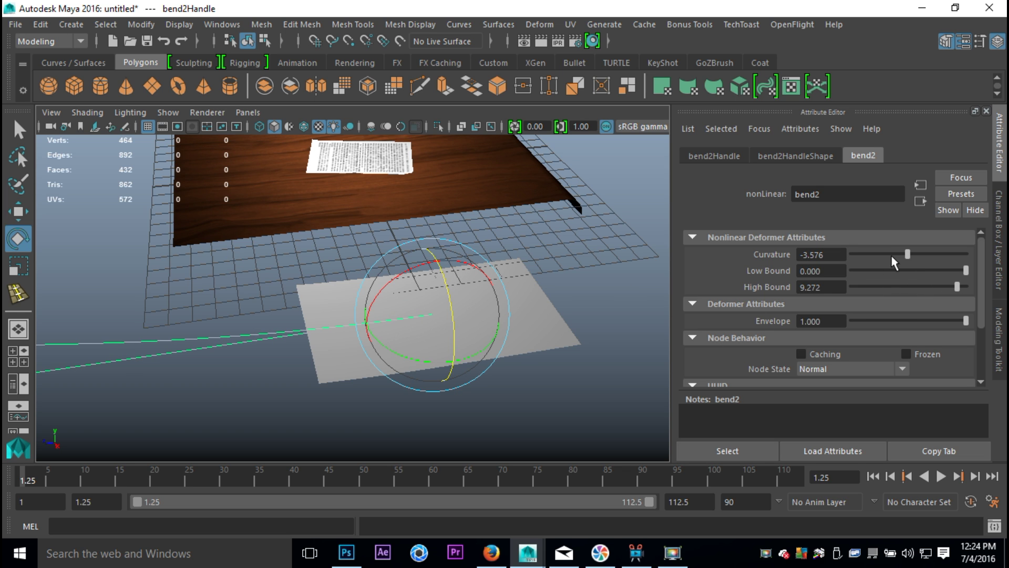
pyautogui.moveTo(906, 251)
pyautogui.mouseDown()
pyautogui.moveTo(884, 253)
pyautogui.moveTo(910, 256)
pyautogui.mouseUp()
pyautogui.moveTo(953, 287); pyautogui.dragTo(699, 271)
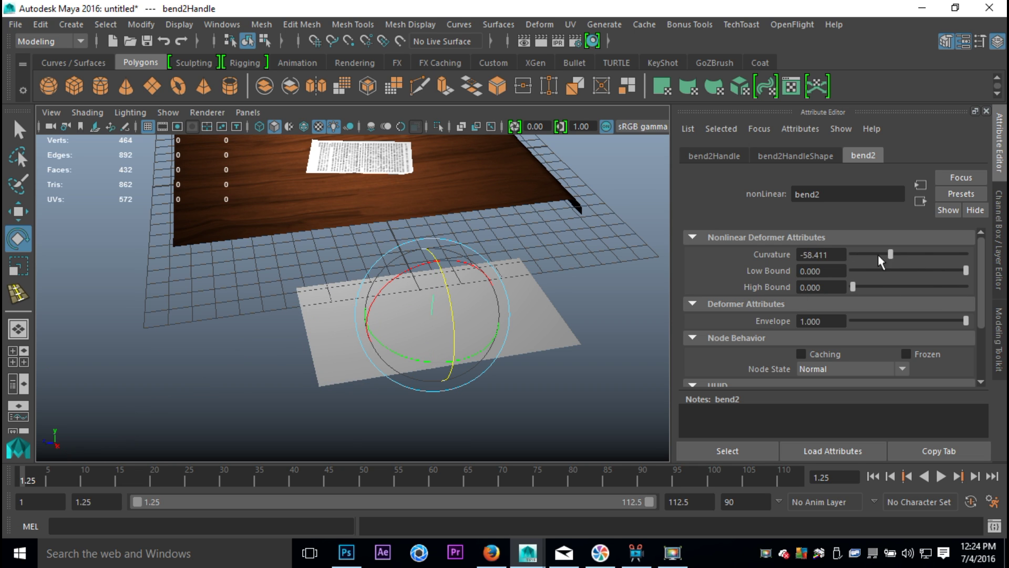
pyautogui.moveTo(853, 287); pyautogui.dragTo(892, 288)
pyautogui.moveTo(926, 254); pyautogui.dragTo(890, 254)
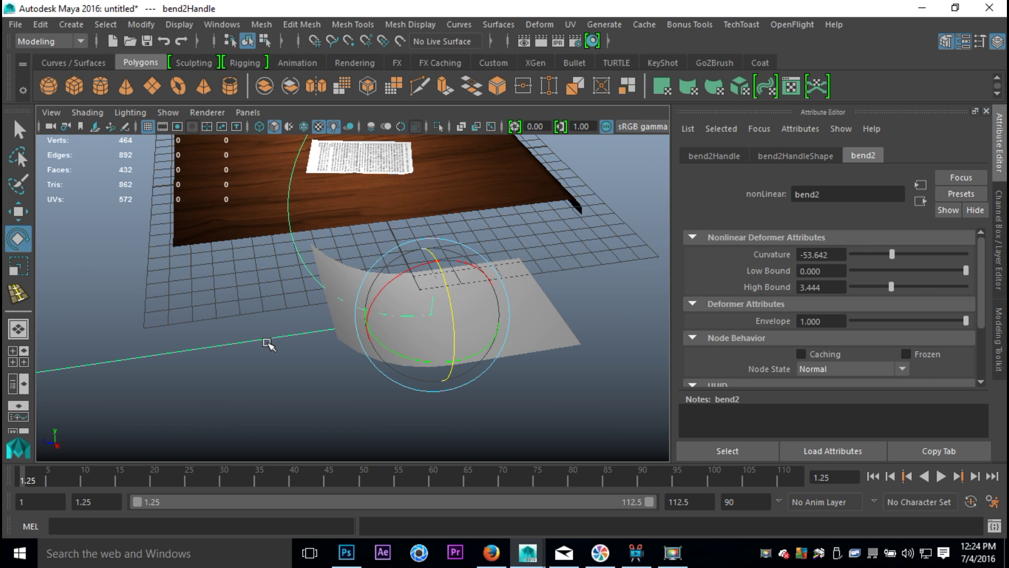
# Slide the bend handle along the plane to shift where the curl begins.
pyautogui.press('w')
pyautogui.moveTo(269, 340); pyautogui.dragTo(220, 324)
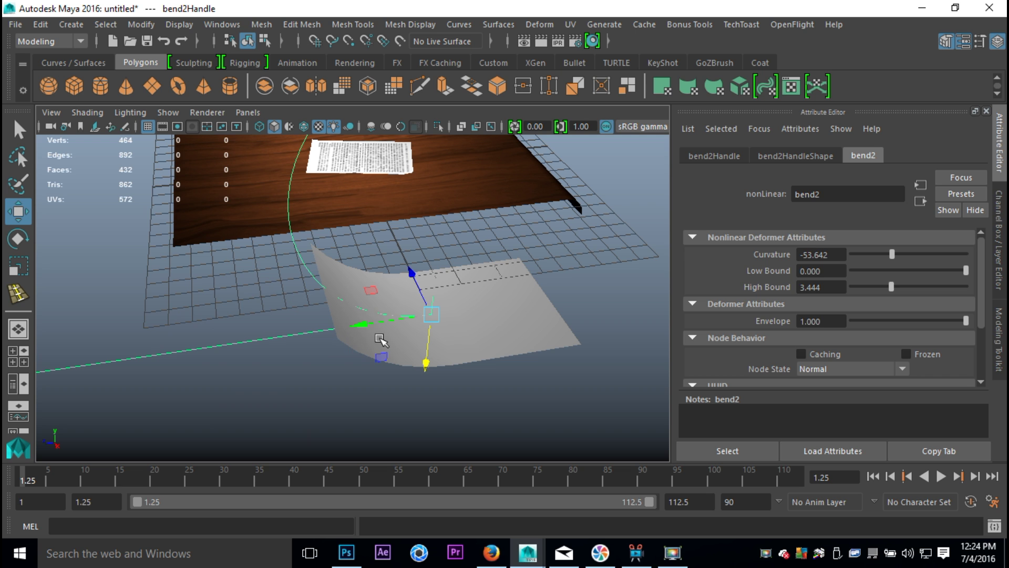
pyautogui.moveTo(360, 323); pyautogui.dragTo(139, 318)
# Rotate the bend handle to a diagonal so the curl lifts one corner of the plane, and adjust its position.
pyautogui.keyDown('alt'); pyautogui.moveTo(167, 333); pyautogui.dragTo(319, 351, button='middle'); pyautogui.keyUp('alt')
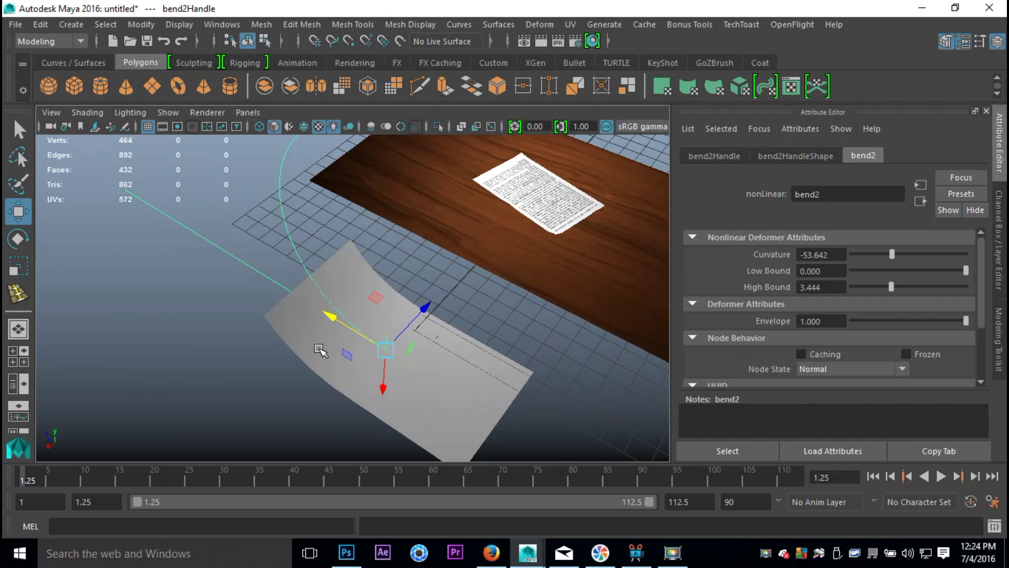
pyautogui.press('e')
pyautogui.moveTo(369, 406); pyautogui.dragTo(428, 401)
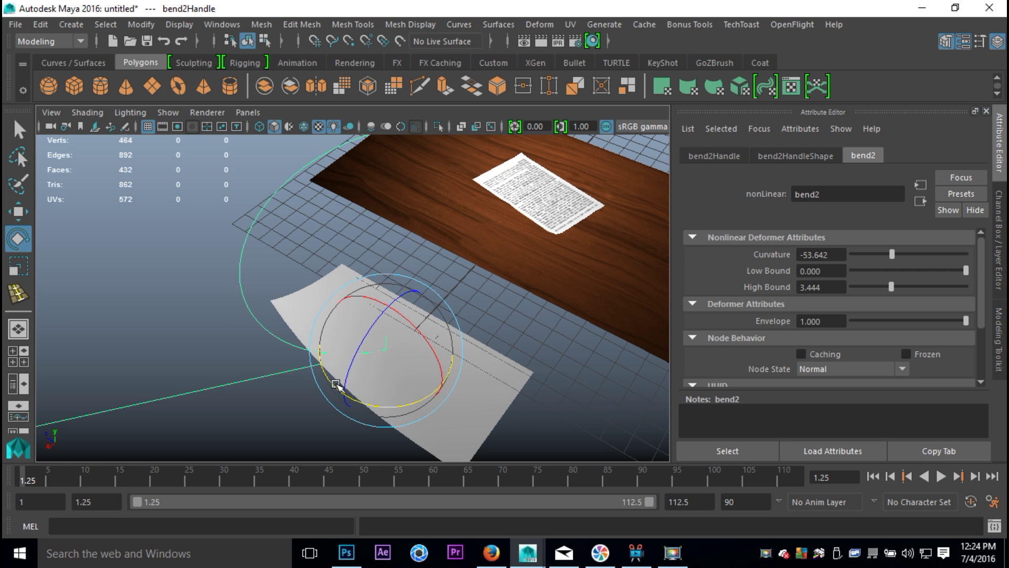
pyautogui.press('w')
pyautogui.moveTo(321, 371); pyautogui.dragTo(437, 387)
# Examine the textured page on the wooden slab up close, looking at its edges and curled corners.
pyautogui.scroll(-5, 363, 361)
pyautogui.scroll(6, 456, 387)
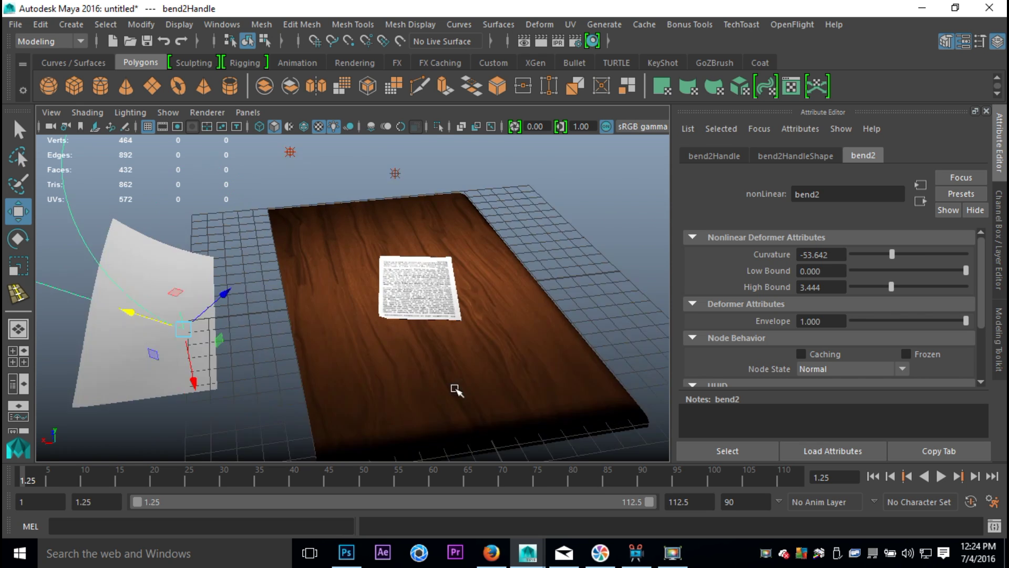
pyautogui.keyDown('alt'); pyautogui.moveTo(550, 400); pyautogui.dragTo(392, 390); pyautogui.keyUp('alt')
pyautogui.keyDown('alt'); pyautogui.moveTo(392, 390); pyautogui.dragTo(515, 424, button='middle'); pyautogui.keyUp('alt')
pyautogui.keyDown('alt'); pyautogui.moveTo(515, 424); pyautogui.dragTo(625, 388); pyautogui.keyUp('alt')
pyautogui.keyDown('alt'); pyautogui.moveTo(471, 334); pyautogui.dragTo(483, 380, button='middle'); pyautogui.keyUp('alt')
pyautogui.scroll(5, 483, 381)
pyautogui.keyDown('alt'); pyautogui.moveTo(456, 362); pyautogui.dragTo(434, 376); pyautogui.keyUp('alt')
pyautogui.keyDown('alt'); pyautogui.moveTo(435, 376); pyautogui.dragTo(469, 379, button='middle'); pyautogui.keyUp('alt')
pyautogui.scroll(4, 471, 382)
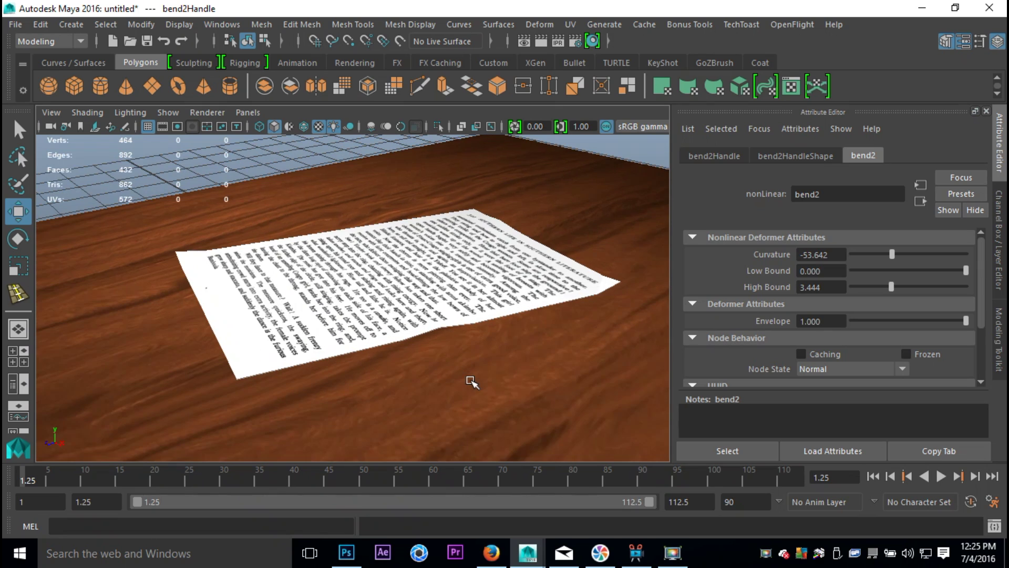